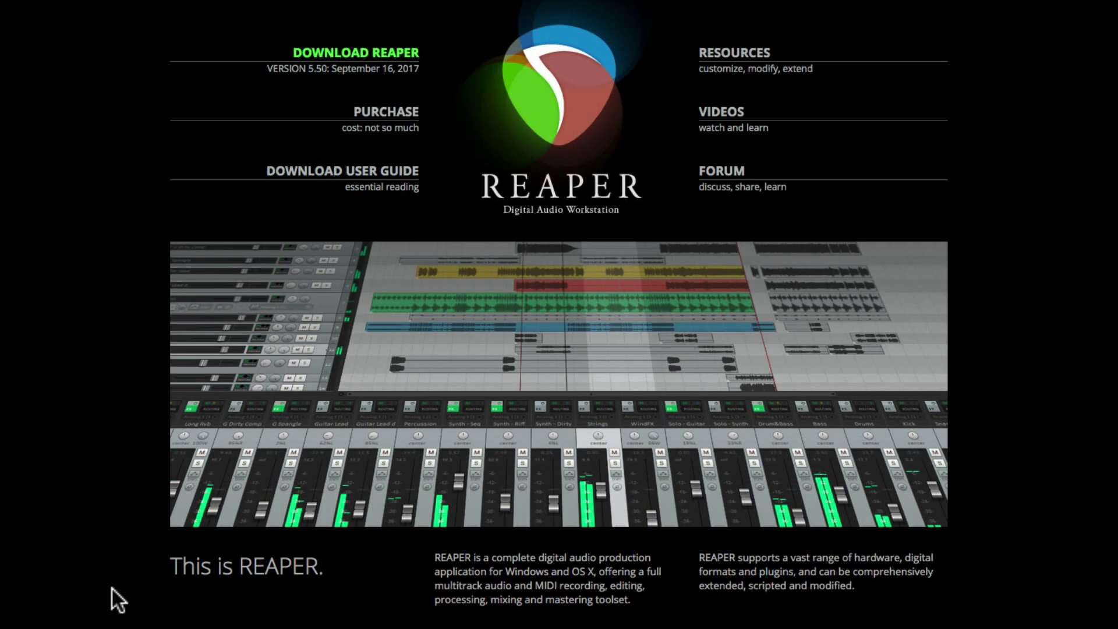
# Step: Open the REAPER download page on reaper.fm
pyautogui.click(359, 69)
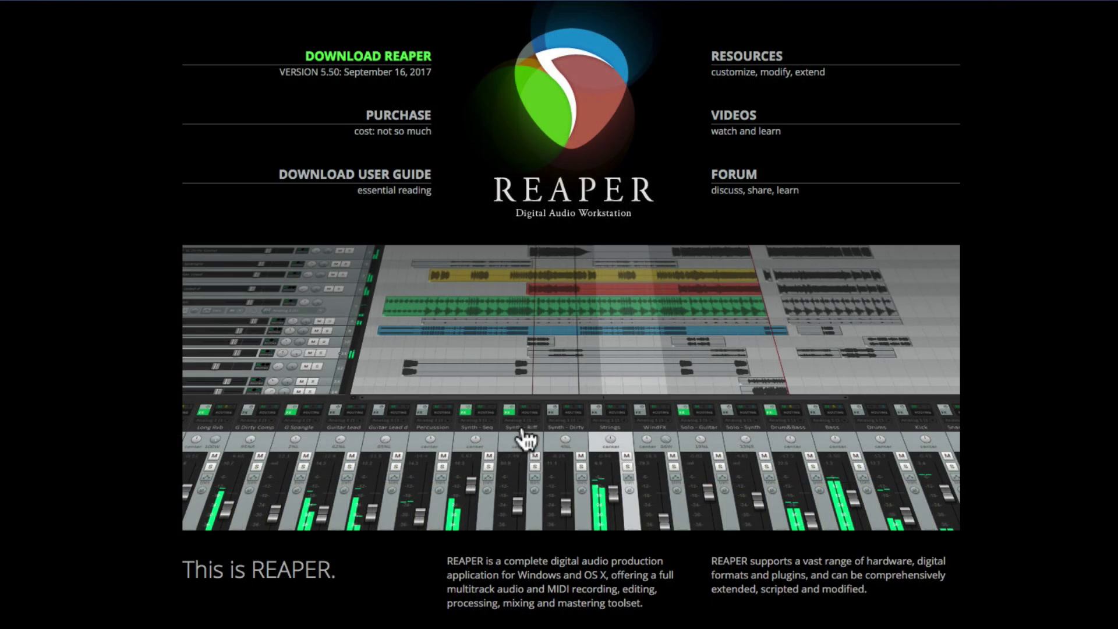
pyautogui.click(748, 119)
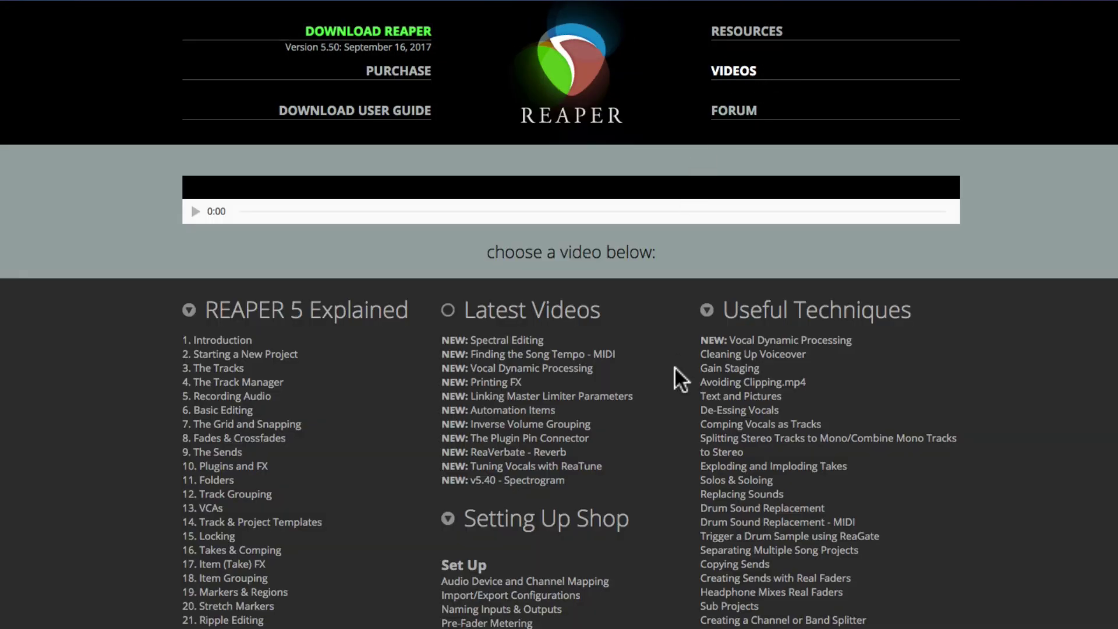
pyautogui.scroll(-10, 678, 481)
pyautogui.scroll(-20, 676, 479)
pyautogui.scroll(15, 676, 479)
pyautogui.scroll(17, 676, 478)
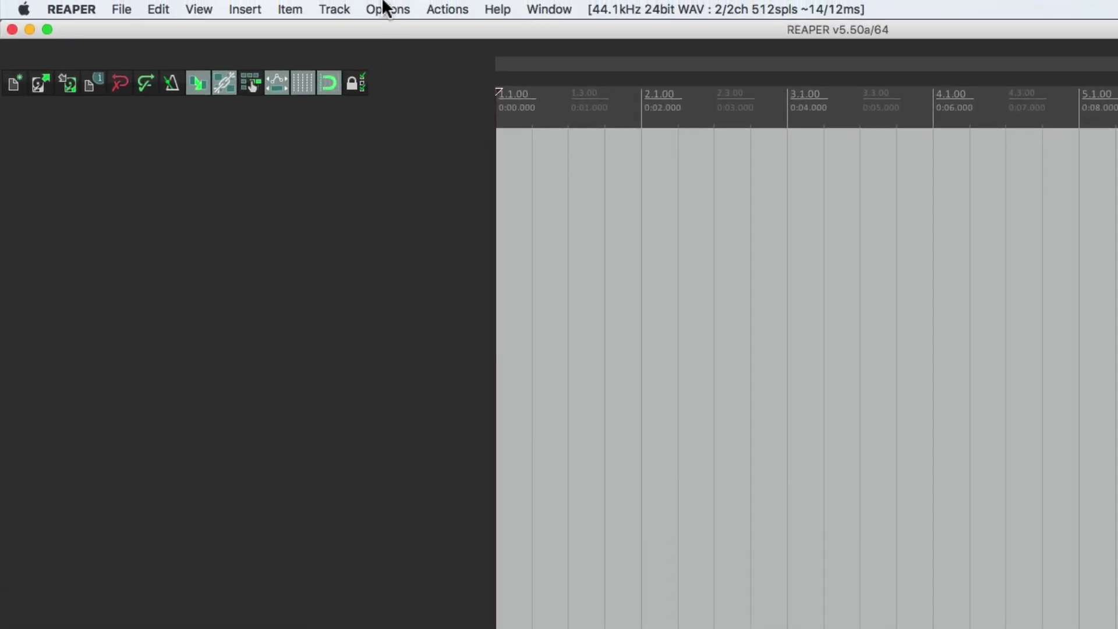
# Step: Open Preferences at Audio > Device and keep 1: Aurora 16 as the audio device
pyautogui.click(385, 8)
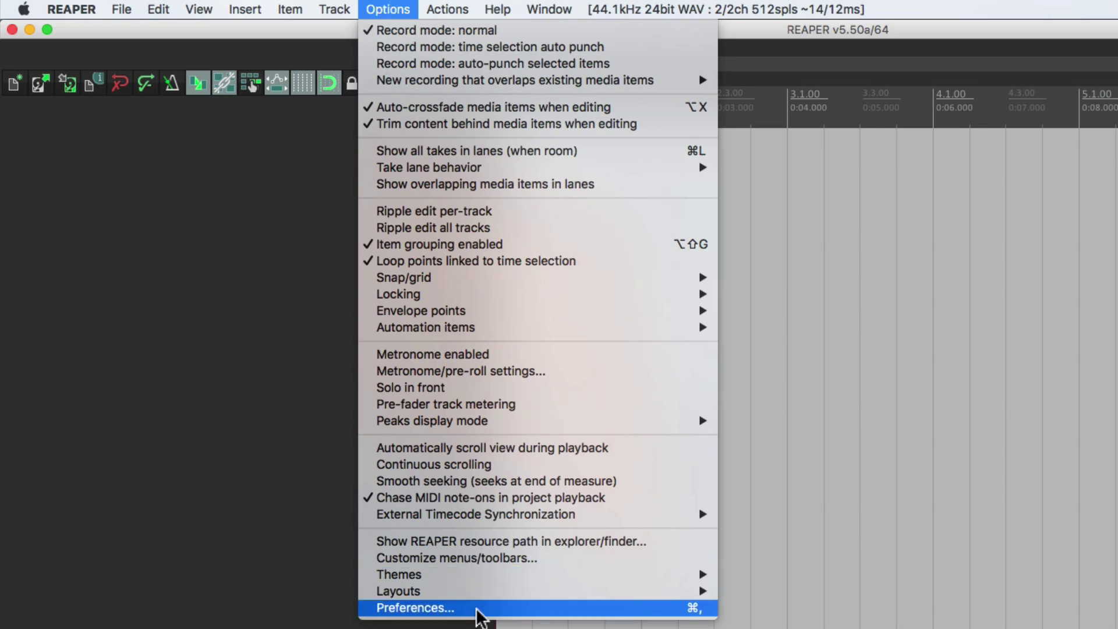
pyautogui.click(476, 608)
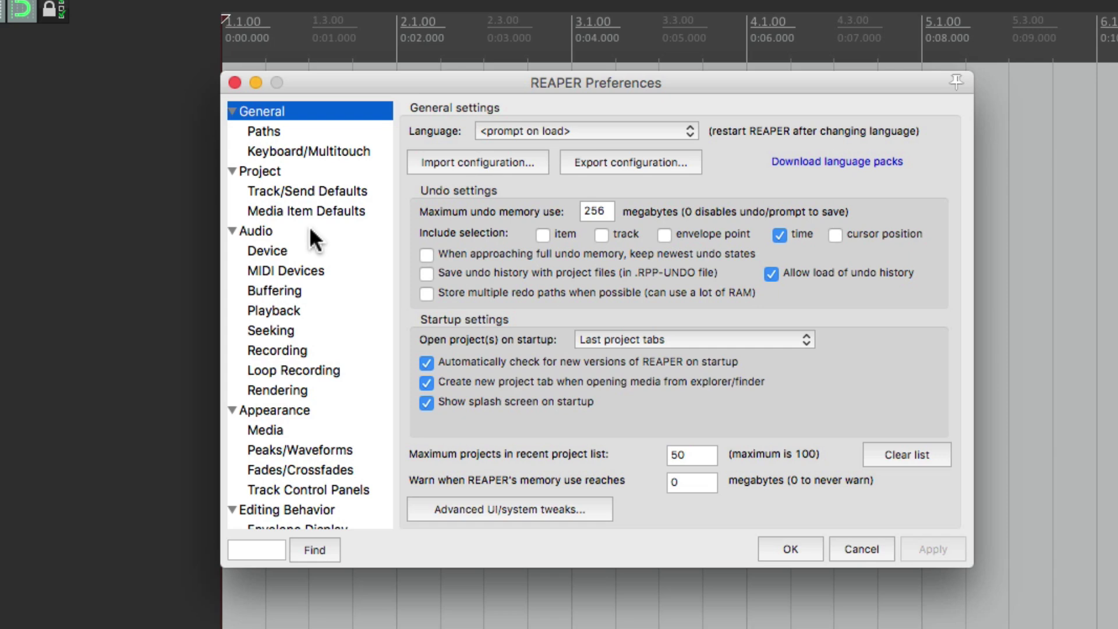
pyautogui.click(324, 250)
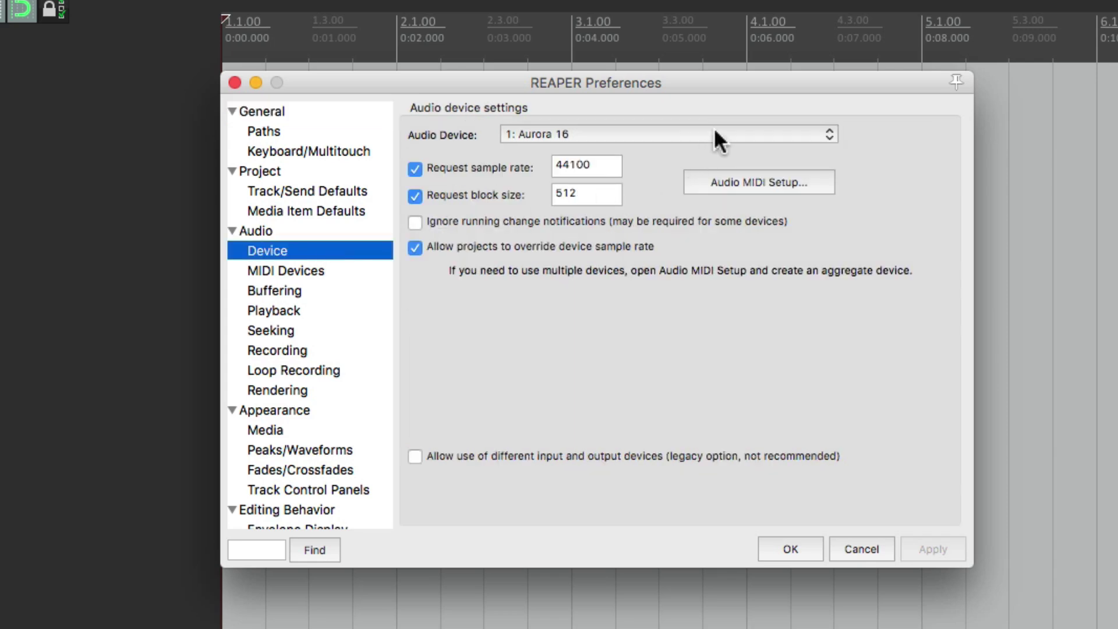
pyautogui.click(663, 133)
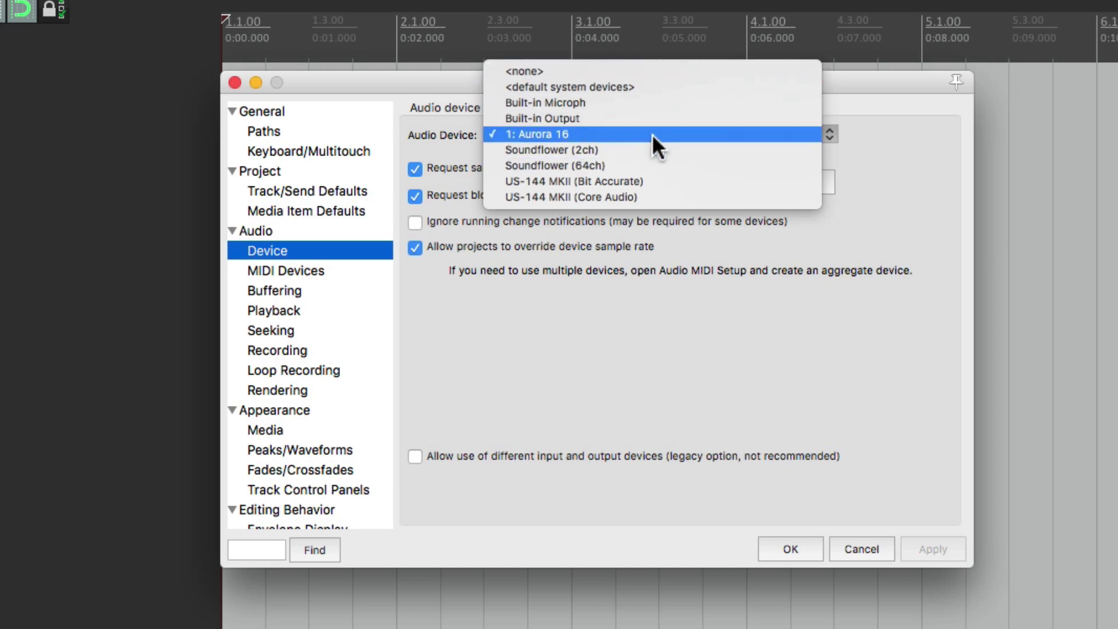
pyautogui.click(652, 134)
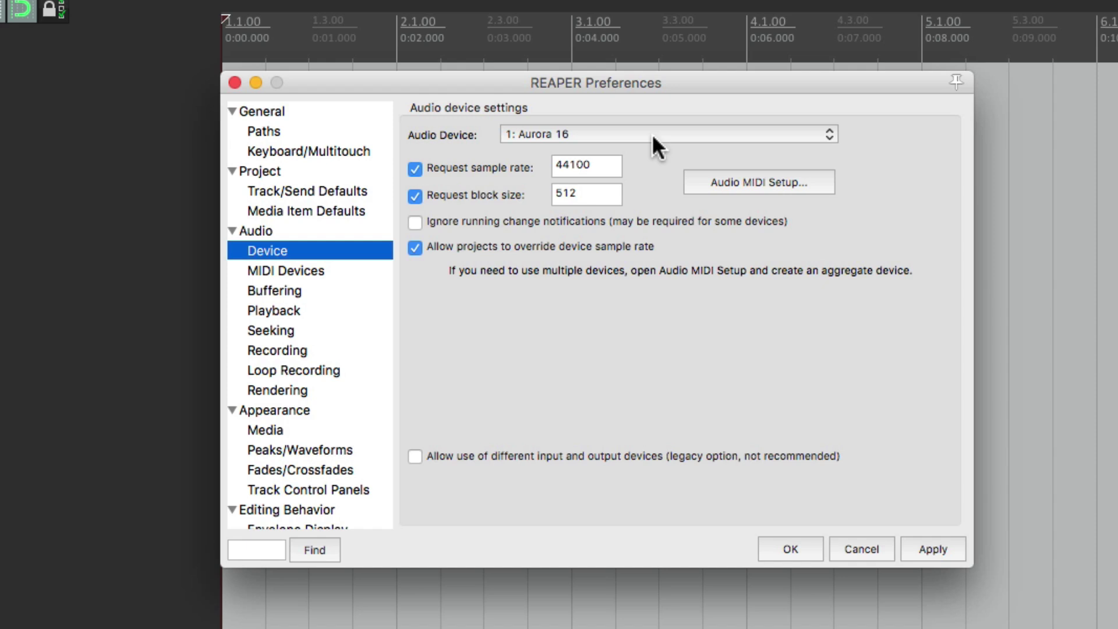
# Step: Confirm the TASCAM US-144 MKII MIDI input is enabled, then close Preferences with OK
pyautogui.click(349, 274)
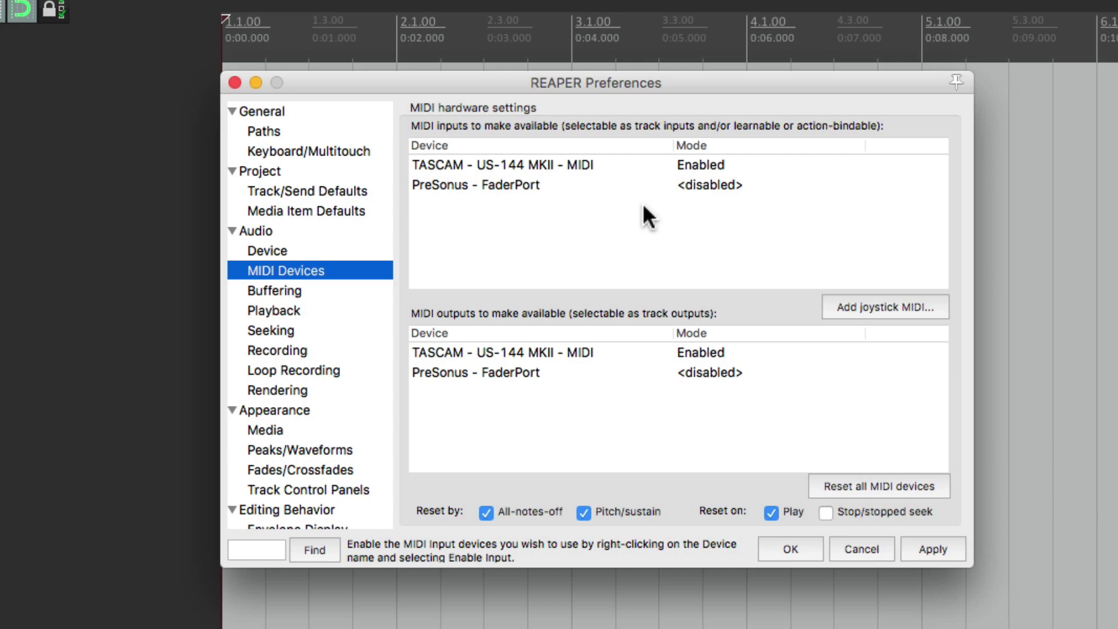
pyautogui.click(617, 164)
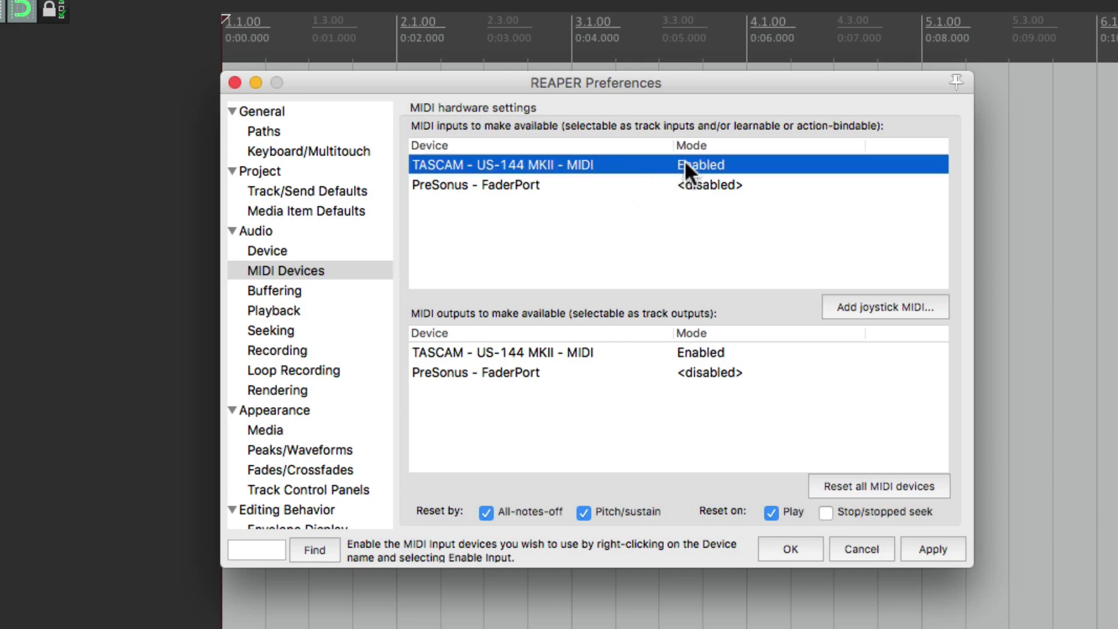
pyautogui.rightClick(738, 164)
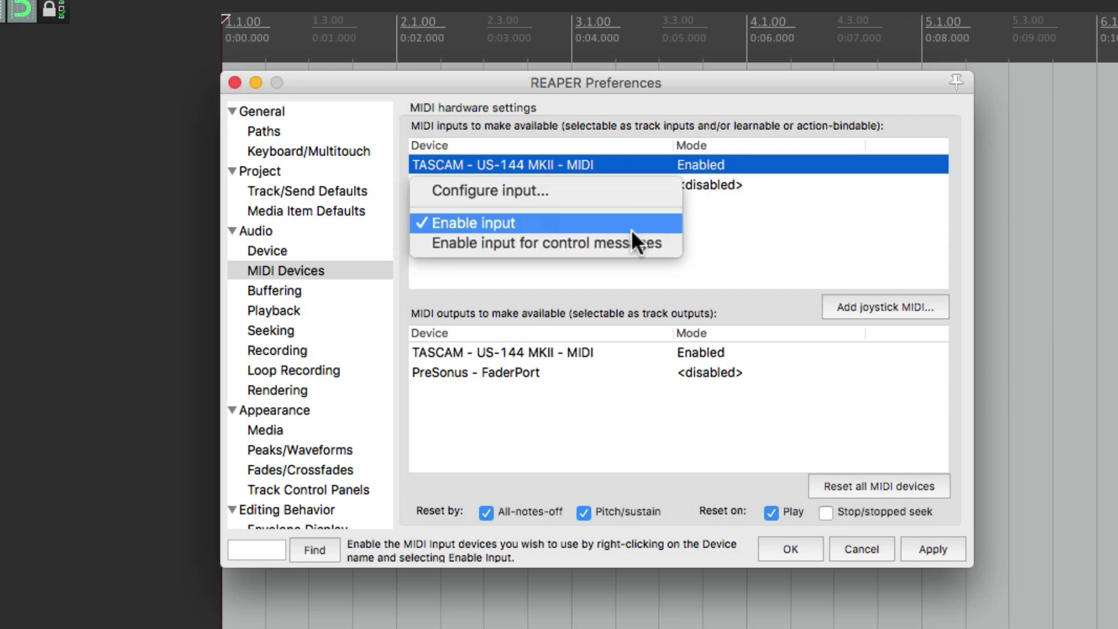
pyautogui.click(810, 236)
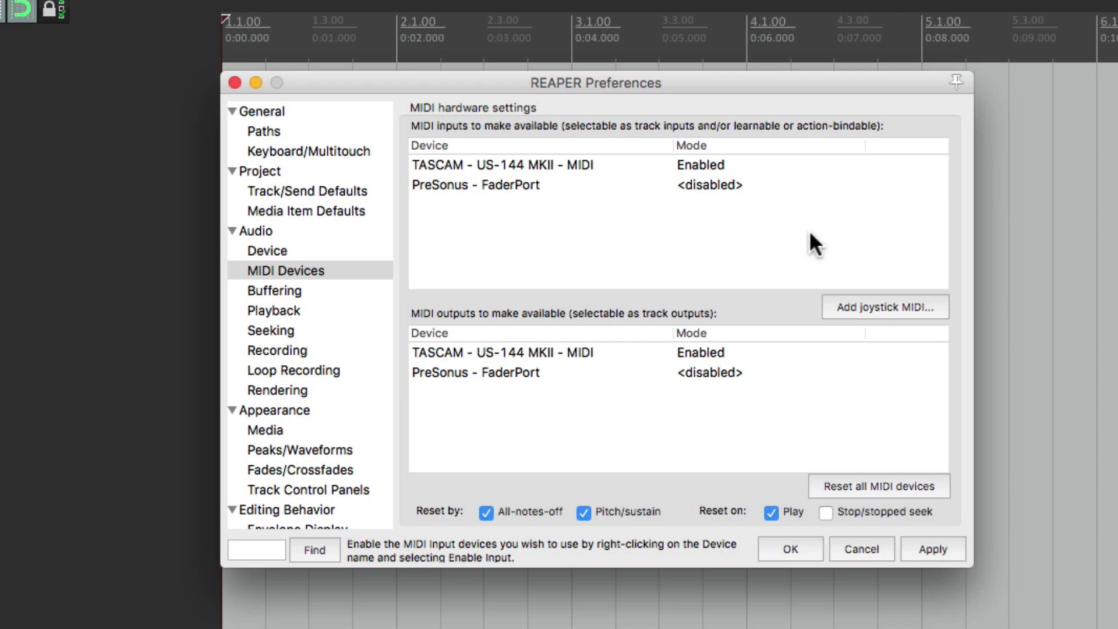
pyautogui.click(812, 542)
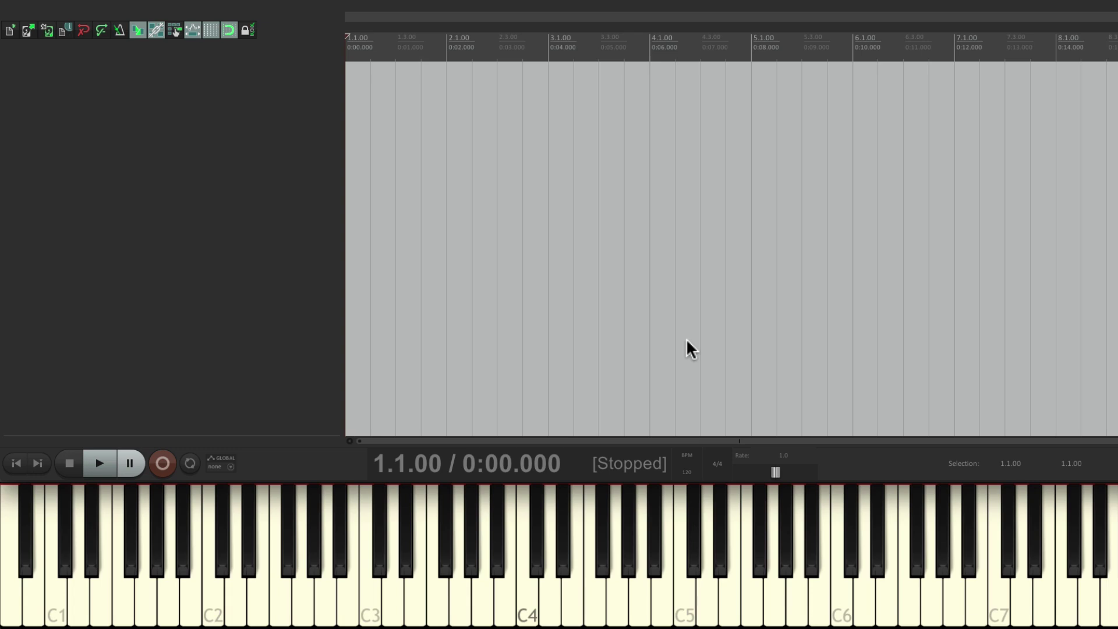
# Step: Add Track 1 and Track 2, then browse Options > Layouts > Track Panel
pyautogui.doubleClick(229, 131)
pyautogui.doubleClick(256, 282)
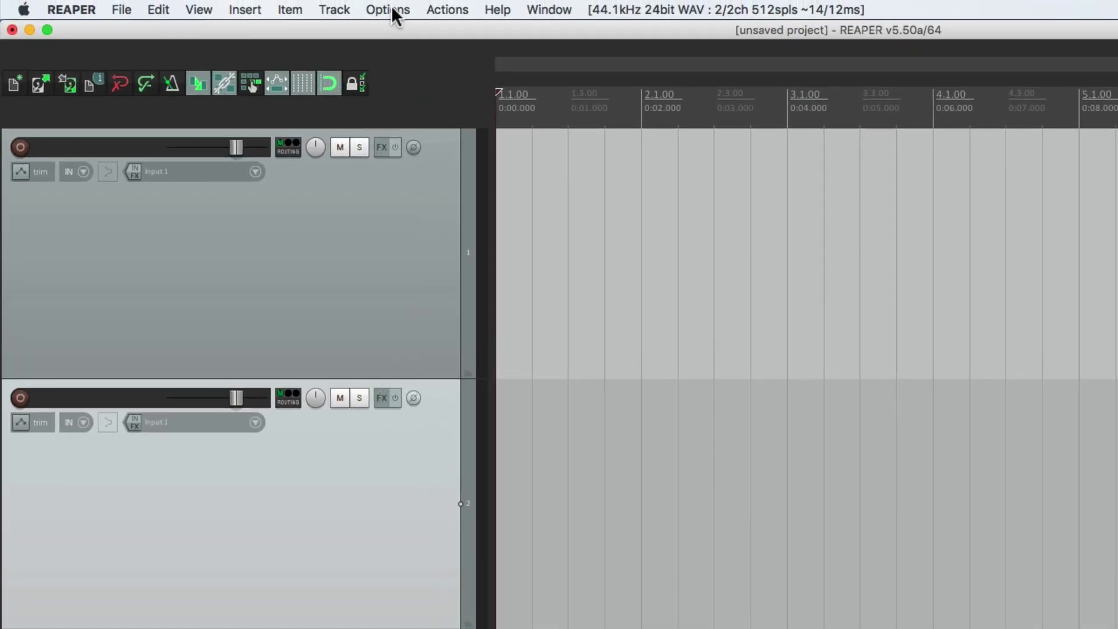
pyautogui.click(392, 8)
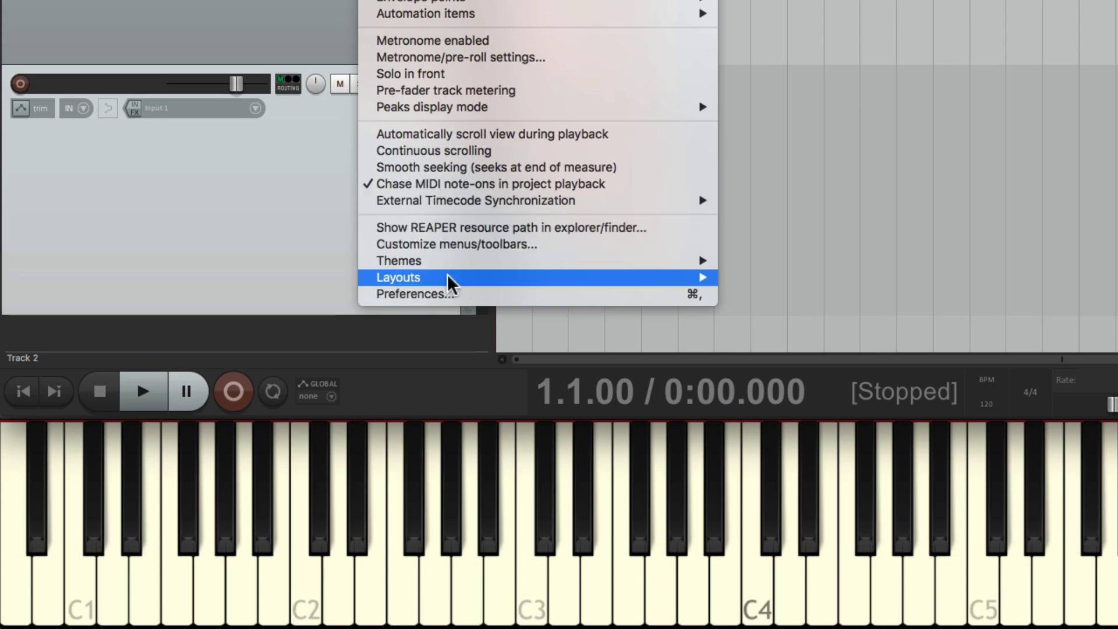
pyautogui.moveTo(450, 283)
pyautogui.moveTo(806, 390)
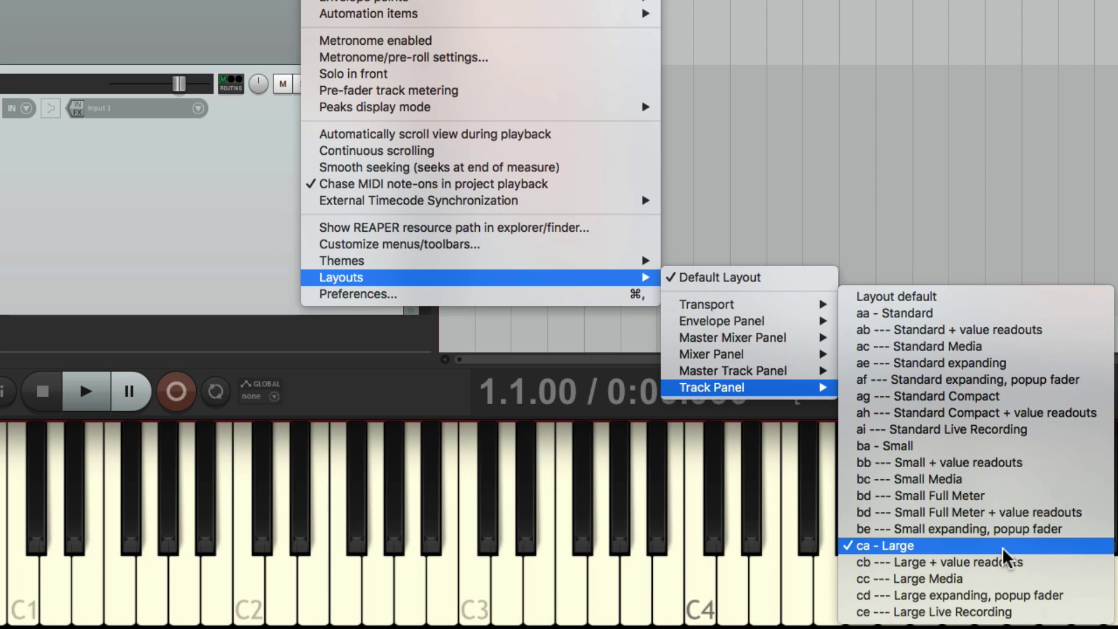
# Step: Apply the ca - Large track panel layout and show the Mixer
pyautogui.click(1003, 548)
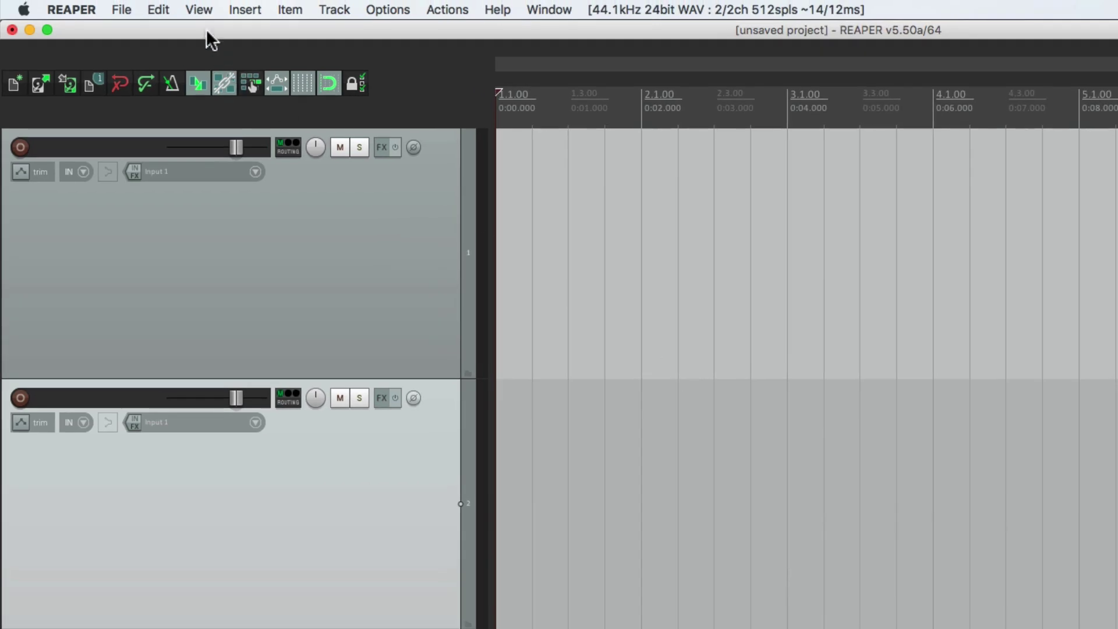
pyautogui.click(193, 10)
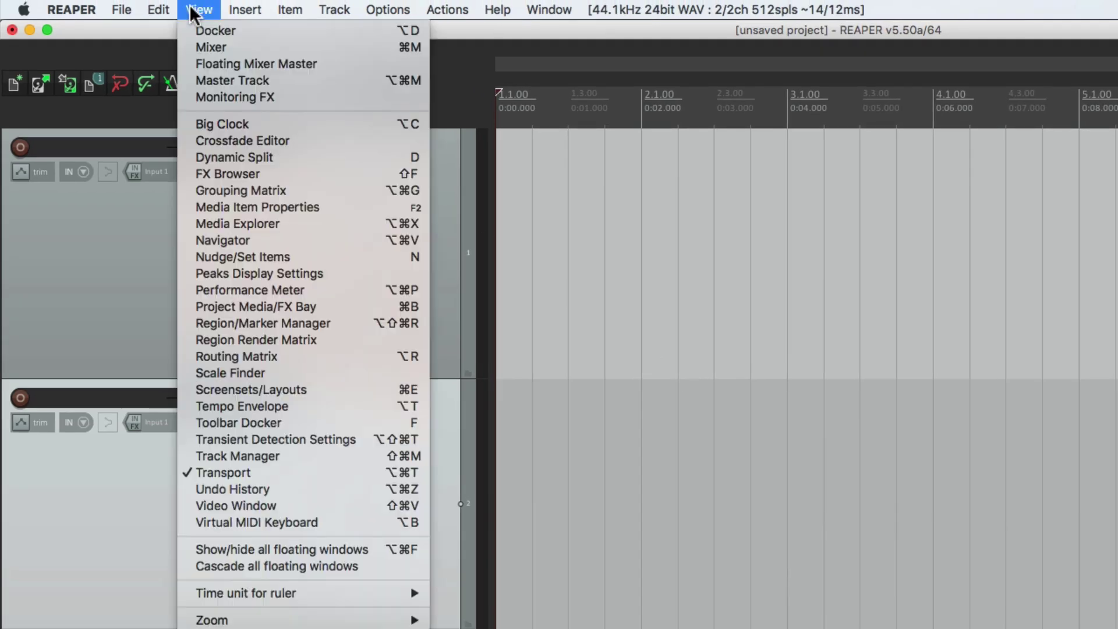
pyautogui.click(195, 51)
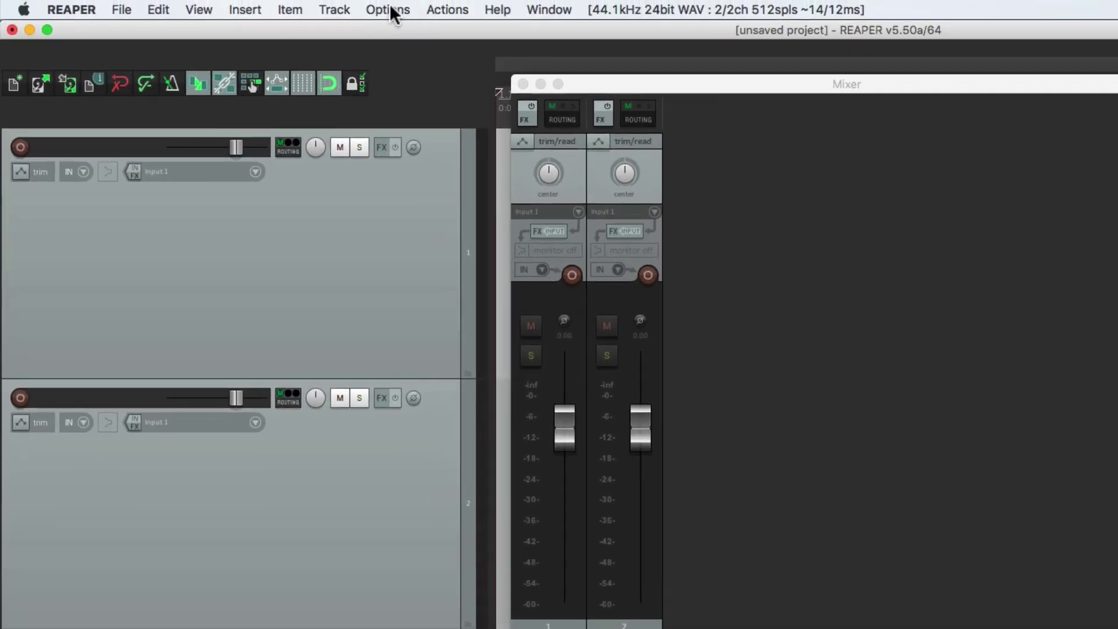
# Step: Browse the Mixer Panel layouts under Options > Layouts
pyautogui.click(391, 12)
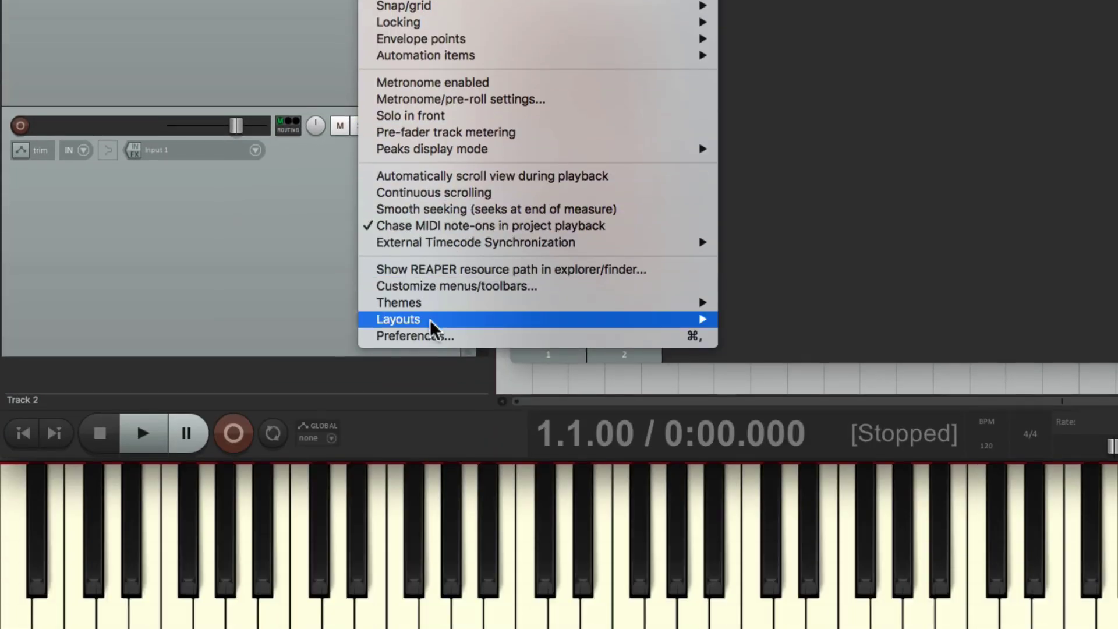
pyautogui.moveTo(432, 595)
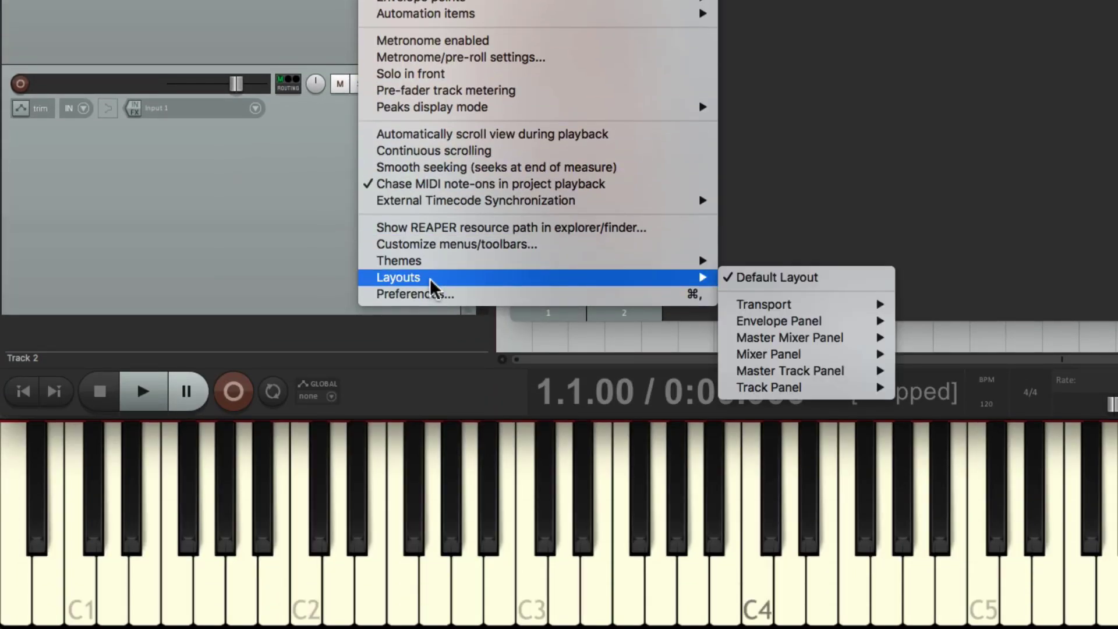
pyautogui.moveTo(808, 361)
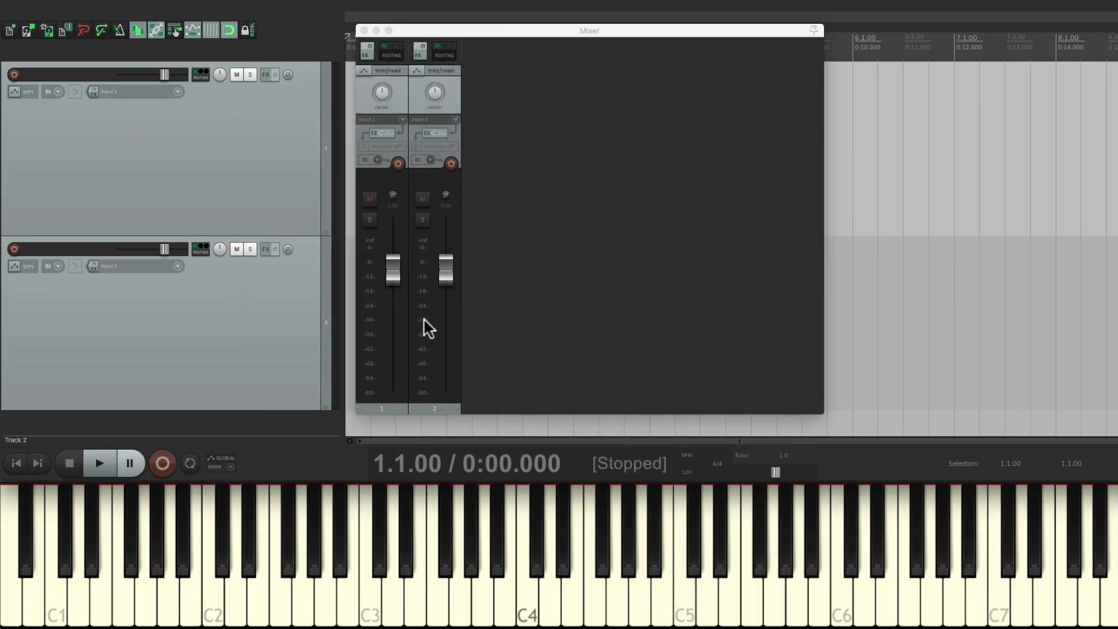
# Step: Dock the Mixer in the main window, move it to the left and narrow it
pyautogui.moveTo(442, 330)
pyautogui.rightClick(535, 335)
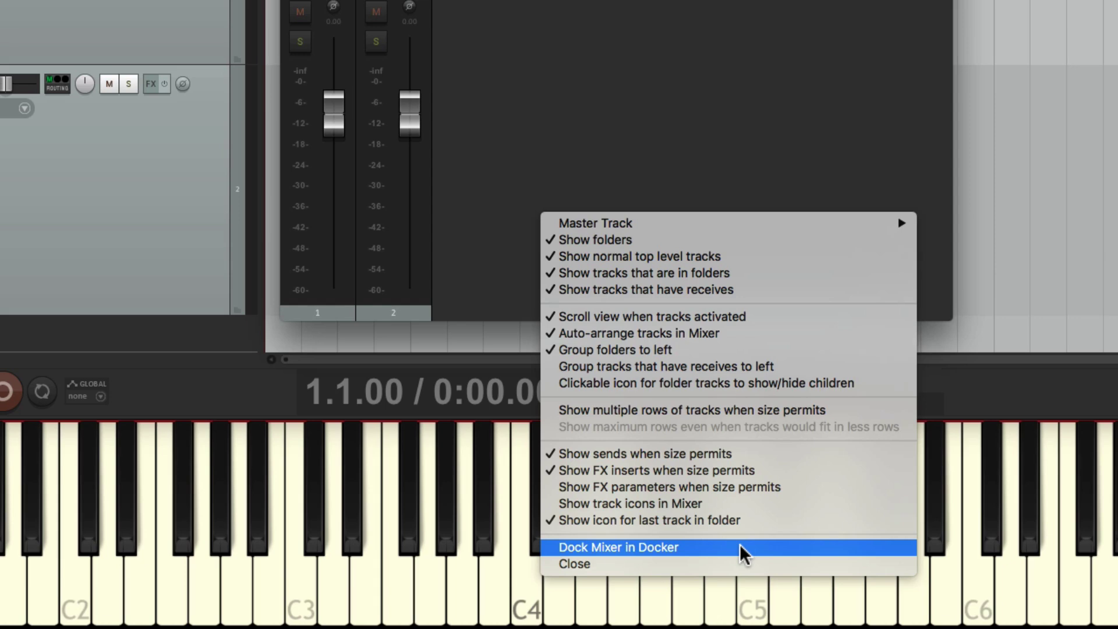
pyautogui.click(739, 546)
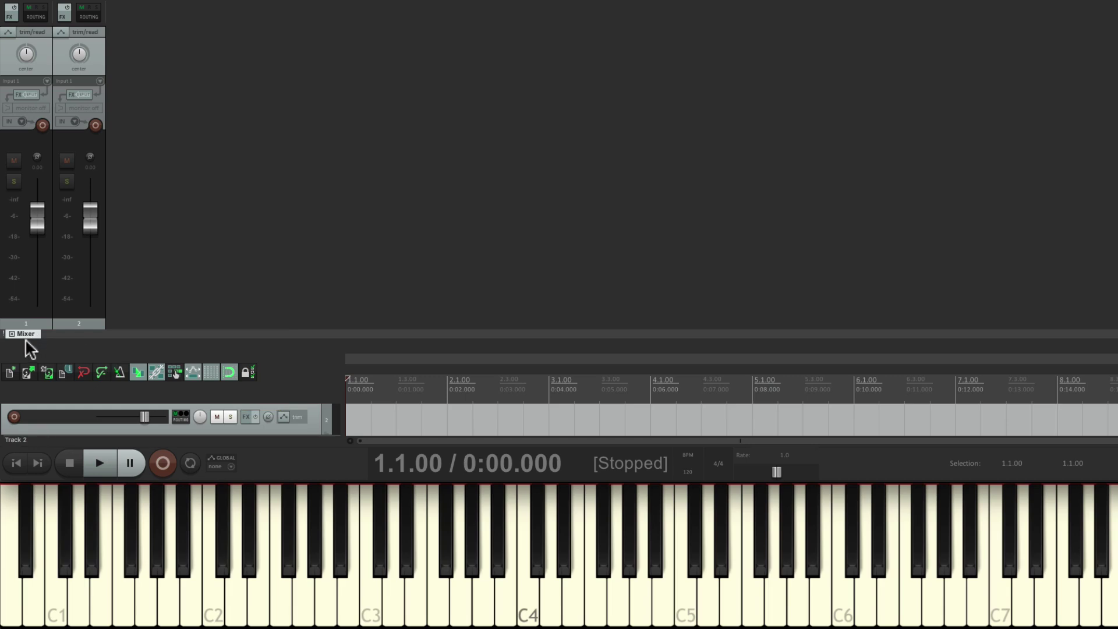
pyautogui.moveTo(3, 358); pyautogui.dragTo(9, 364)
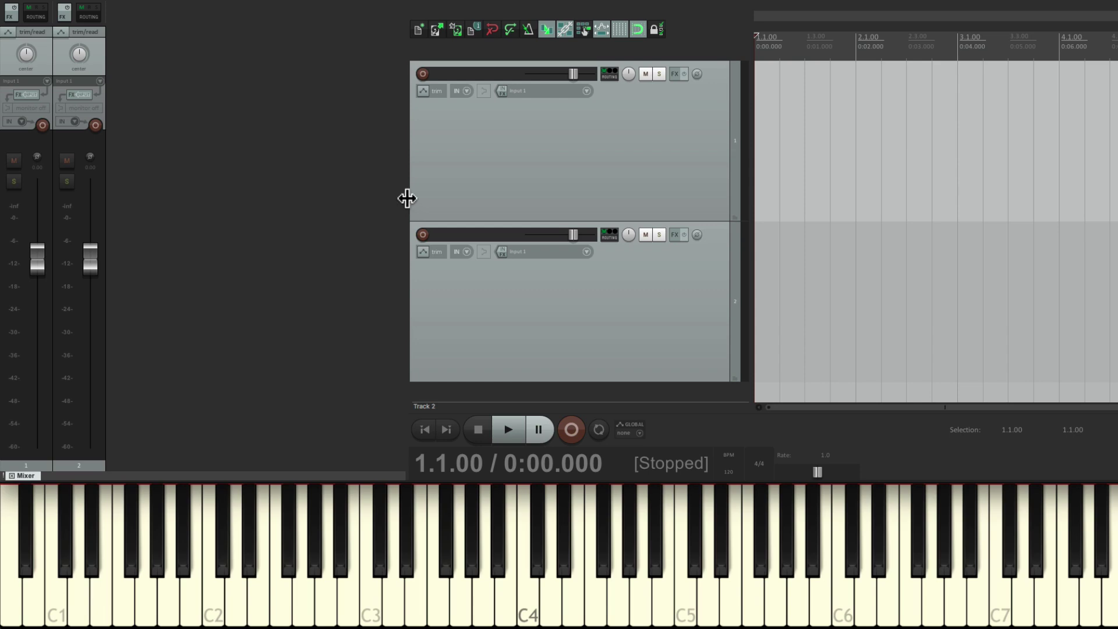
pyautogui.moveTo(407, 199); pyautogui.dragTo(53, 218)
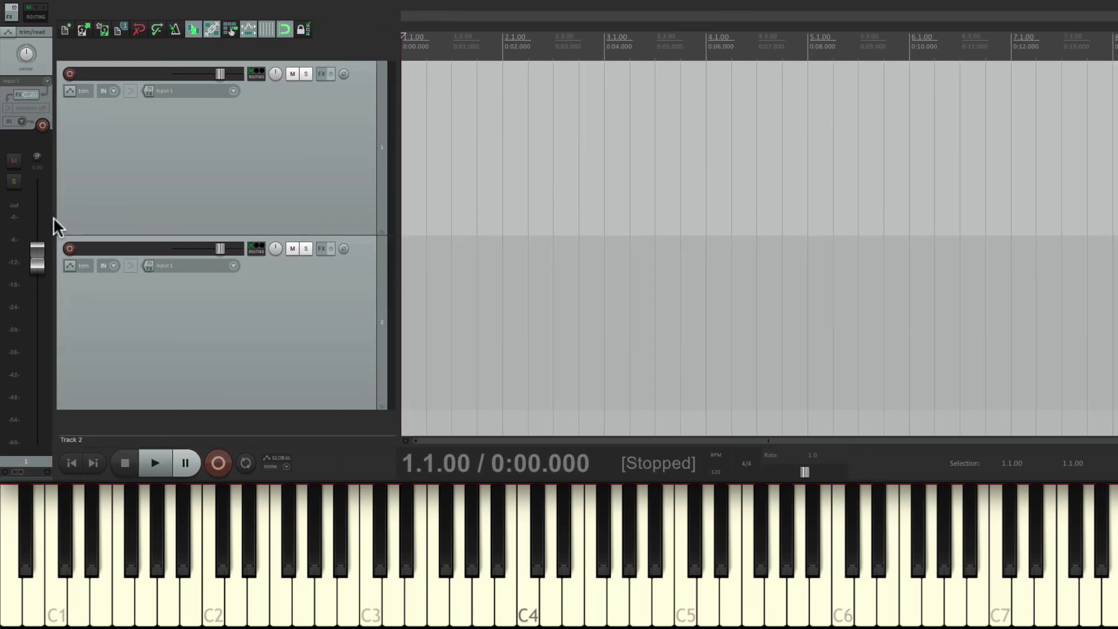
# Step: Pull Track 1's mixer volume fader down below 0 dB
pyautogui.click(238, 153)
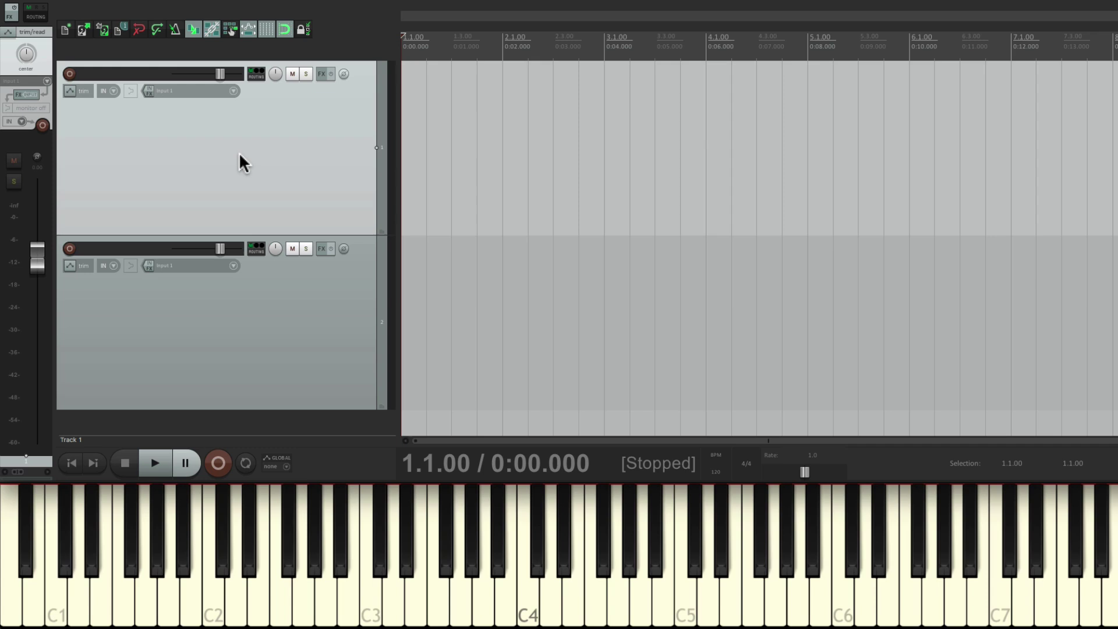
pyautogui.click(273, 291)
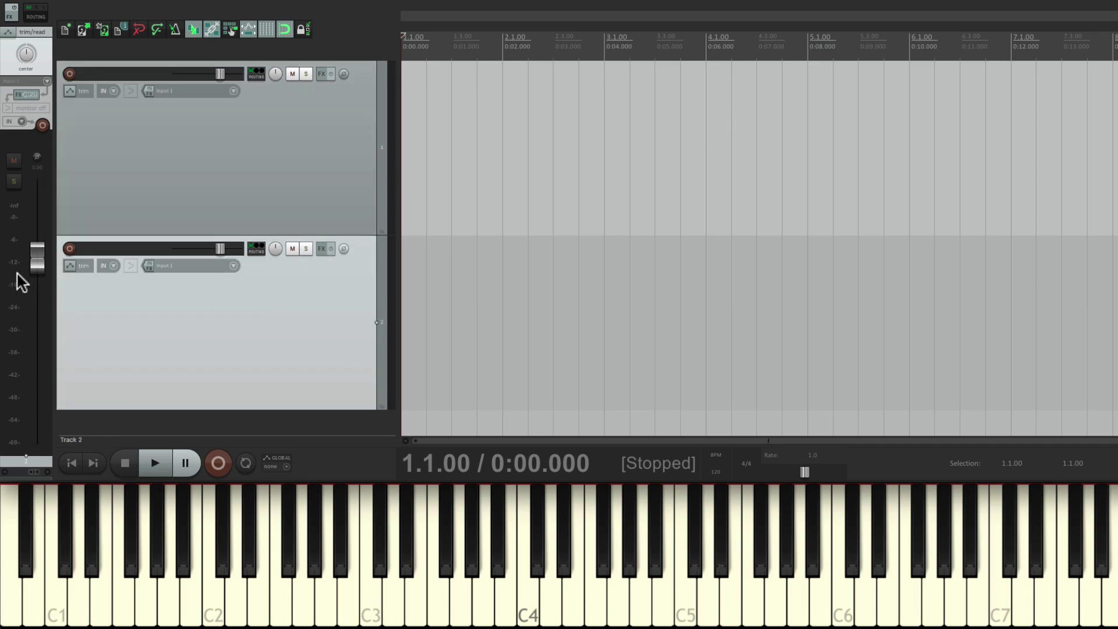
pyautogui.click(241, 181)
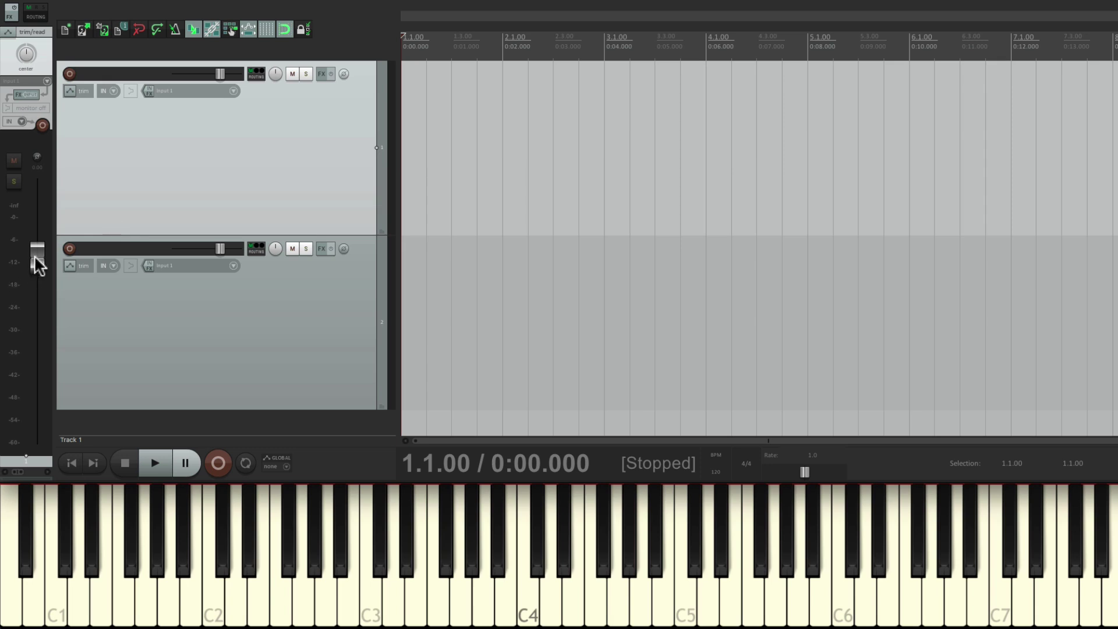
pyautogui.moveTo(36, 265); pyautogui.dragTo(37, 307)
pyautogui.click(273, 303)
pyautogui.click(159, 166)
pyautogui.click(214, 326)
pyautogui.click(218, 195)
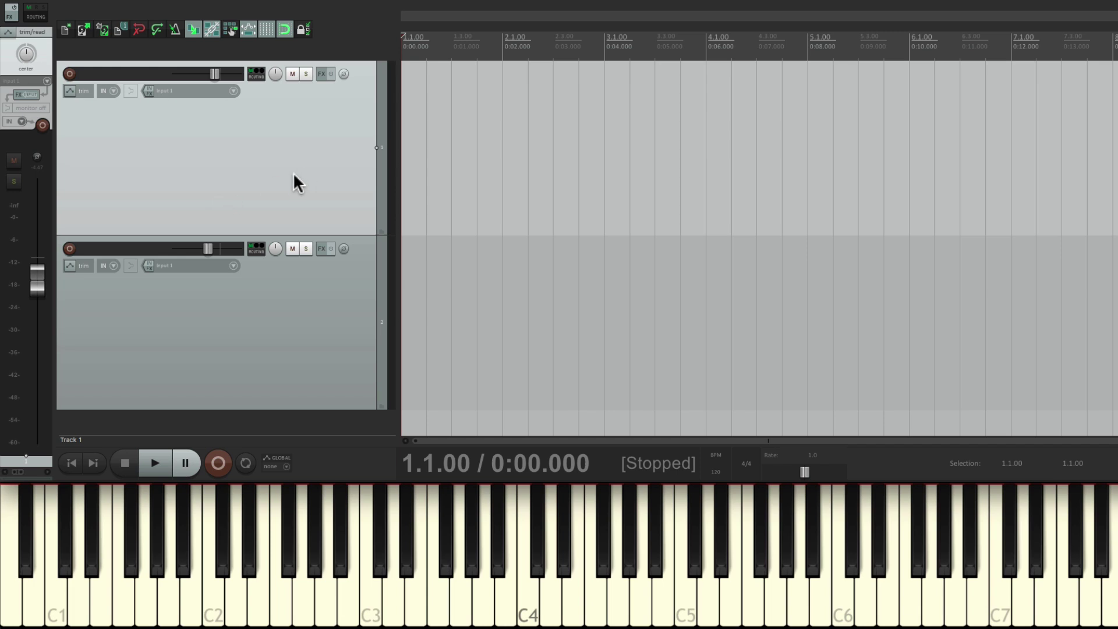
# Step: Set Track 2's volume fader, settling at about -4 dB
pyautogui.click(289, 285)
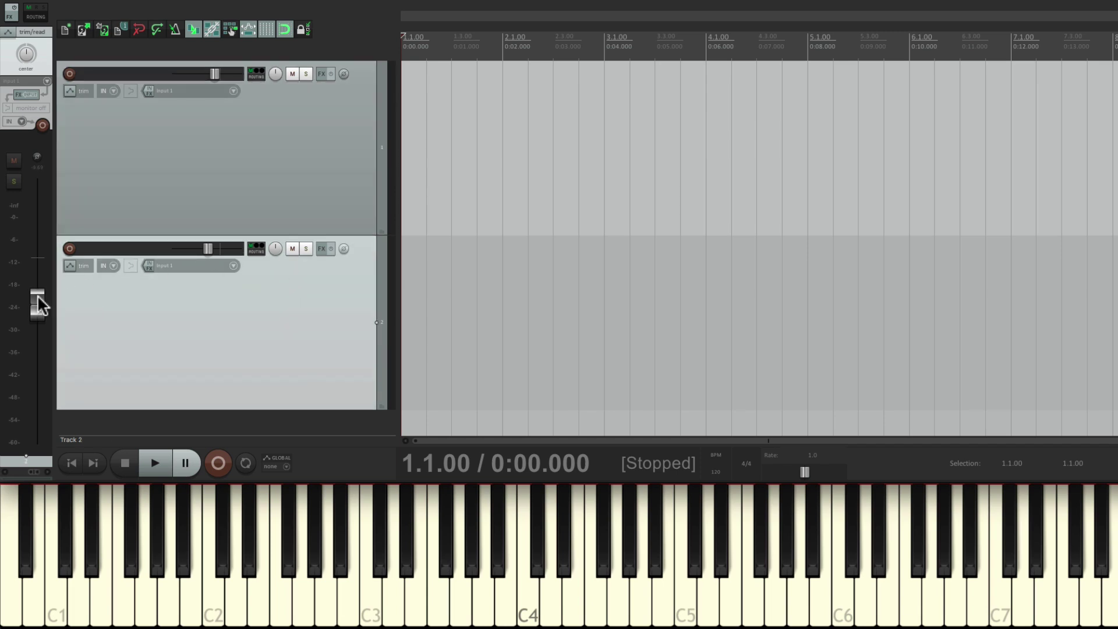
pyautogui.moveTo(36, 295); pyautogui.dragTo(28, 273)
pyautogui.moveTo(212, 246); pyautogui.dragTo(210, 247)
pyautogui.moveTo(37, 299); pyautogui.dragTo(38, 279)
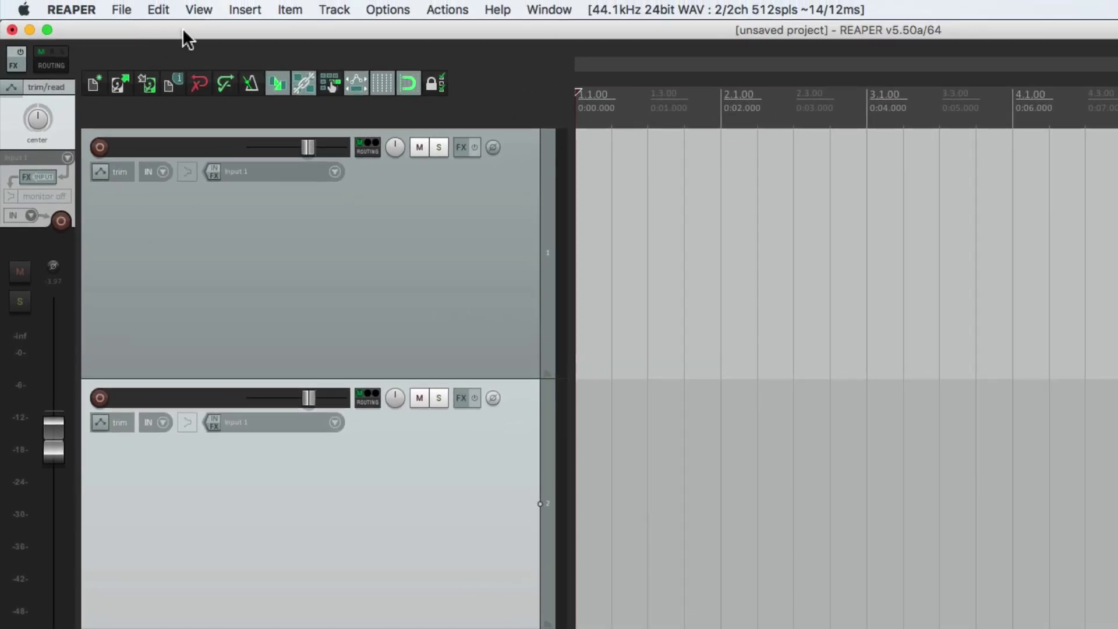
# Step: Hide the Mixer and delete both existing tracks
pyautogui.click(194, 10)
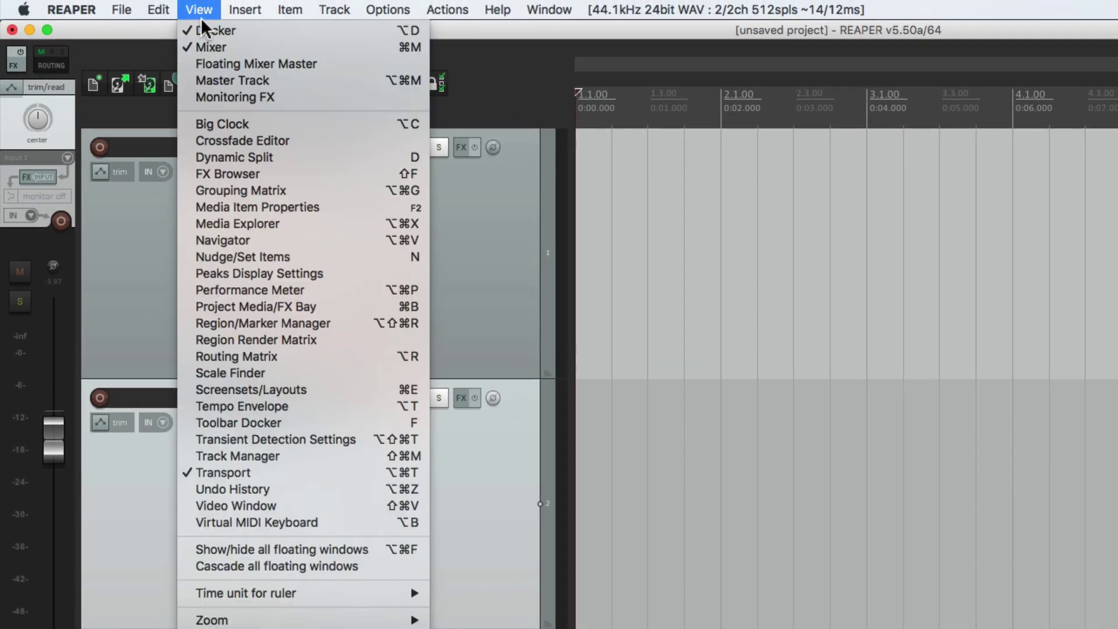
pyautogui.click(206, 43)
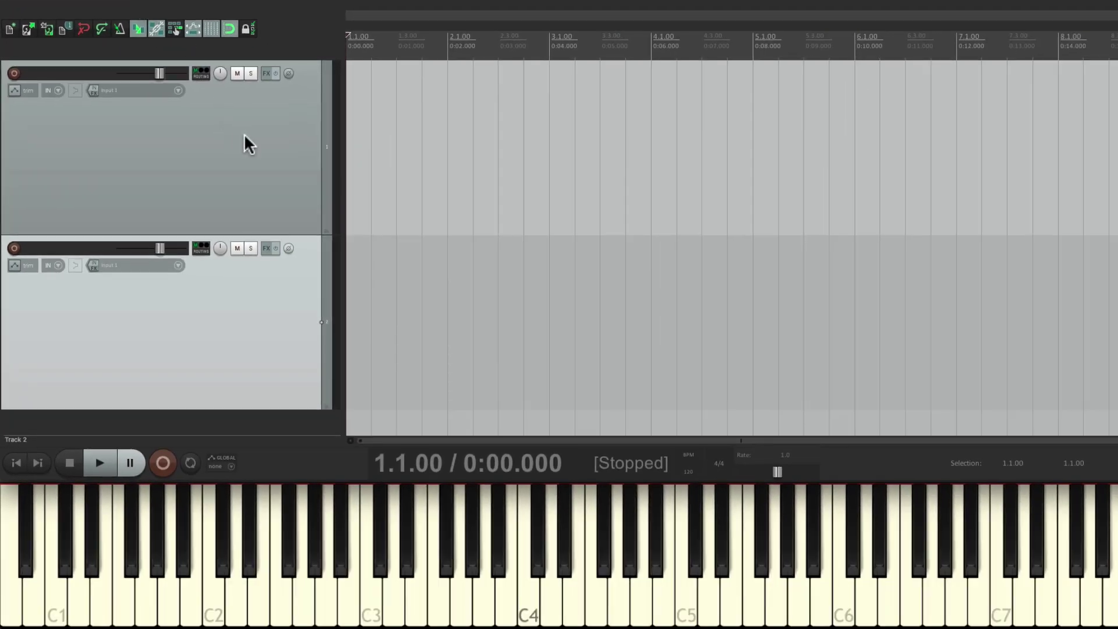
pyautogui.click(244, 134)
pyautogui.press('Delete')
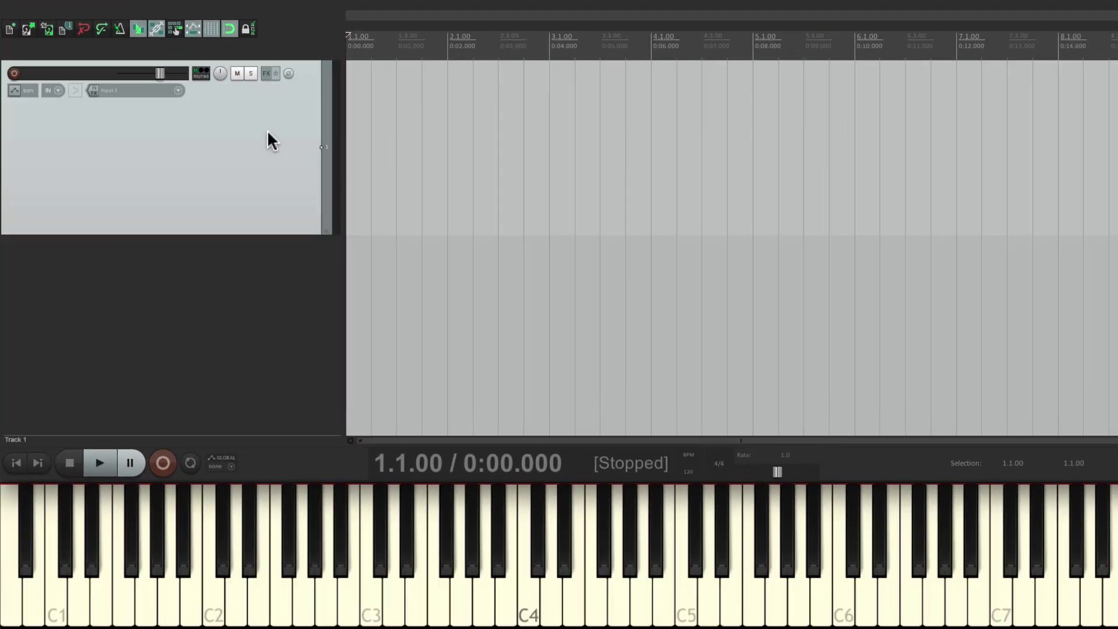
pyautogui.press('Delete')
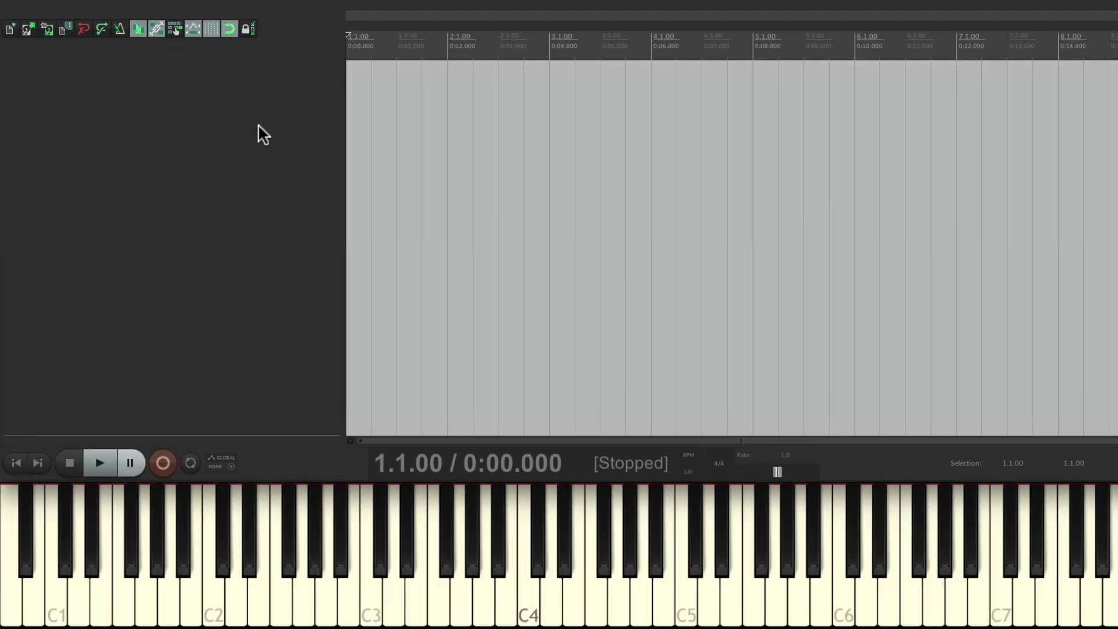
# Step: Insert two new empty tracks, then delete Track 2
pyautogui.doubleClick(272, 120)
pyautogui.doubleClick(252, 298)
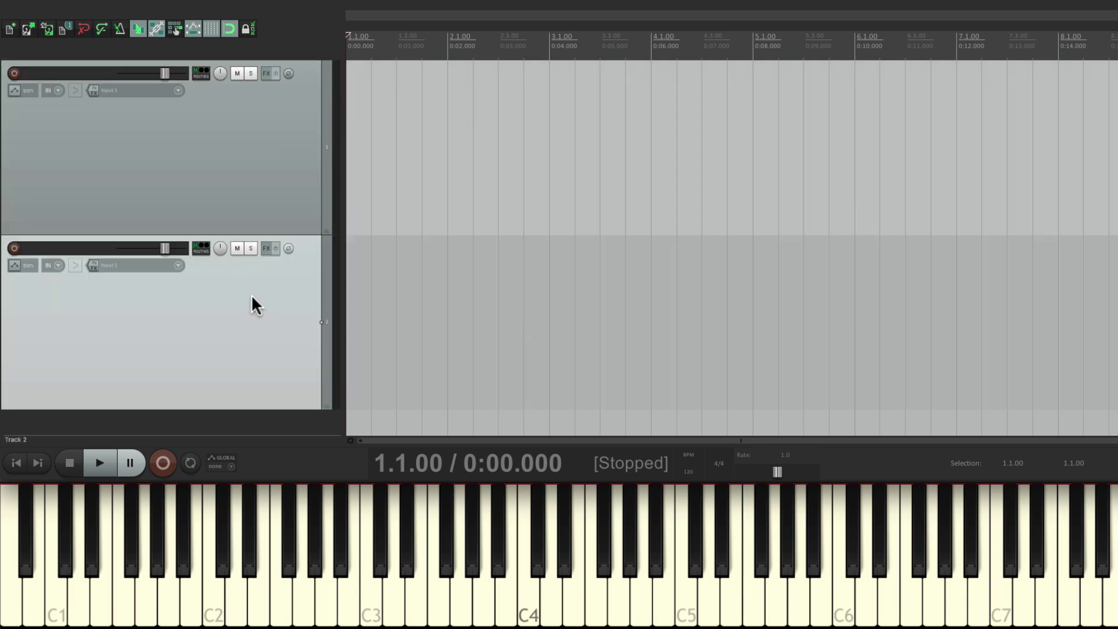
pyautogui.press('Delete')
# Step: Delete Track 1, leaving the project with no tracks
pyautogui.click(235, 198)
pyautogui.press('Delete')
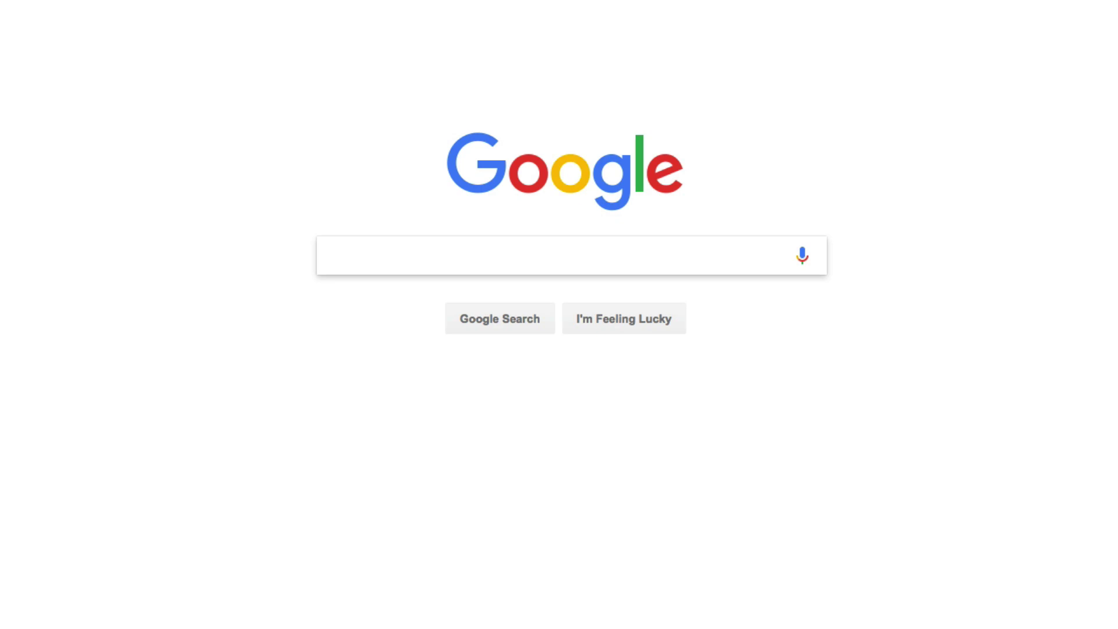
# Step: Search Google for 'piano one' and view Sound Magic's Piano One download section
pyautogui.write('piano one')
pyautogui.press('Return')
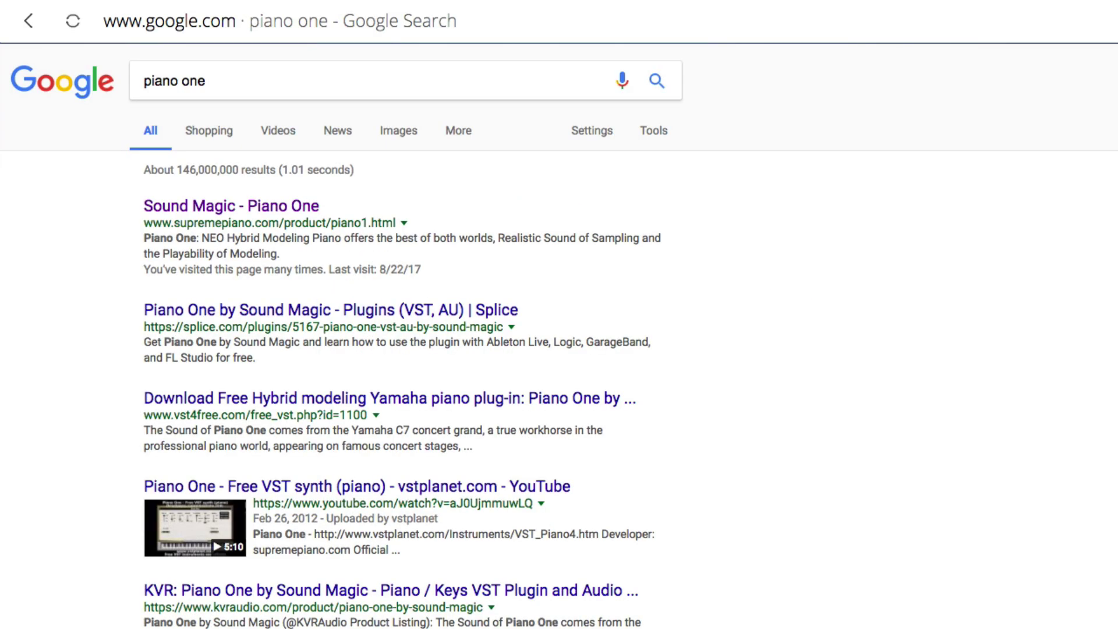
pyautogui.click(278, 213)
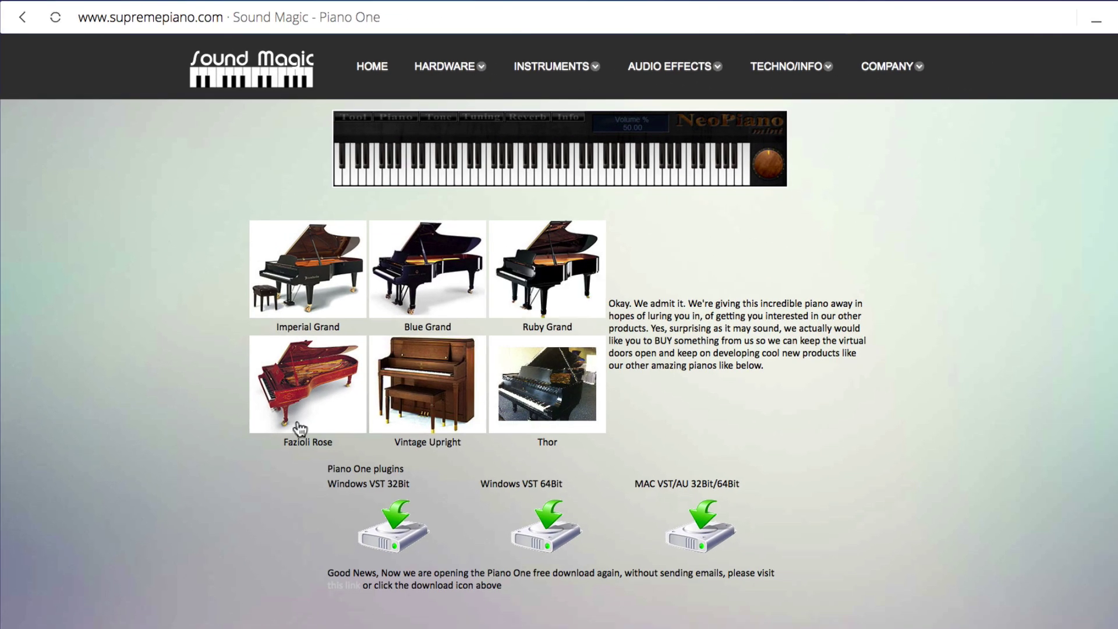
pyautogui.scroll(-3, 473, 489)
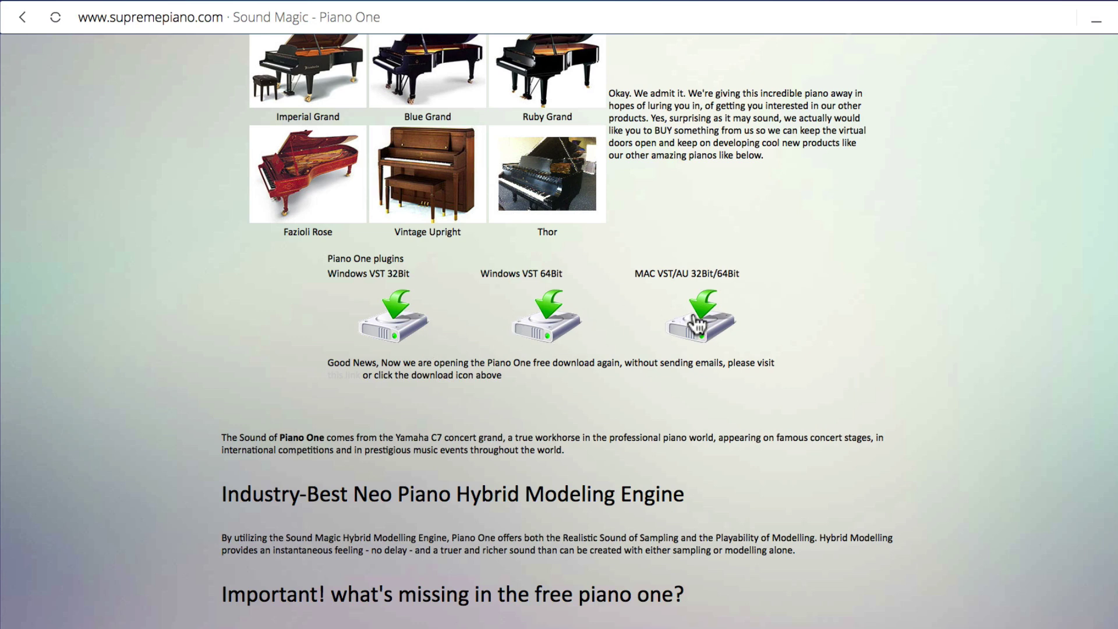
pyautogui.scroll(3, 697, 323)
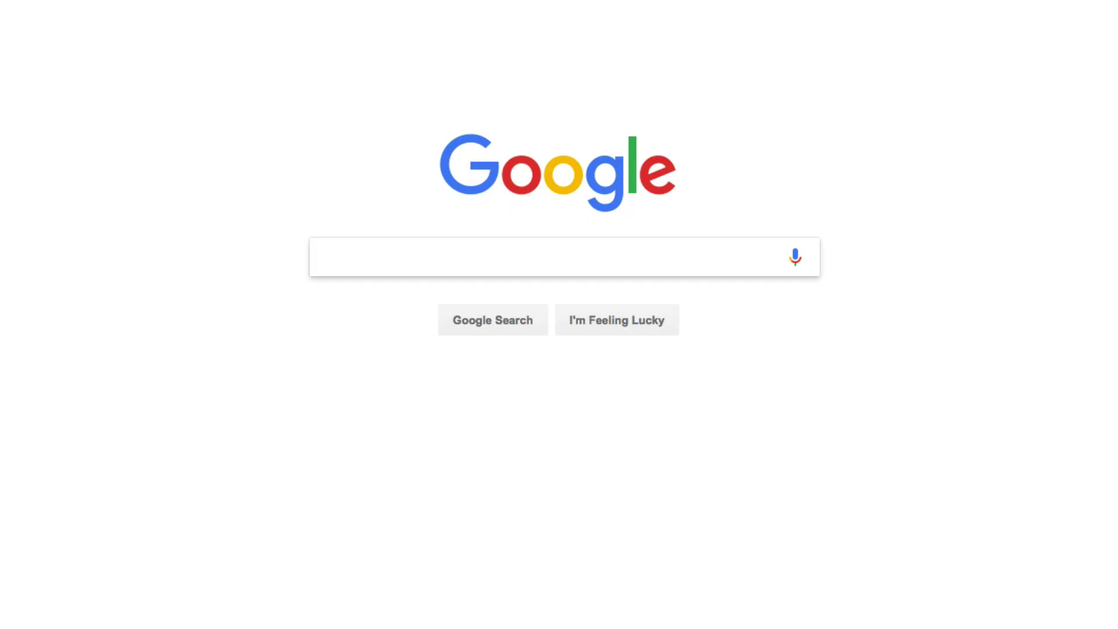
# Step: Search Google for 'TAL plugins'
pyautogui.write('TAL p')
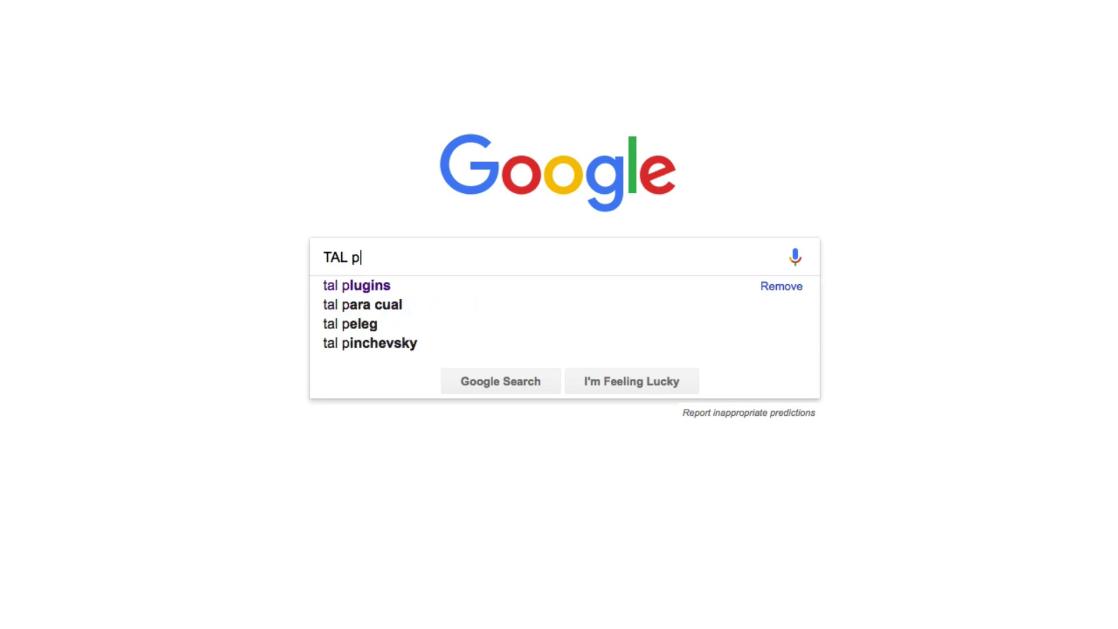
pyautogui.write('lugins')
pyautogui.press('Escape')
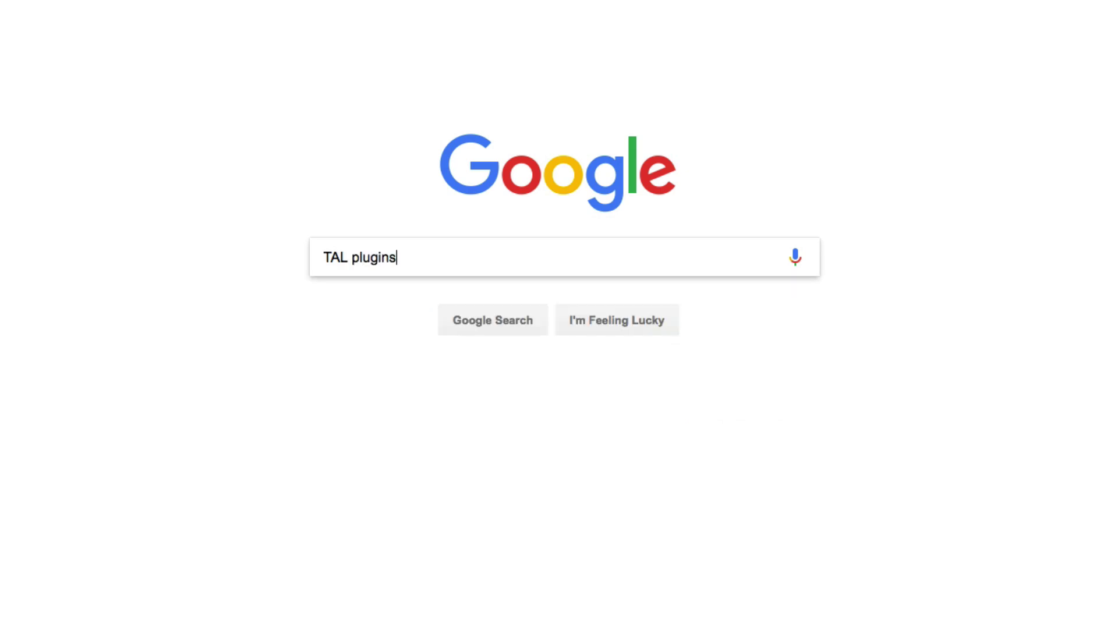
pyautogui.press('Return')
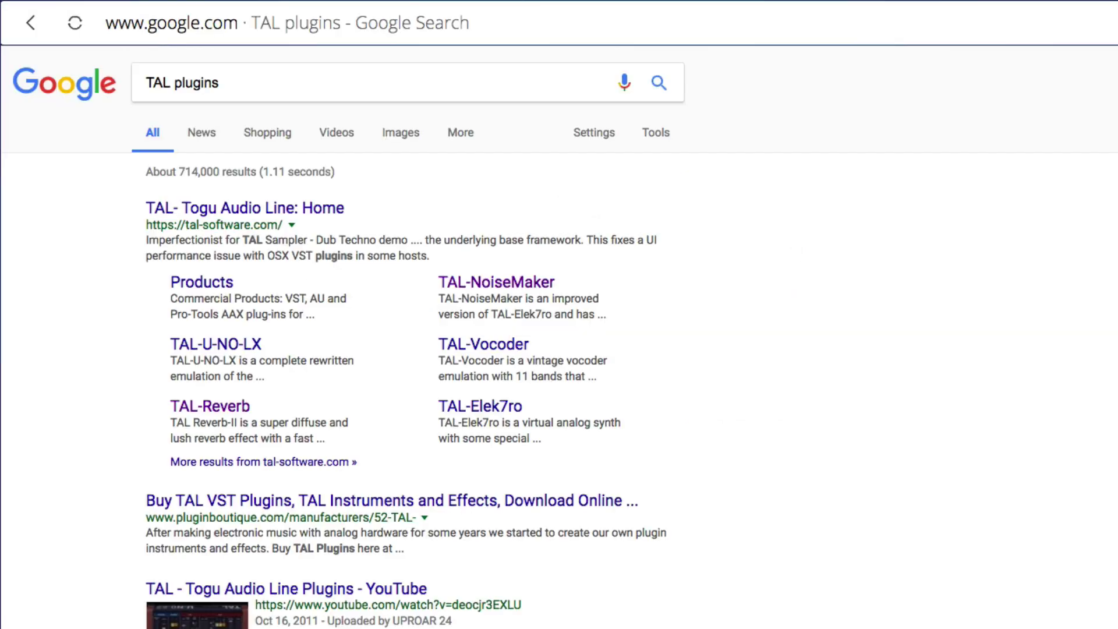
# Step: Go from the TAL Software home page through Products to the free TAL-NoiseMaker page
pyautogui.click(336, 212)
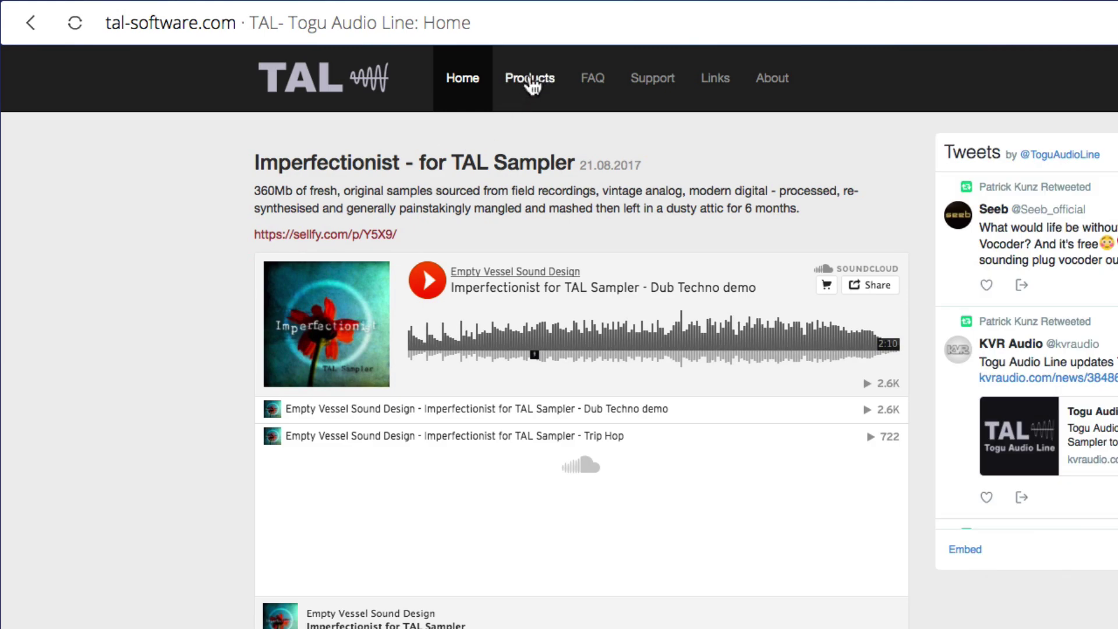
pyautogui.click(531, 85)
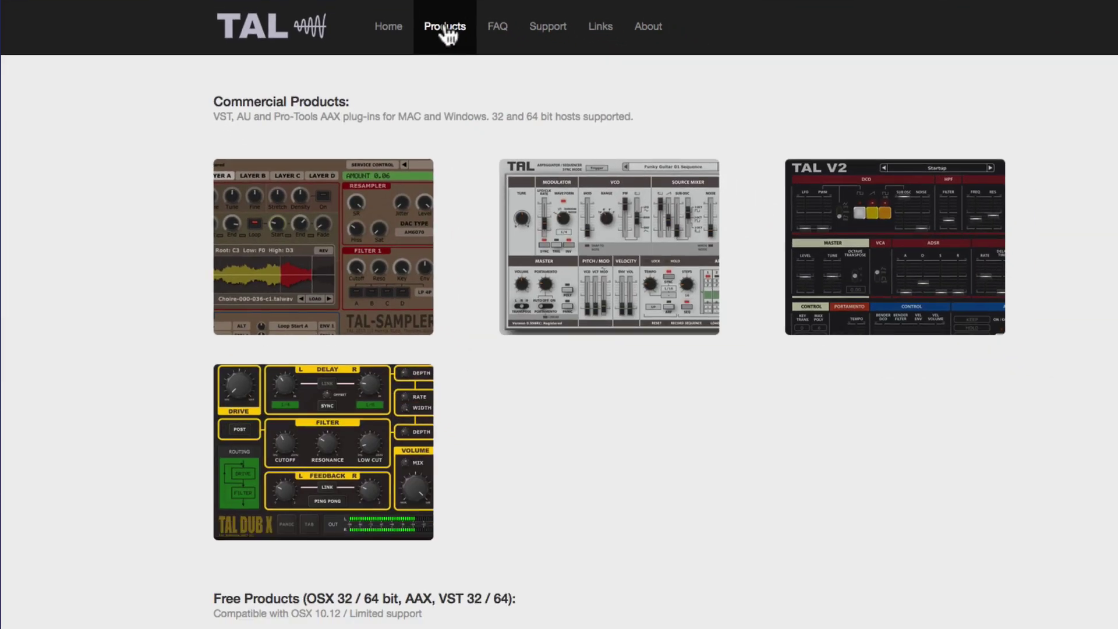
pyautogui.scroll(-5, 602, 424)
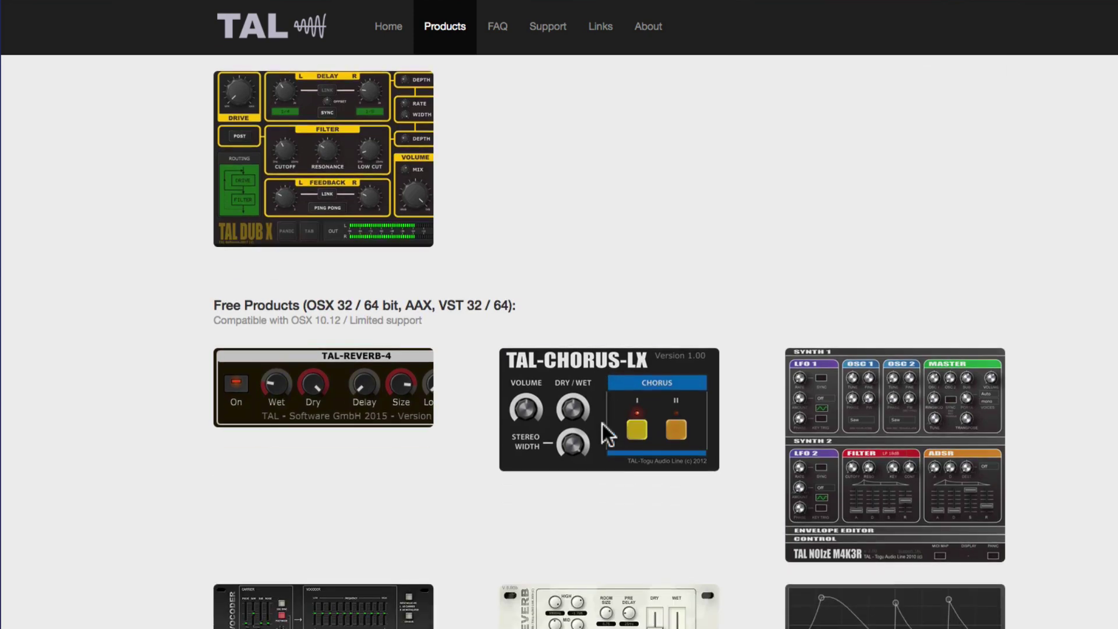
pyautogui.scroll(-1, 602, 424)
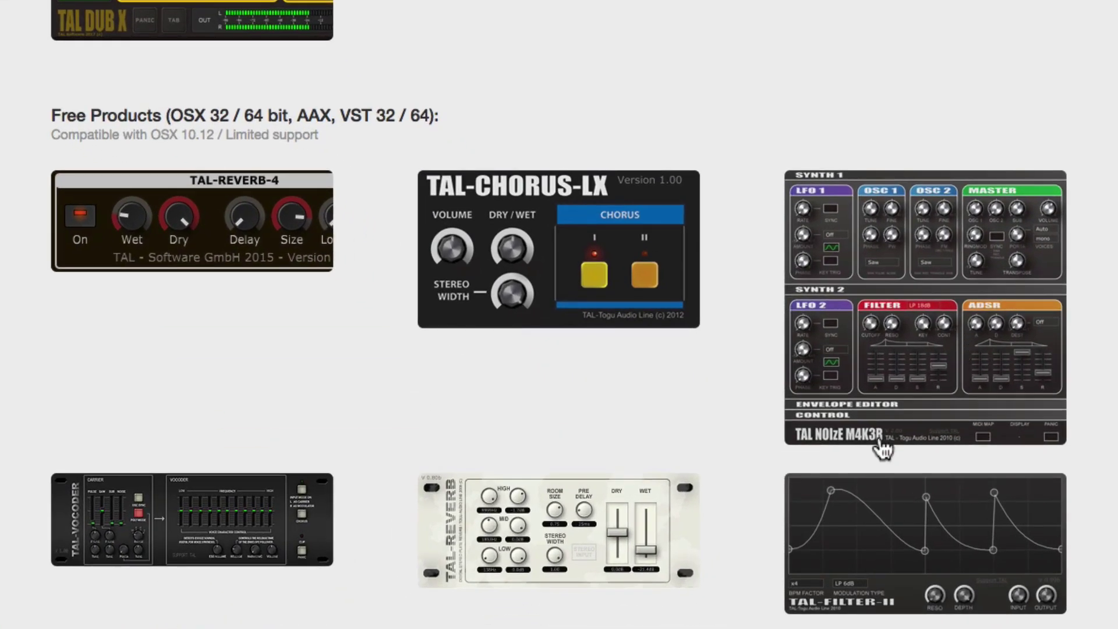
pyautogui.click(890, 320)
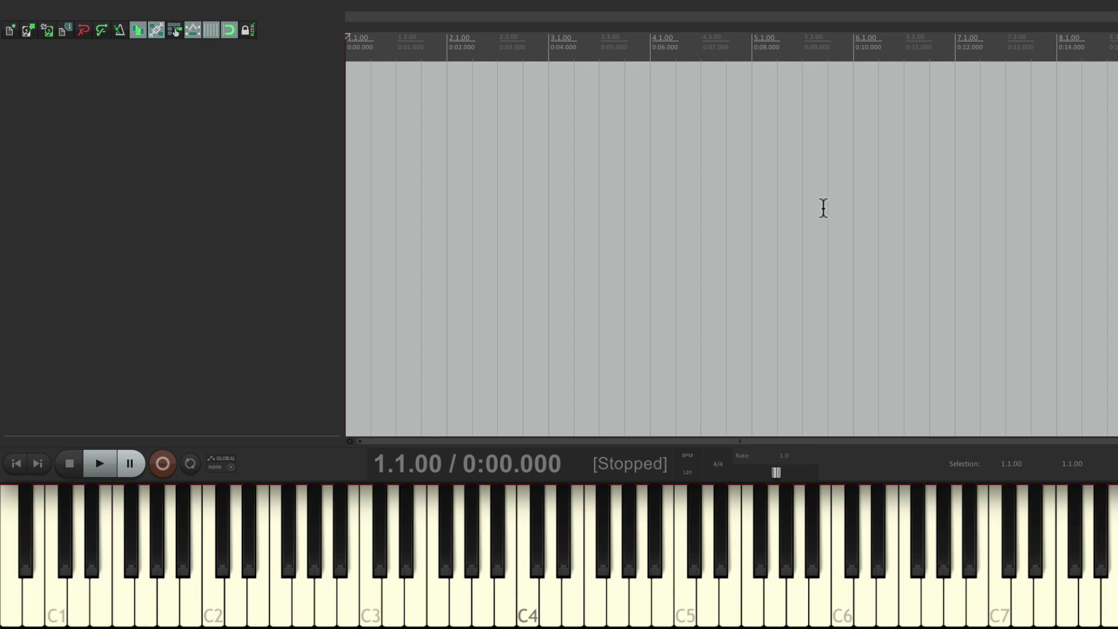
# Step: Insert the VSTi Piano One (Sound Magic) instrument on a new track from the Instruments list
pyautogui.doubleClick(282, 146)
pyautogui.press('super+z')
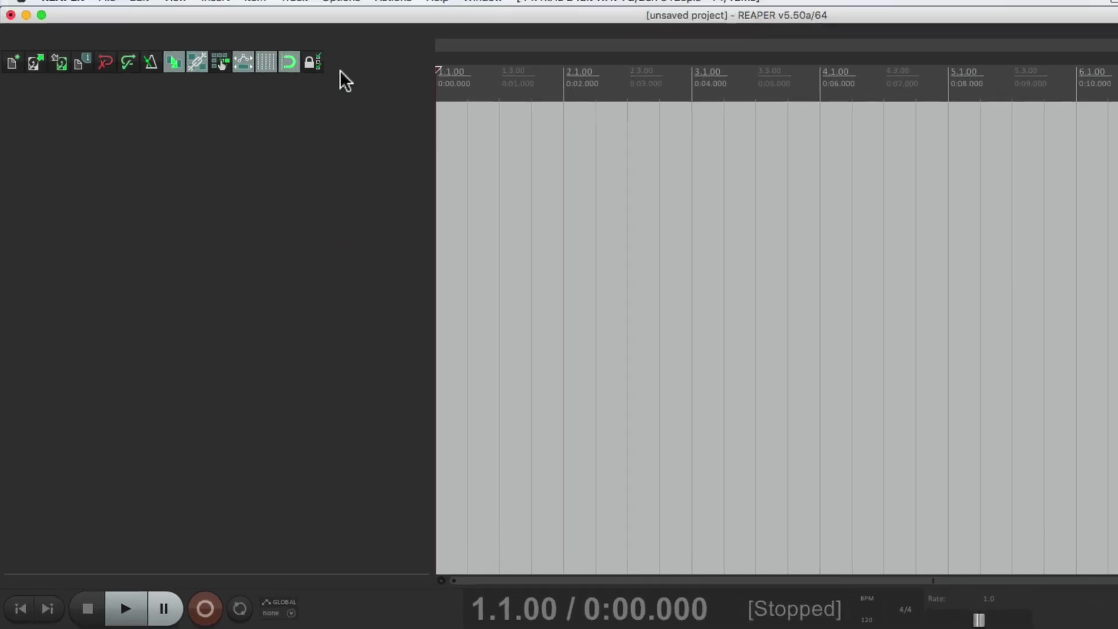
pyautogui.click(345, 12)
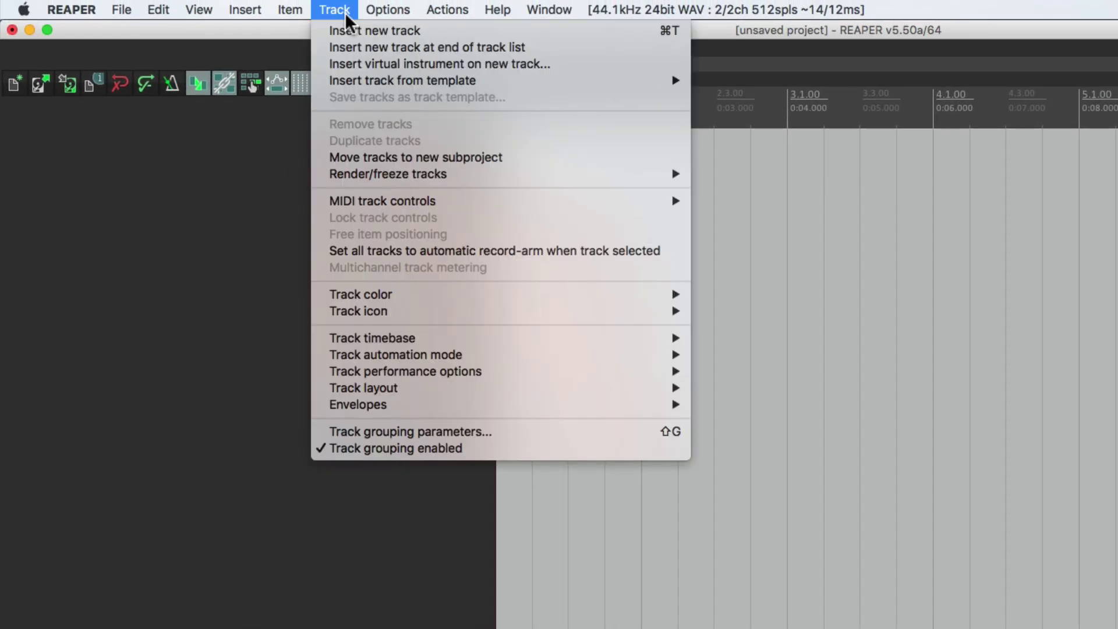
pyautogui.click(322, 64)
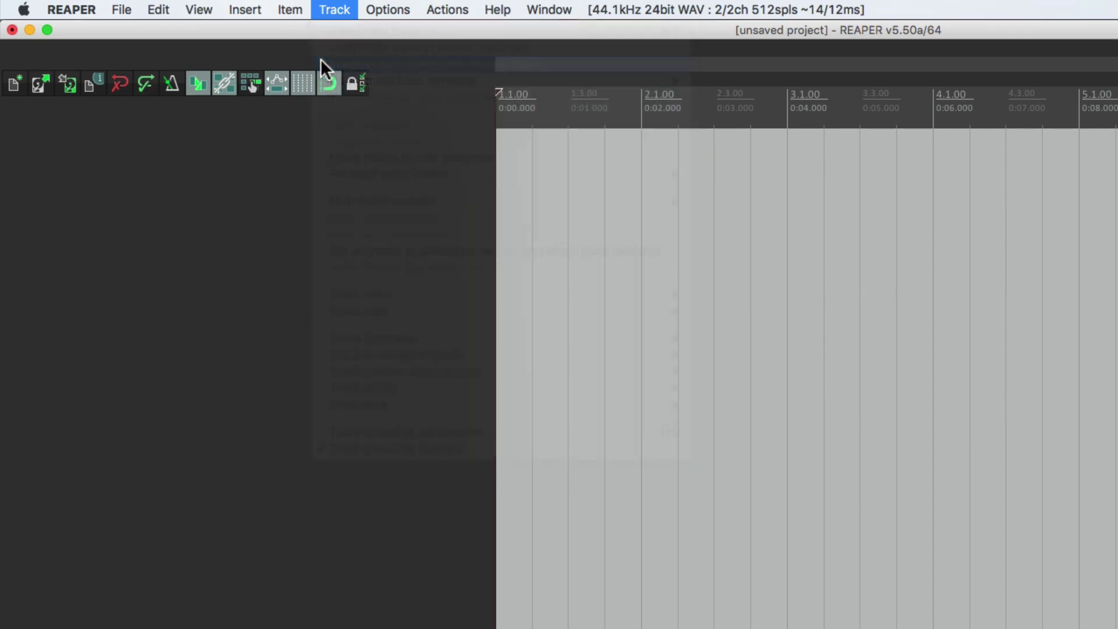
pyautogui.click(375, 266)
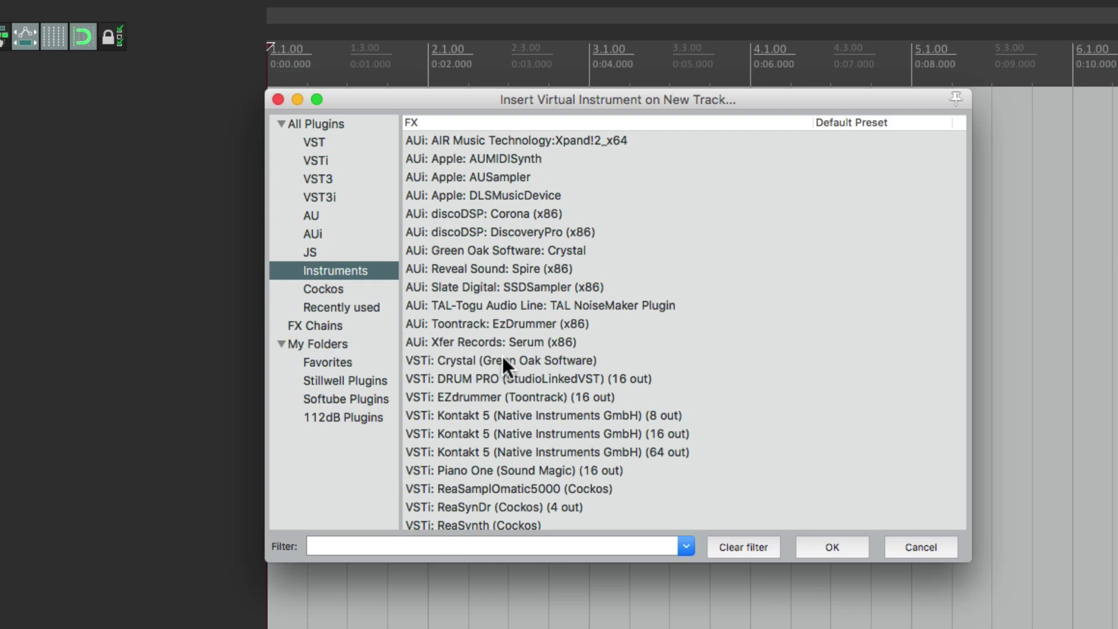
pyautogui.scroll(-3, 502, 356)
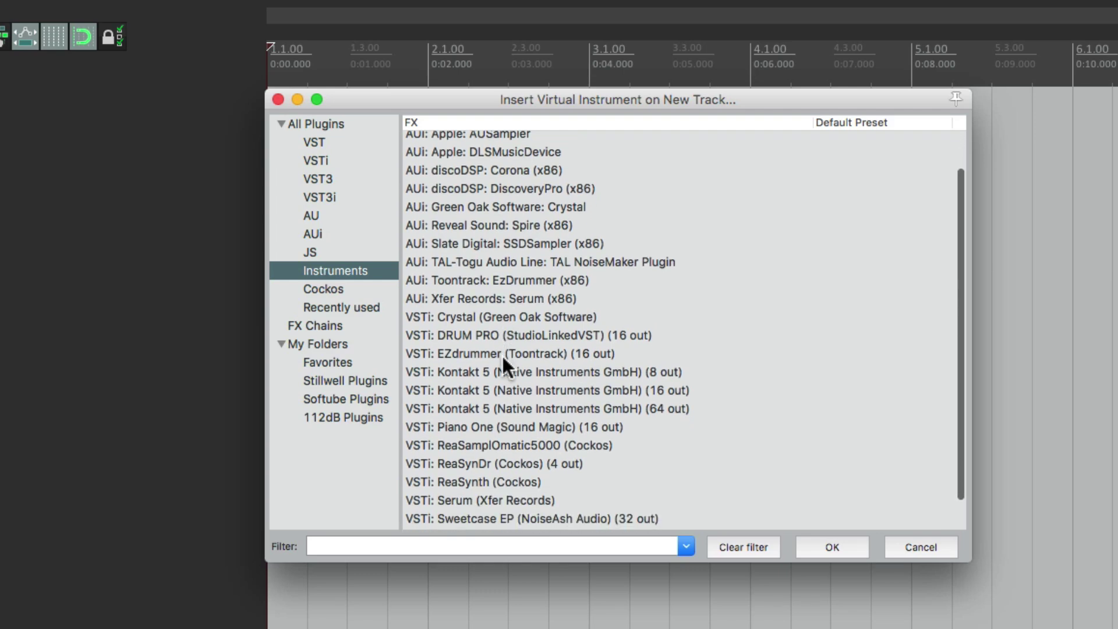
pyautogui.click(574, 429)
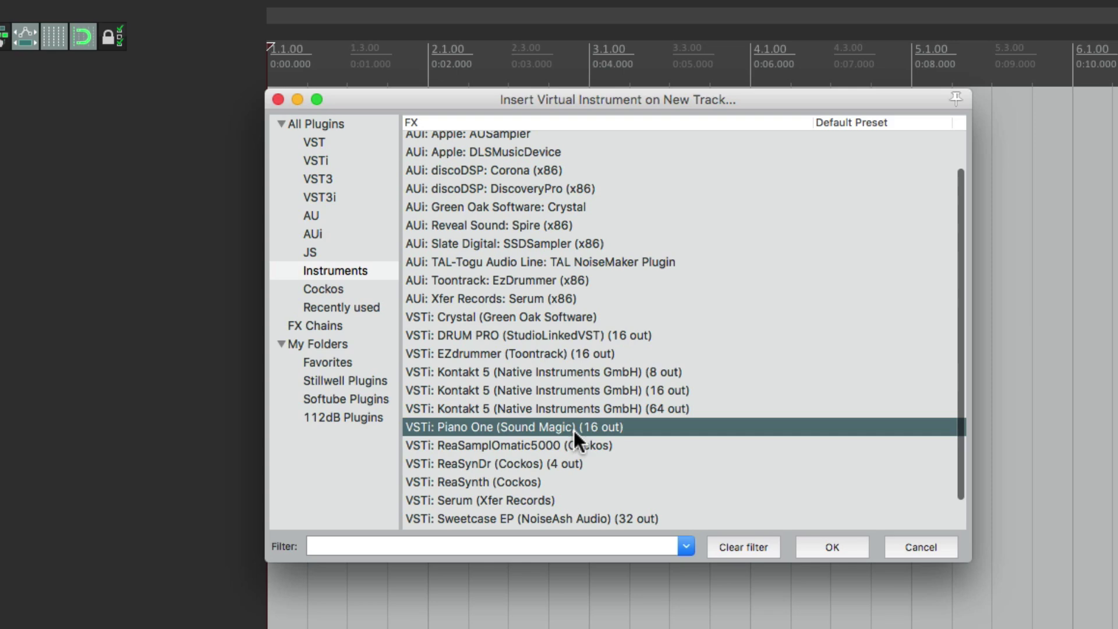
pyautogui.doubleClick(574, 431)
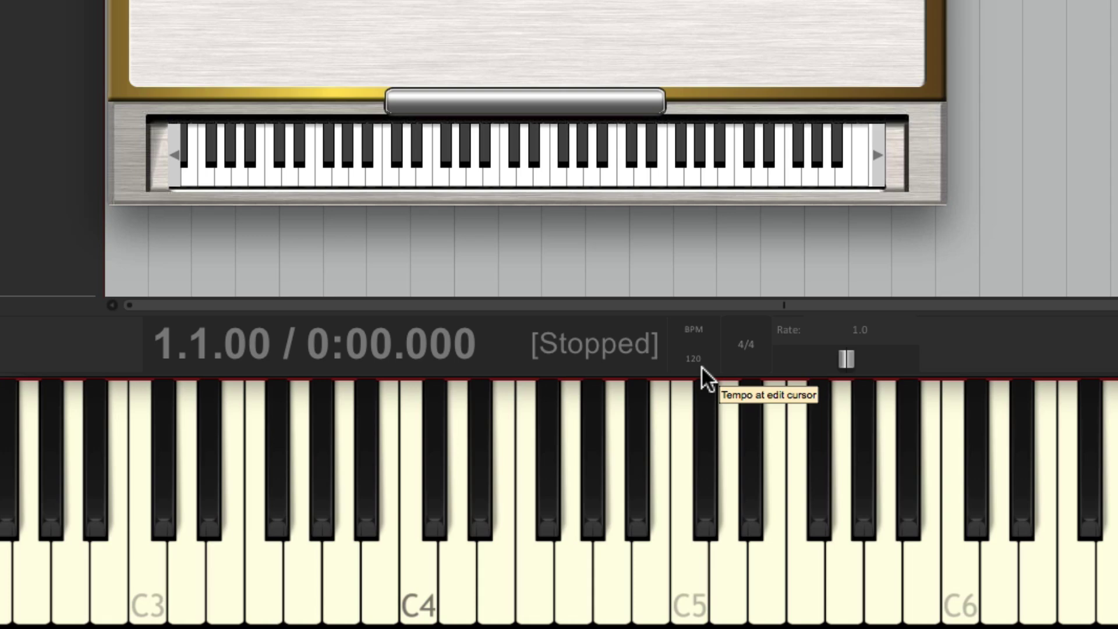
# Step: Change the transport bar tempo from 120 to 85 BPM
pyautogui.doubleClick(705, 365)
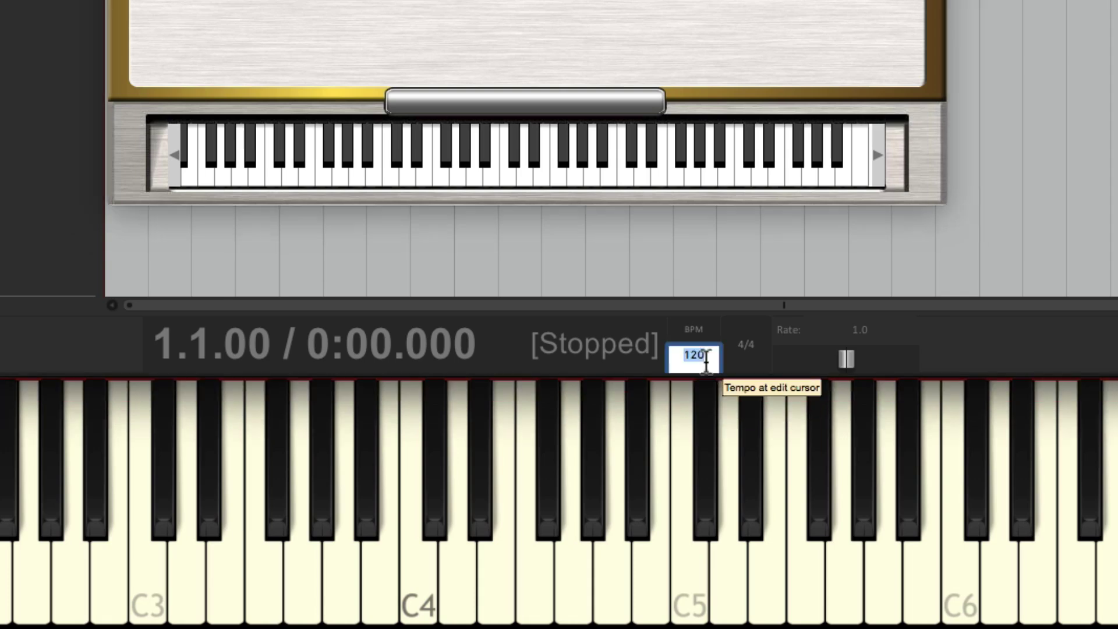
pyautogui.write('85')
pyautogui.press('Return')
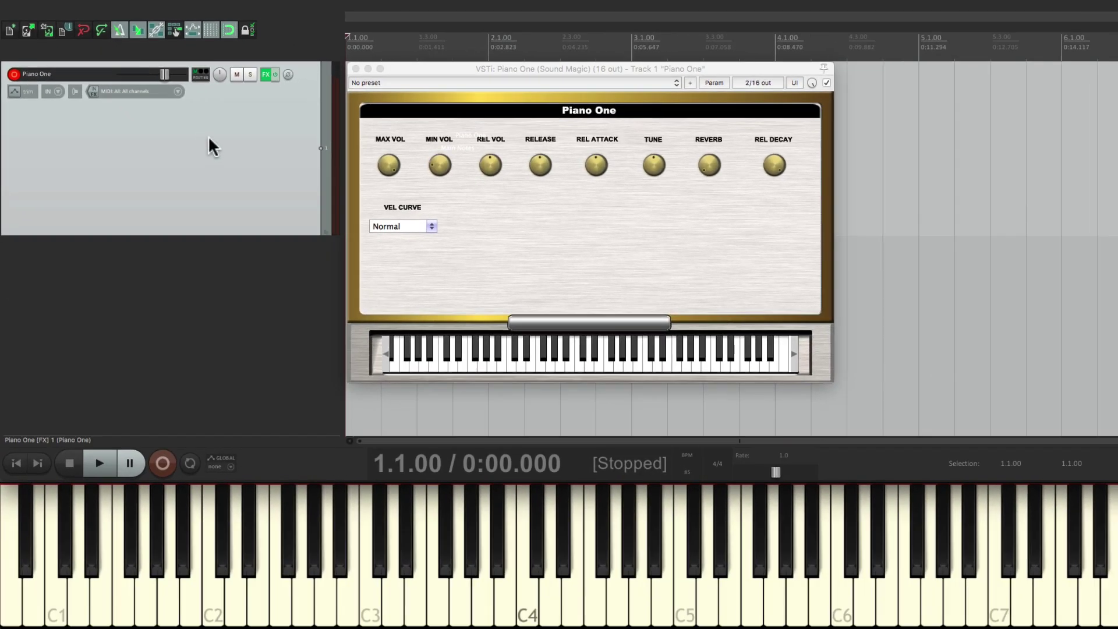
# Step: Play and stop the project once, then close the Piano One plugin window
pyautogui.press('space')
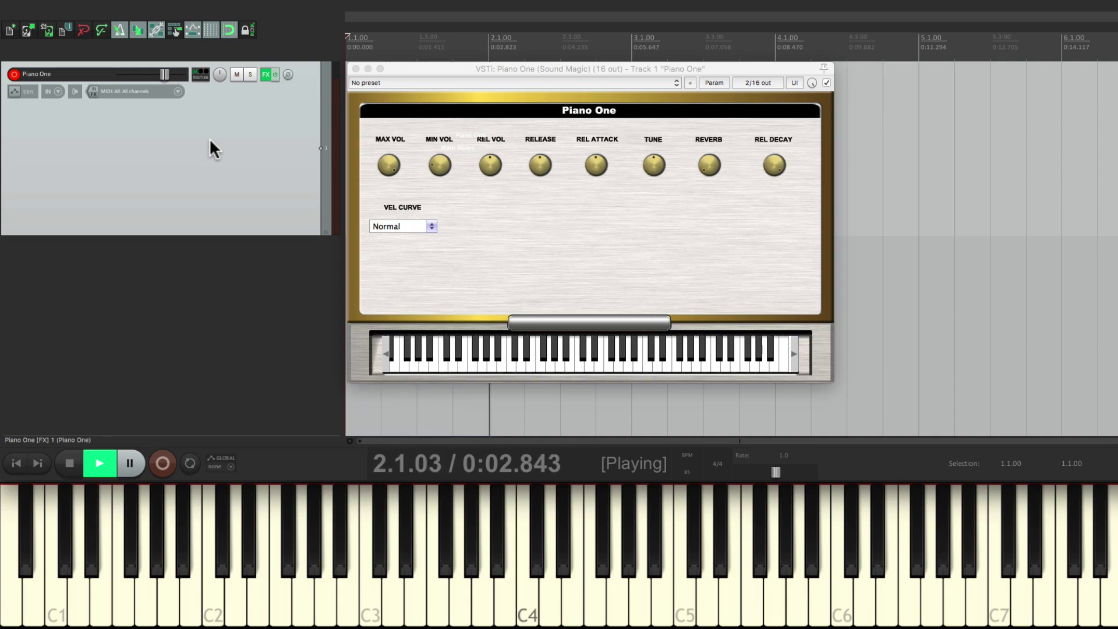
pyautogui.press('space')
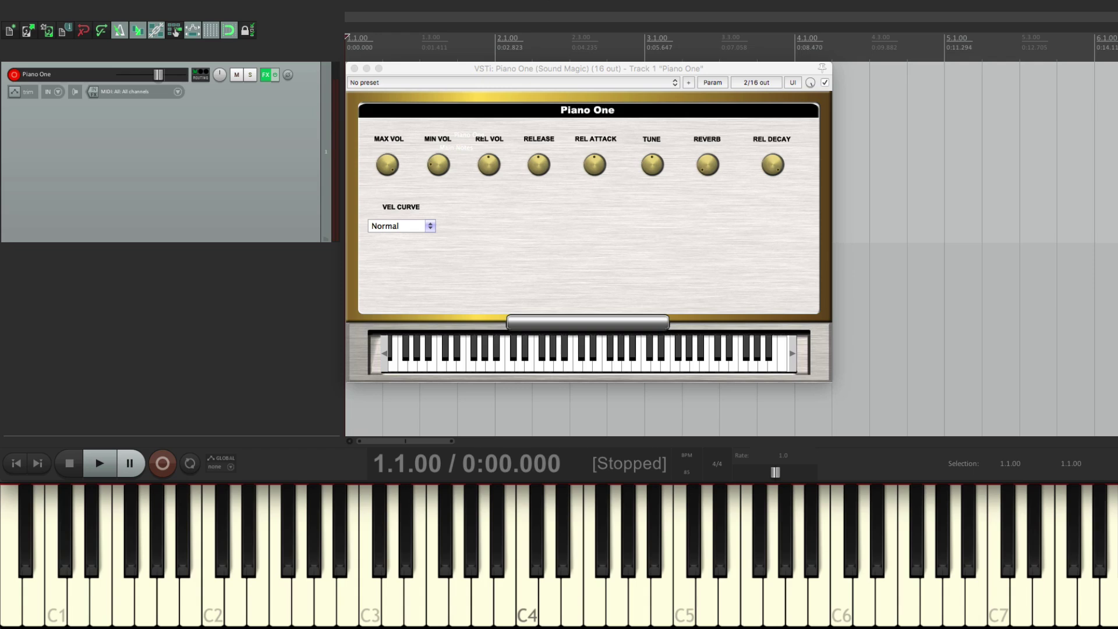
pyautogui.click(355, 68)
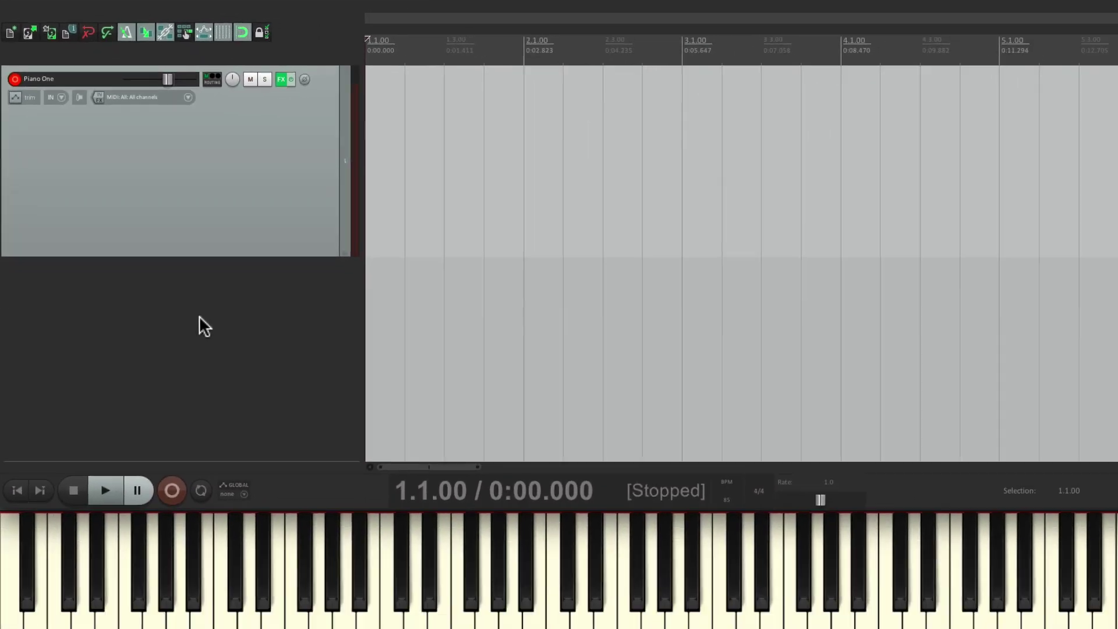
# Step: Record a keyboard melody into the Piano One track as a MIDI take, then stop
pyautogui.hotkey('ctrl', 'r')
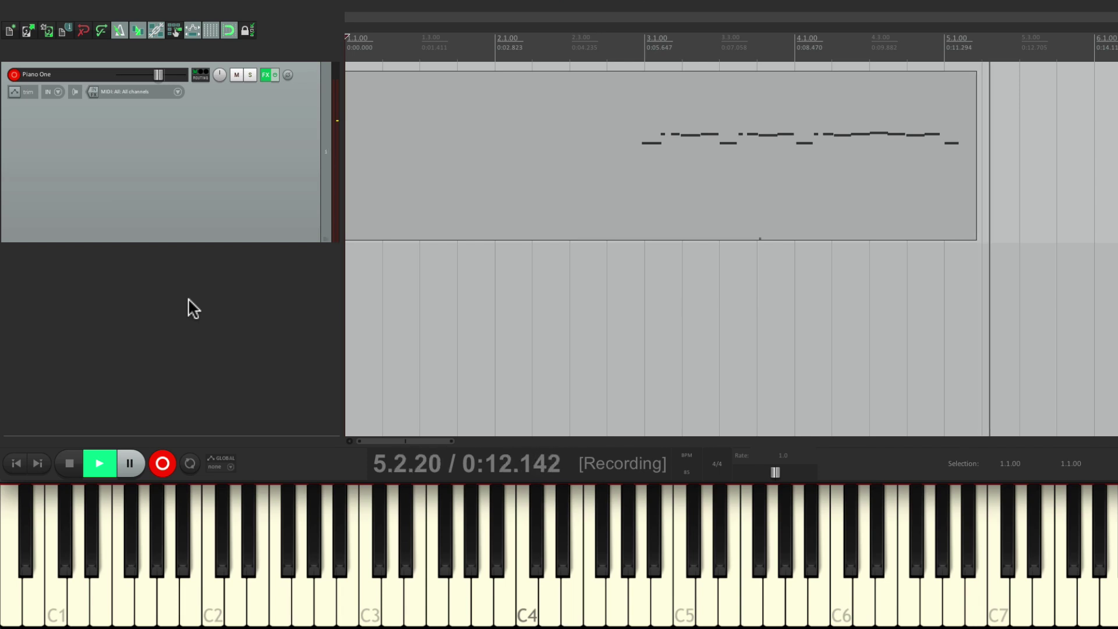
pyautogui.press('space')
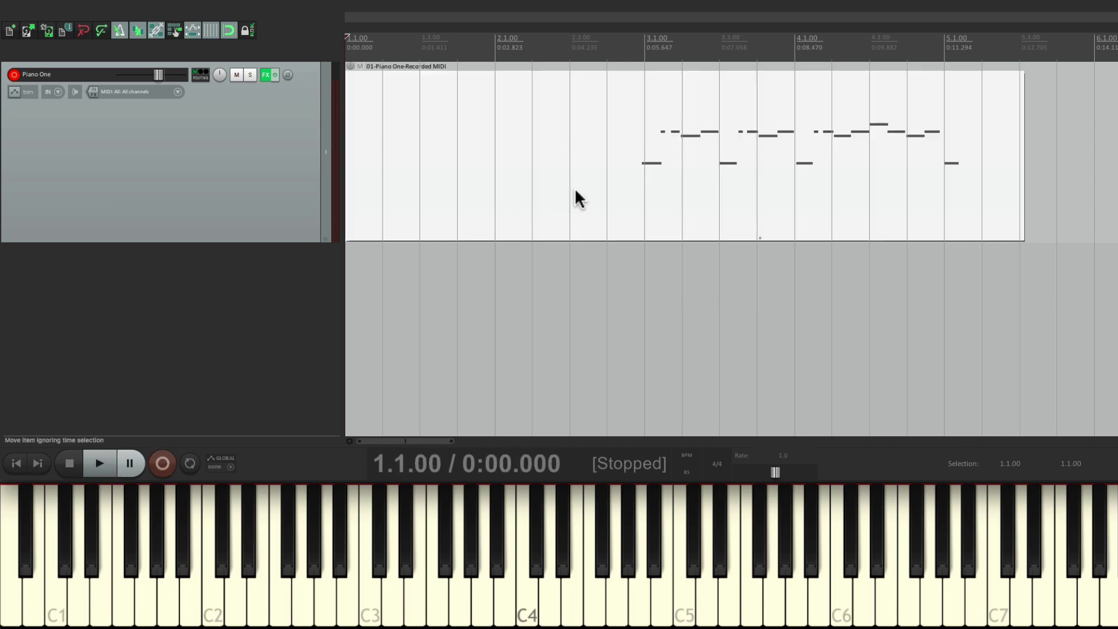
# Step: Open the recorded MIDI item in the MIDI editor and zoom in on its notes
pyautogui.doubleClick(656, 157)
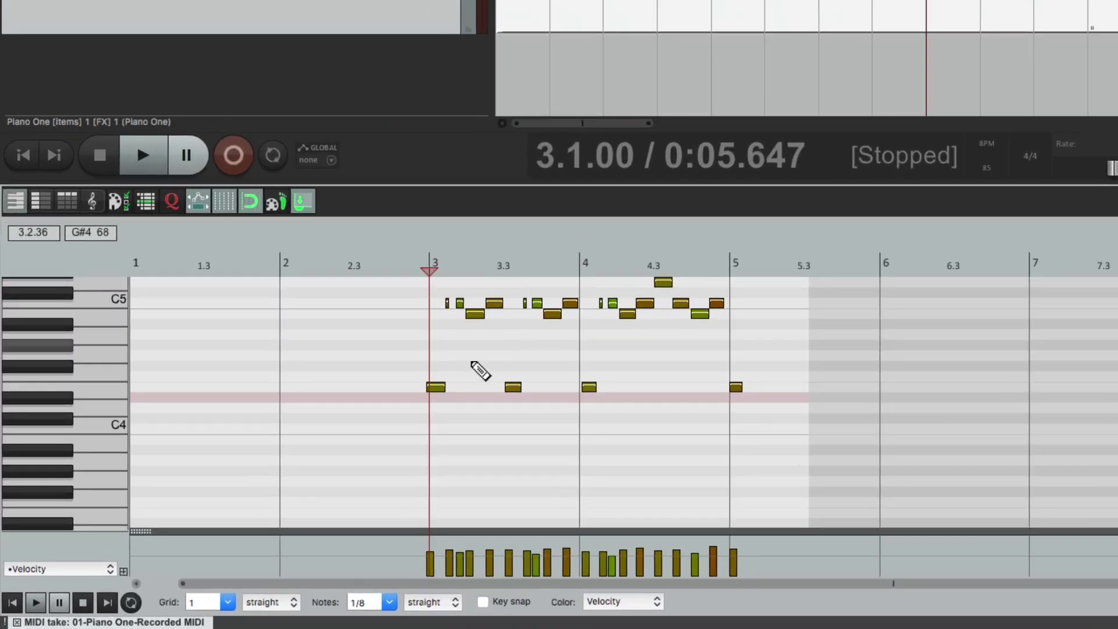
pyautogui.scroll(3, 442, 383)
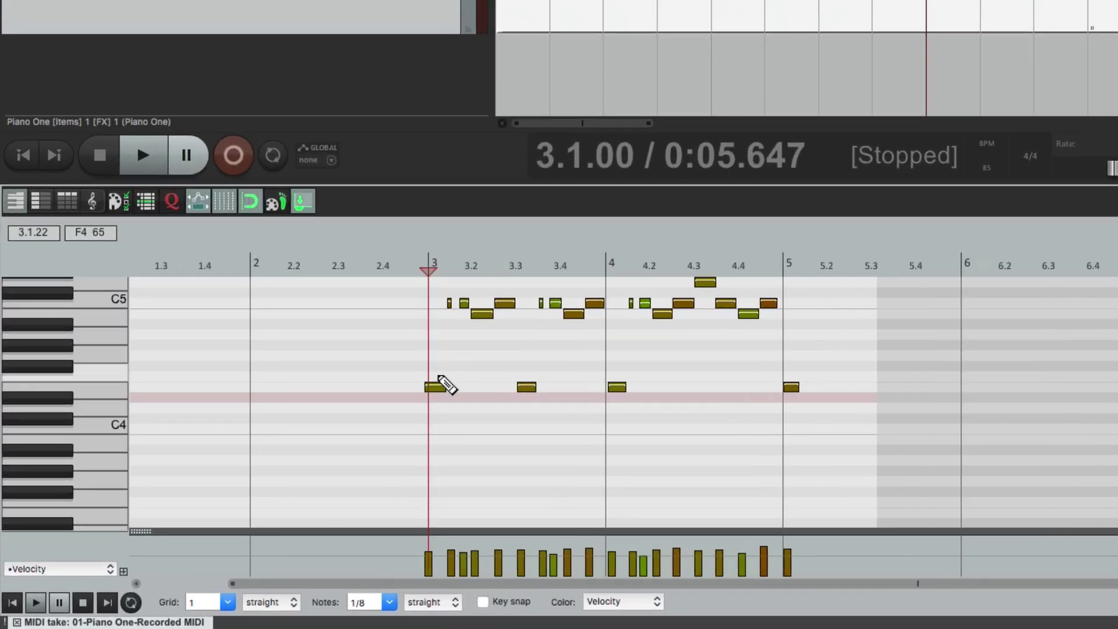
pyautogui.scroll(1, 445, 384)
pyautogui.scroll(2, 428, 394)
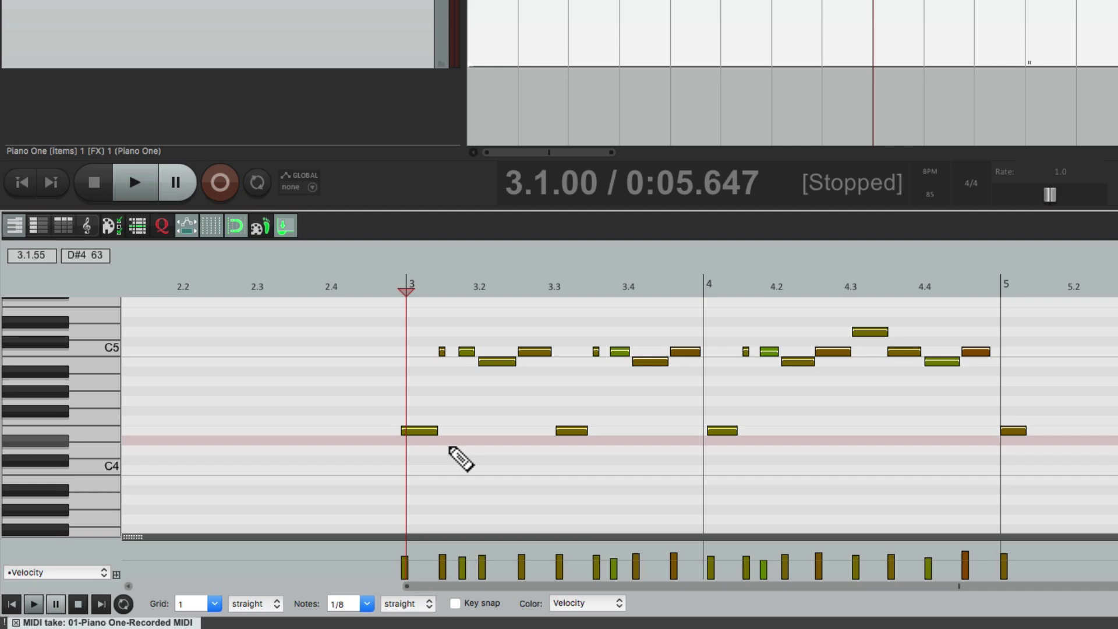
pyautogui.scroll(3, 460, 459)
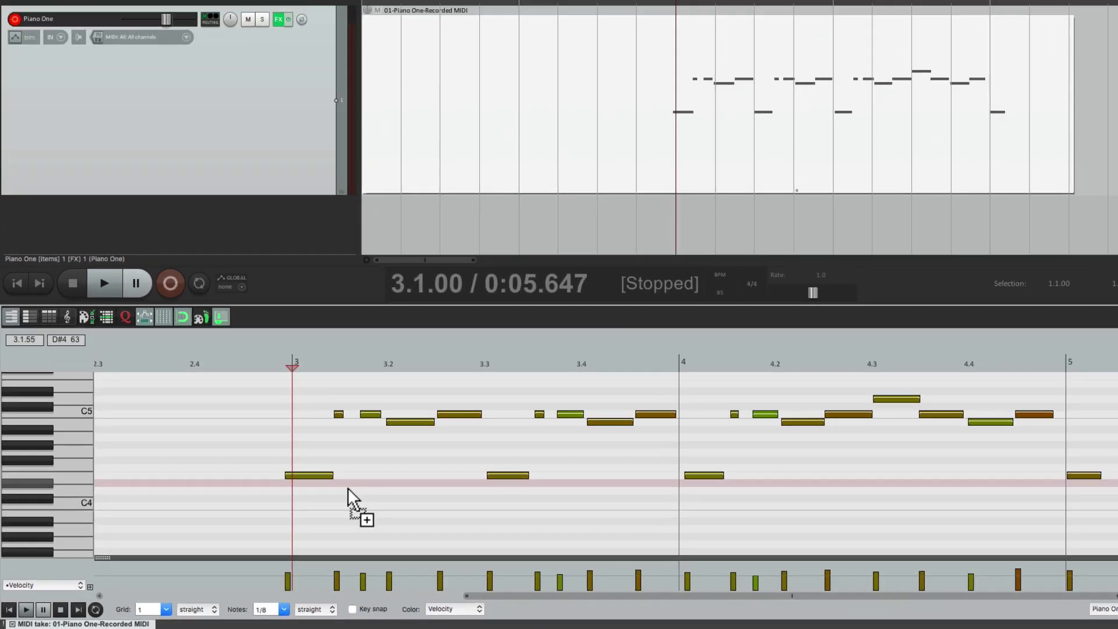
pyautogui.scroll(3, 348, 491)
pyautogui.scroll(3, 348, 489)
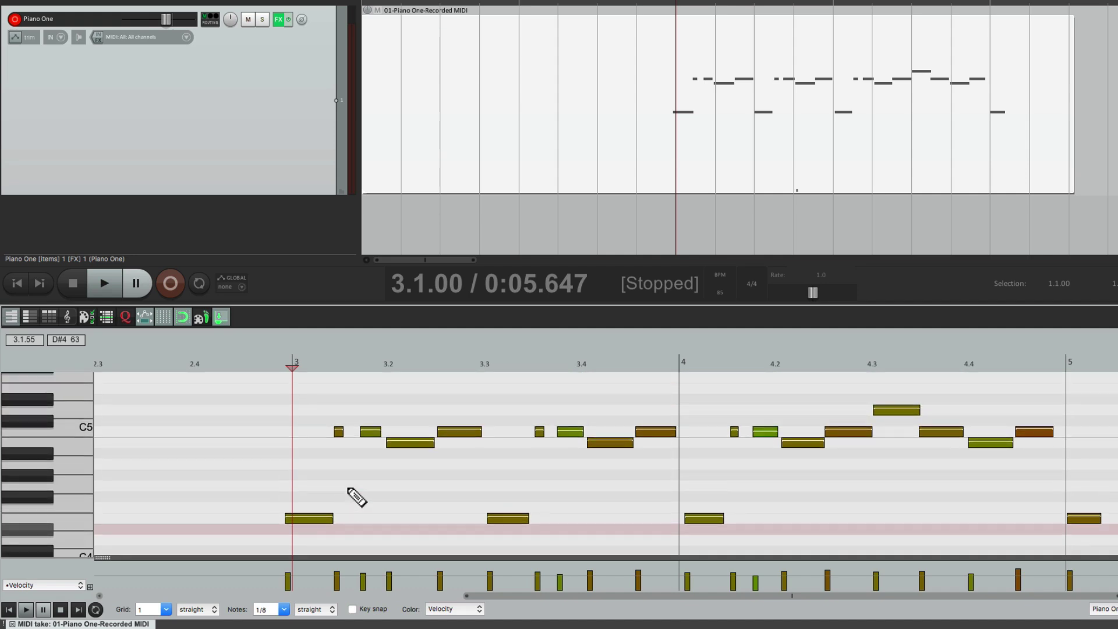
pyautogui.scroll(-3, 348, 488)
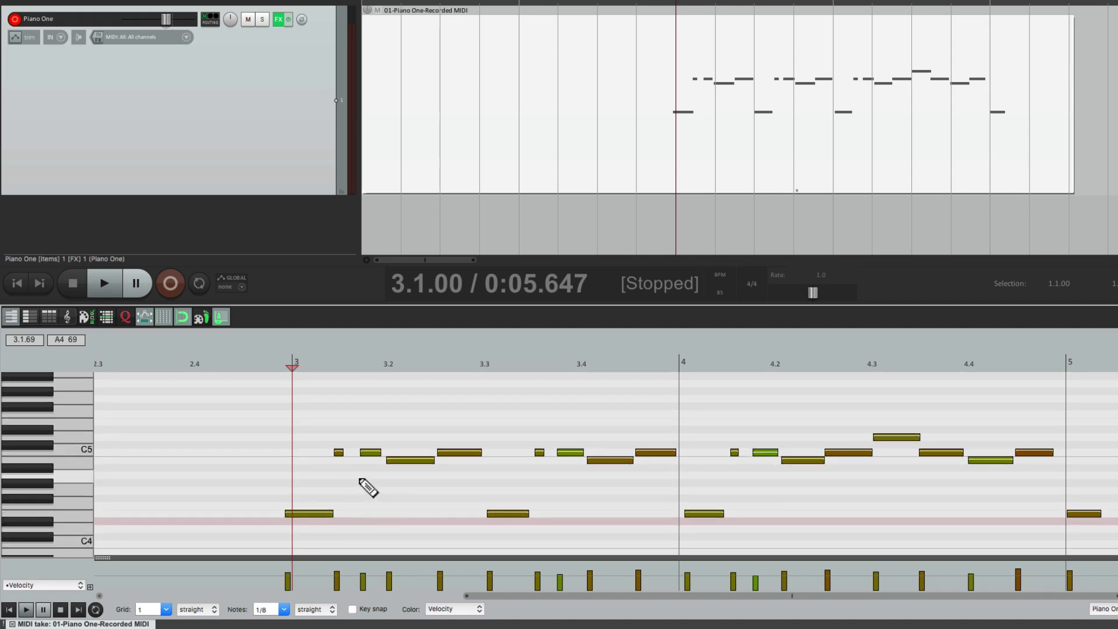
pyautogui.scroll(-1, 362, 485)
# Step: Play the melody from just before bar 3, then delete the stray low note at bar 5
pyautogui.click(271, 362)
pyautogui.press('space')
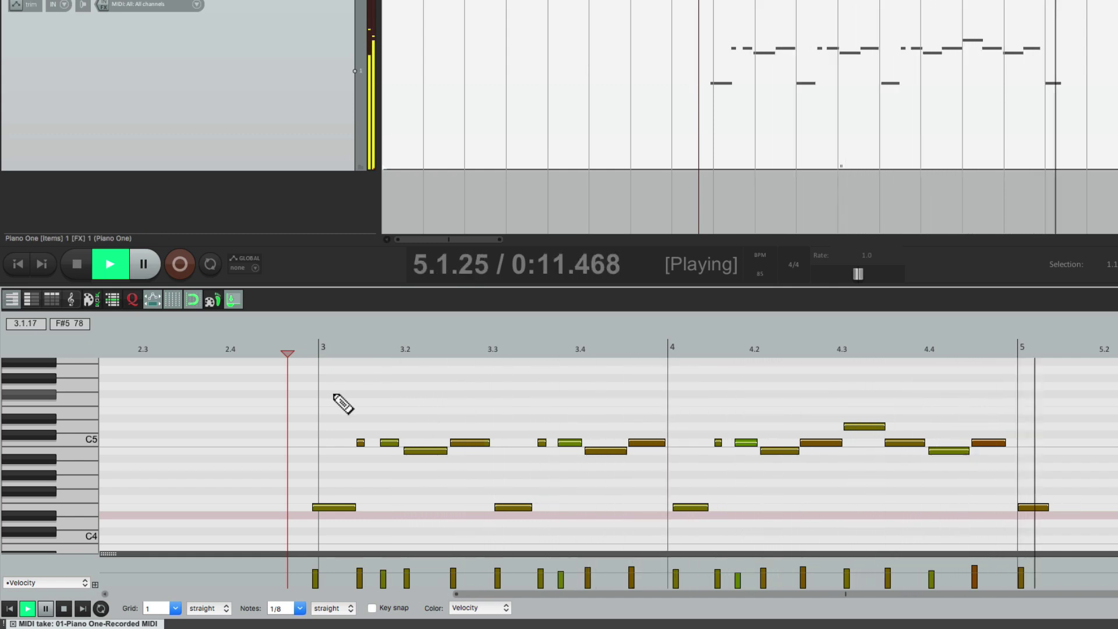
pyautogui.press('space')
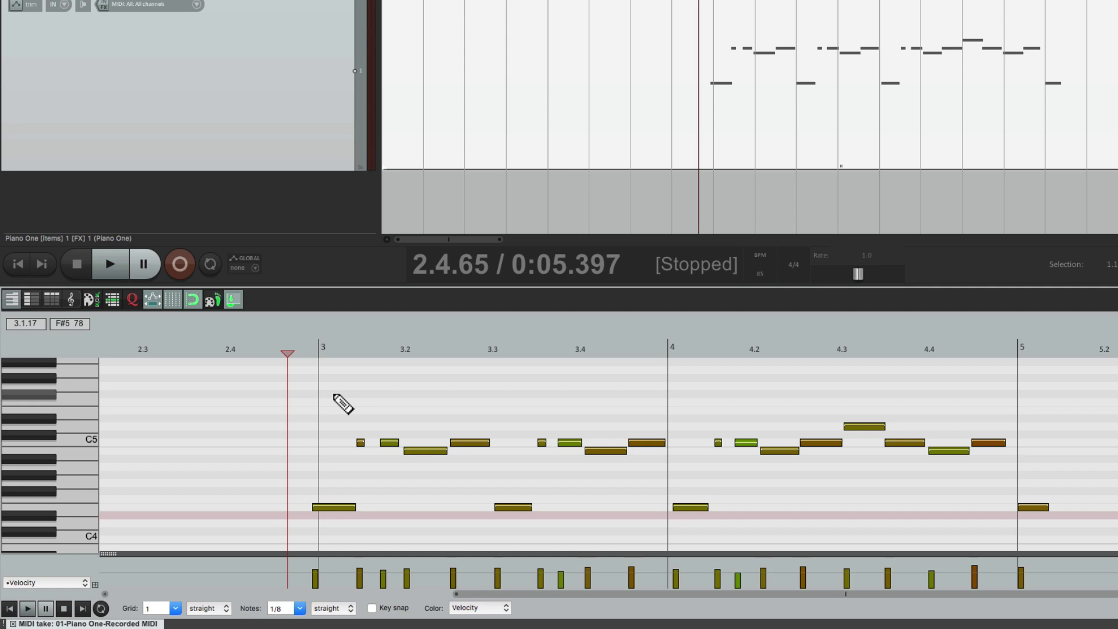
pyautogui.click(1033, 505)
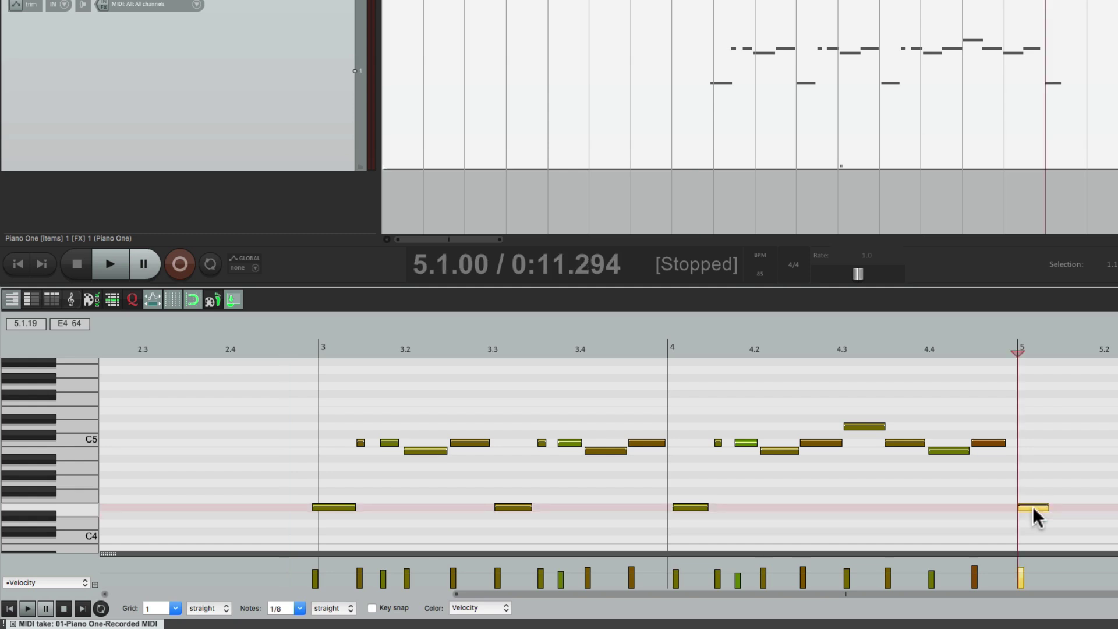
pyautogui.press('Delete')
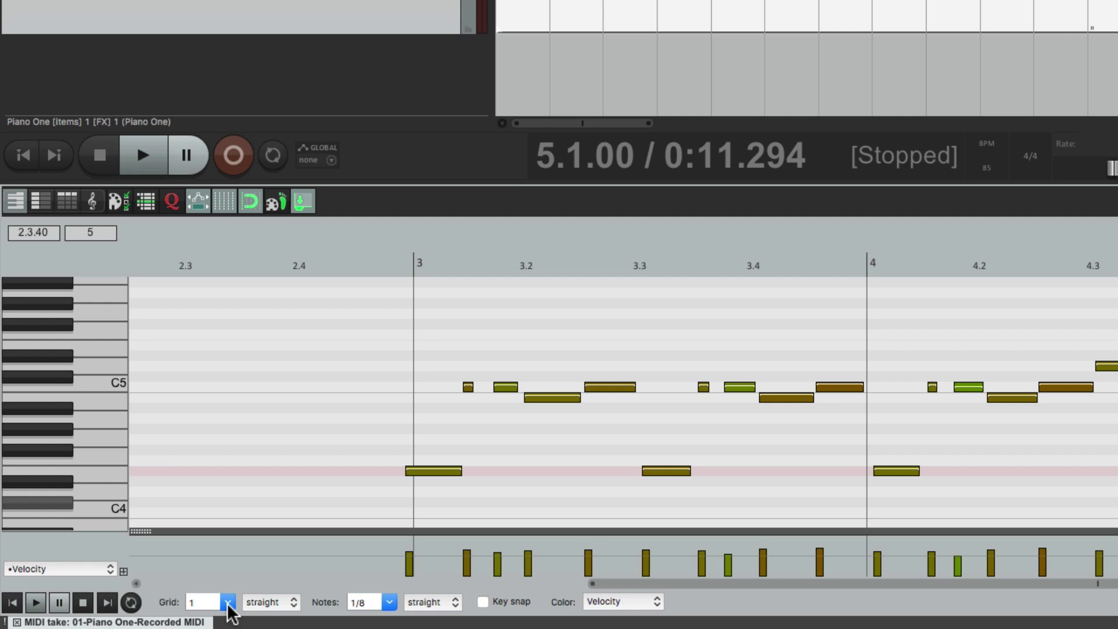
# Step: Choose 1/16 in the Grid dropdown and open Quantize Events for the melody notes
pyautogui.click(228, 603)
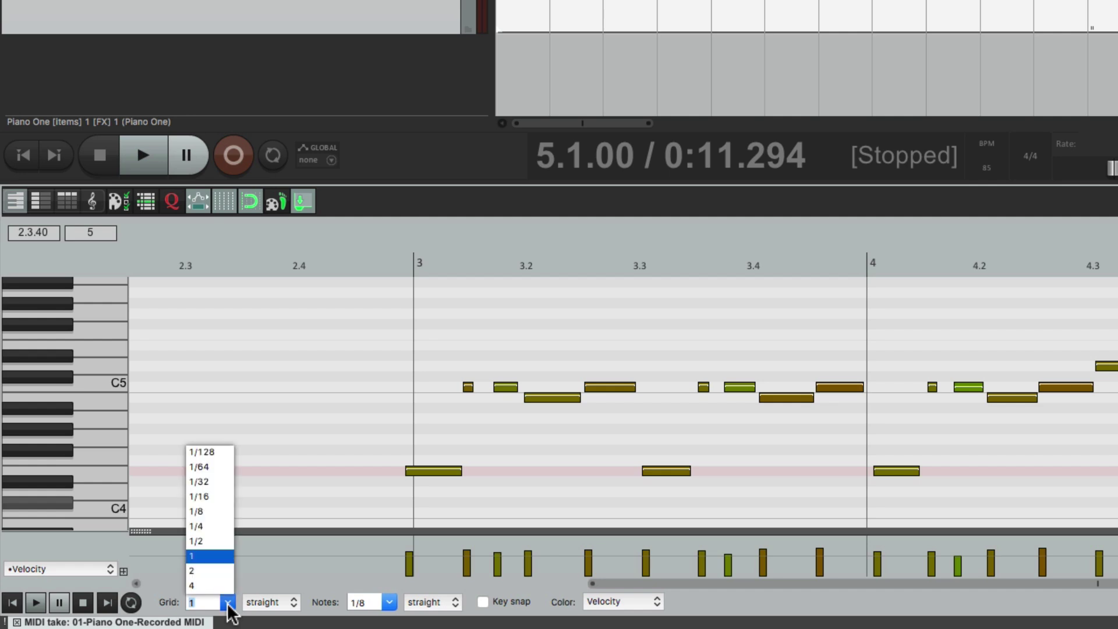
pyautogui.click(216, 498)
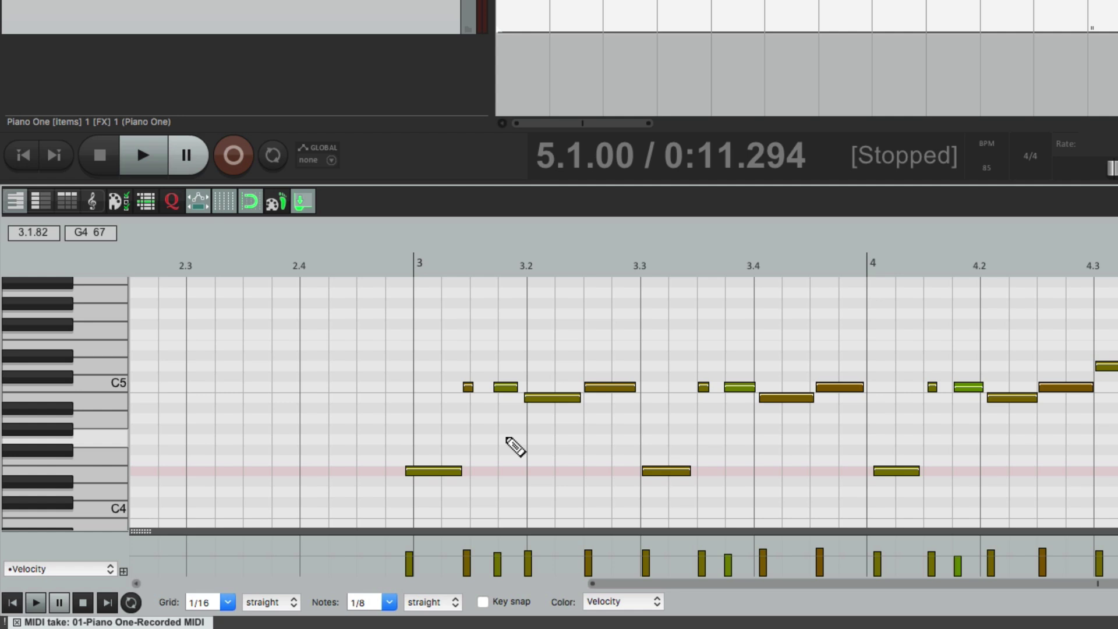
pyautogui.click(173, 203)
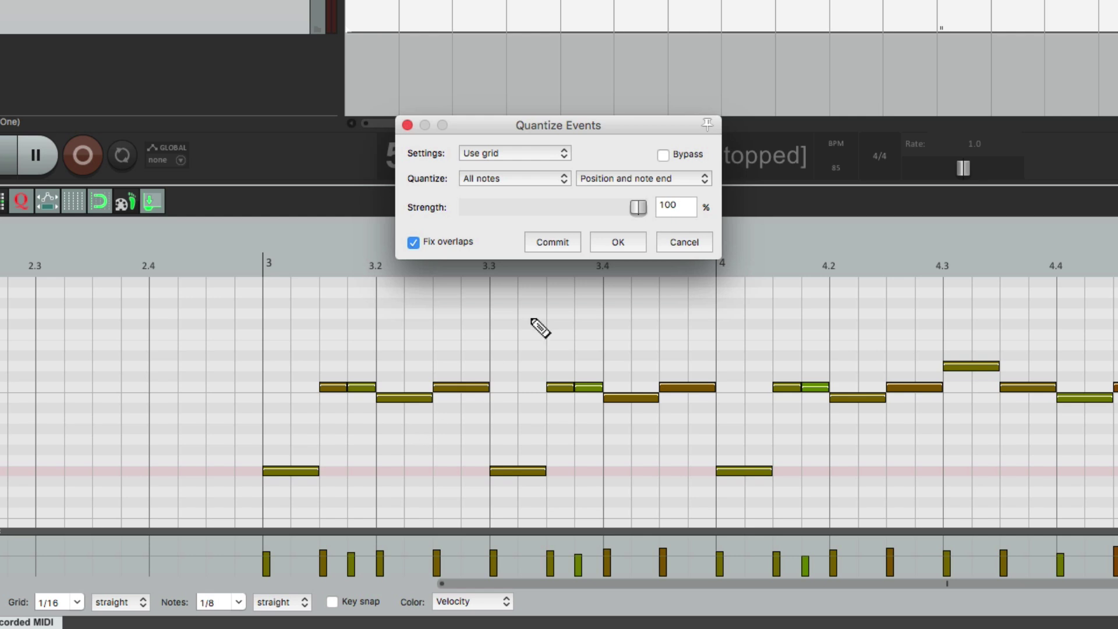
# Step: Compare quantized and original timing with Bypass, then apply the 1/16 quantize
pyautogui.click(663, 154)
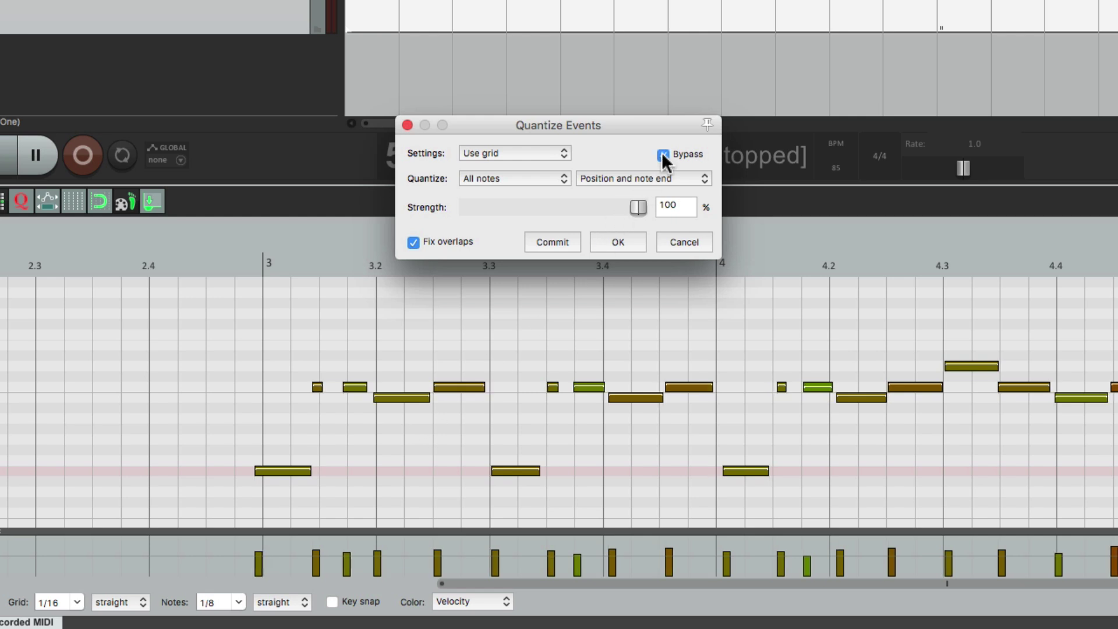
pyautogui.click(663, 155)
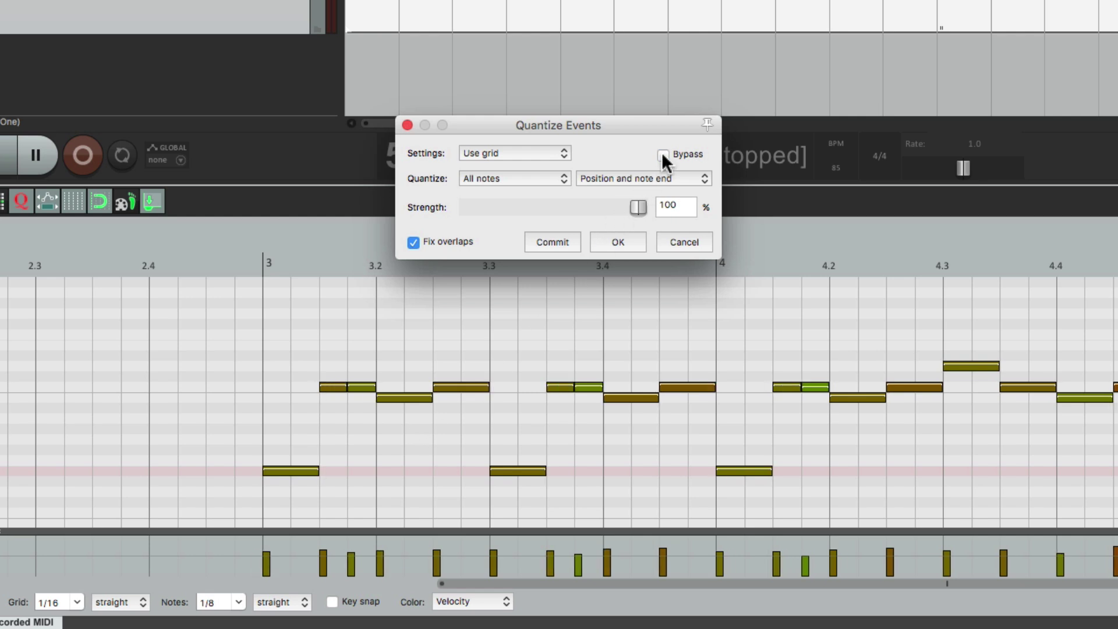
pyautogui.click(629, 239)
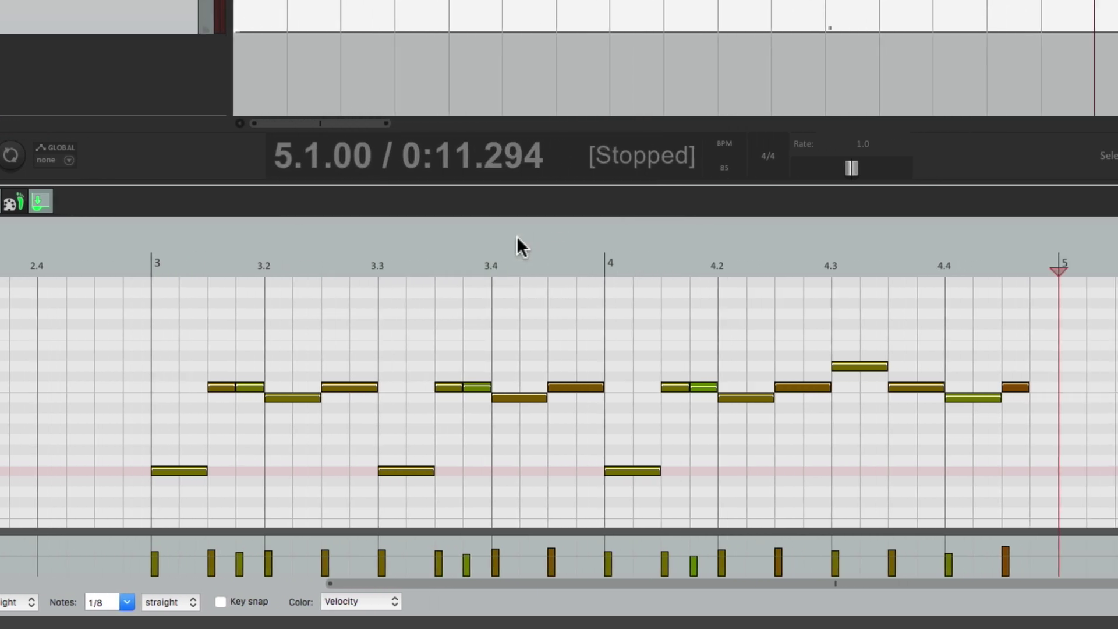
# Step: Play the quantized melody from bar 3, then stop
pyautogui.click(135, 261)
pyautogui.press('space')
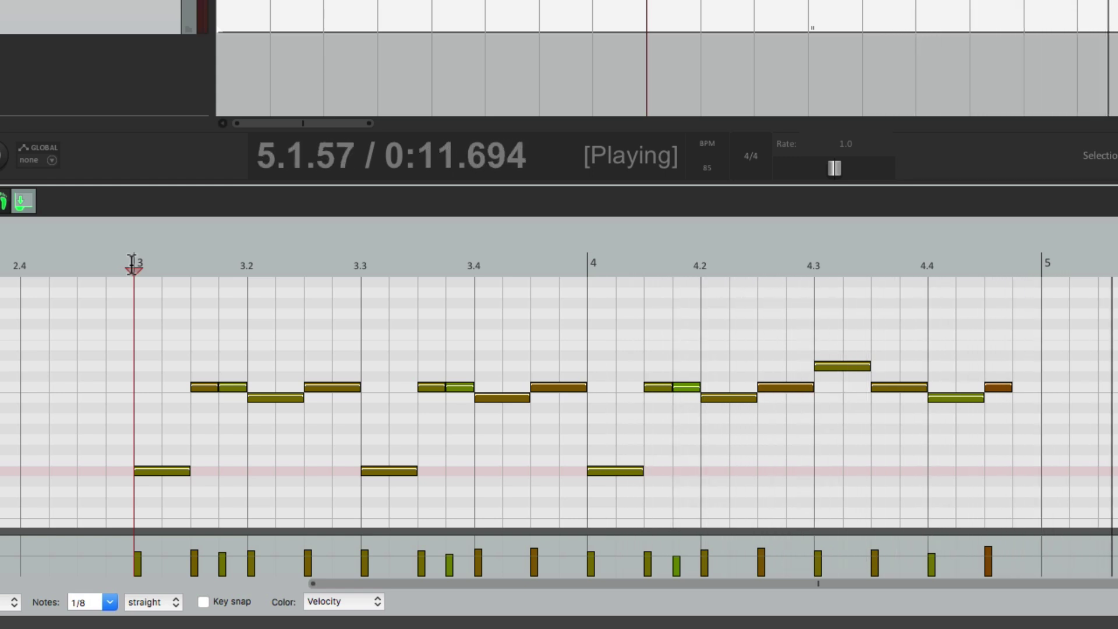
pyautogui.press('space')
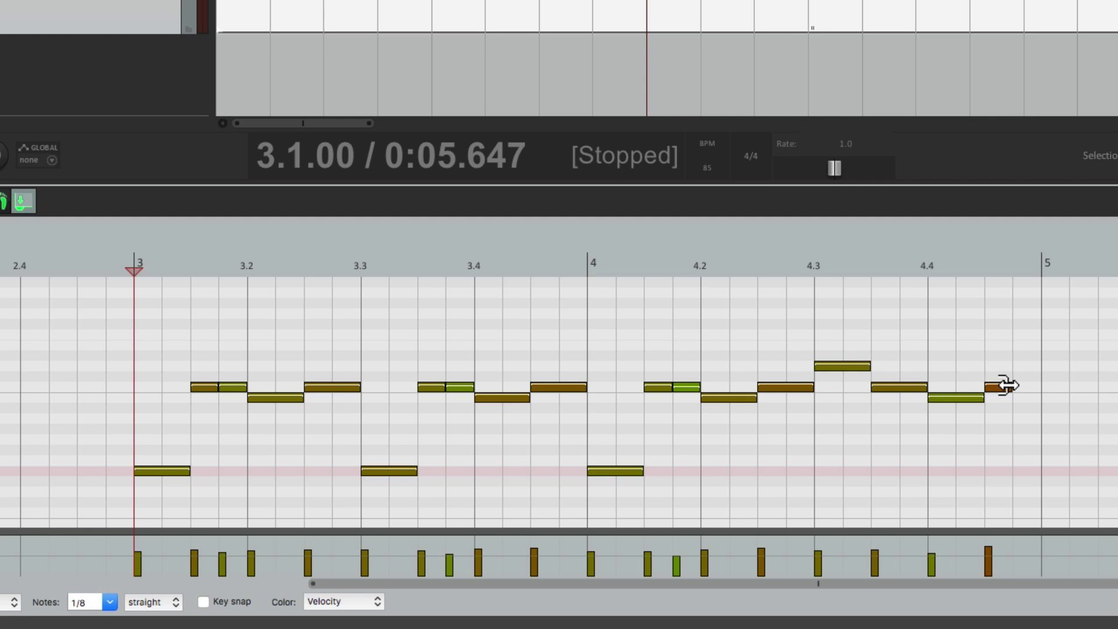
# Step: Resize the final melody note to end exactly at bar 5, with snap to grid back on
pyautogui.moveTo(1007, 386); pyautogui.dragTo(1042, 392)
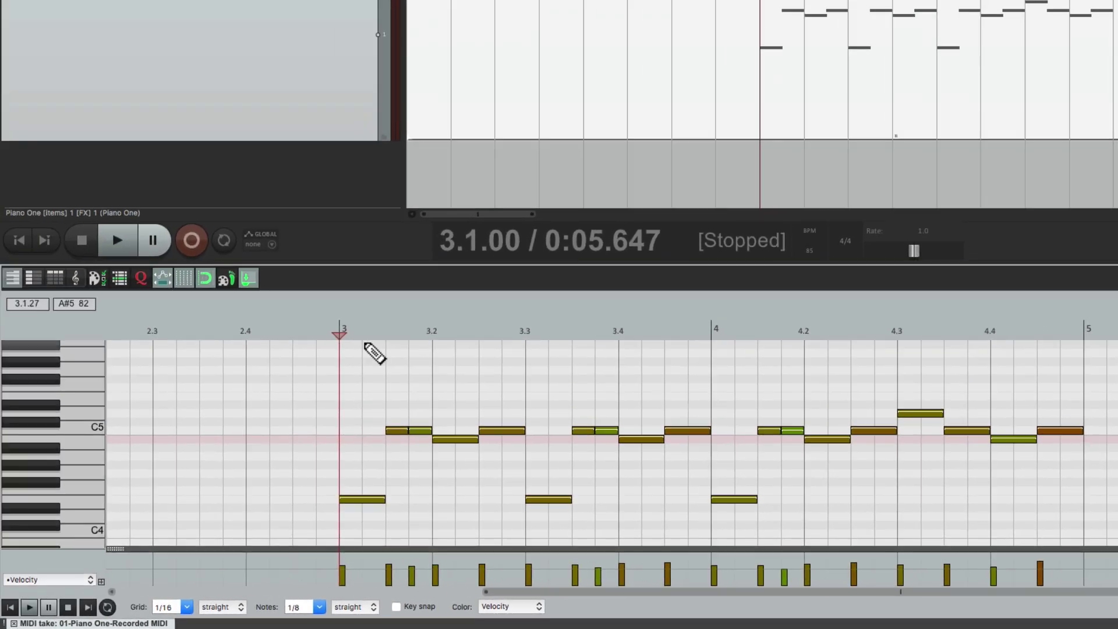
pyautogui.click(207, 278)
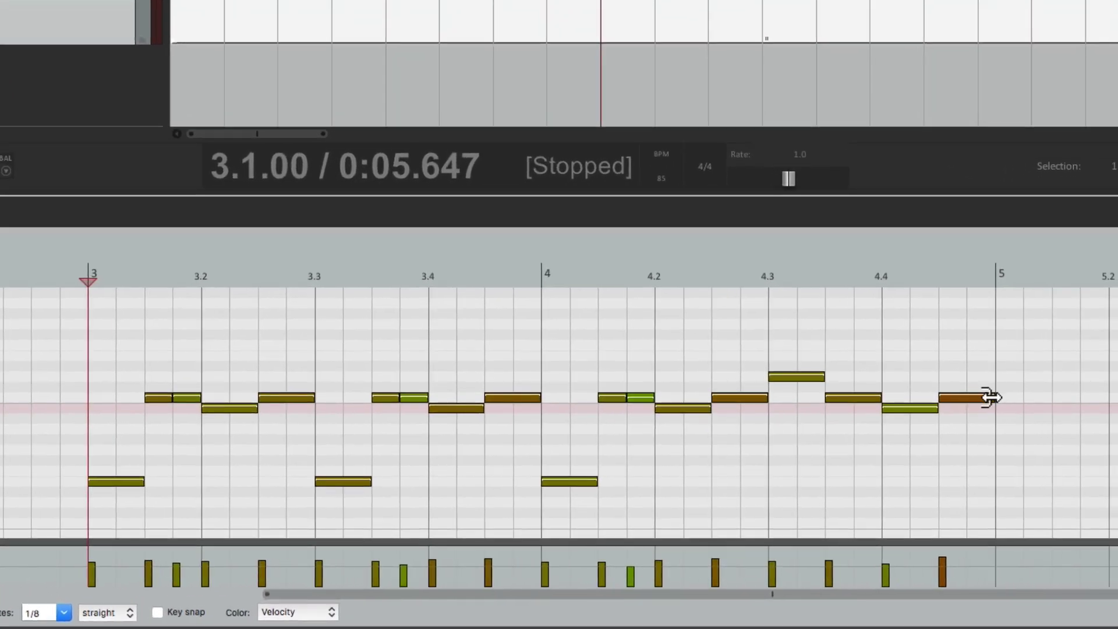
pyautogui.moveTo(1081, 430); pyautogui.dragTo(1063, 431)
pyautogui.moveTo(994, 411)
pyautogui.mouseDown()
pyautogui.moveTo(935, 414)
pyautogui.moveTo(1020, 414)
pyautogui.moveTo(976, 417)
pyautogui.mouseUp()
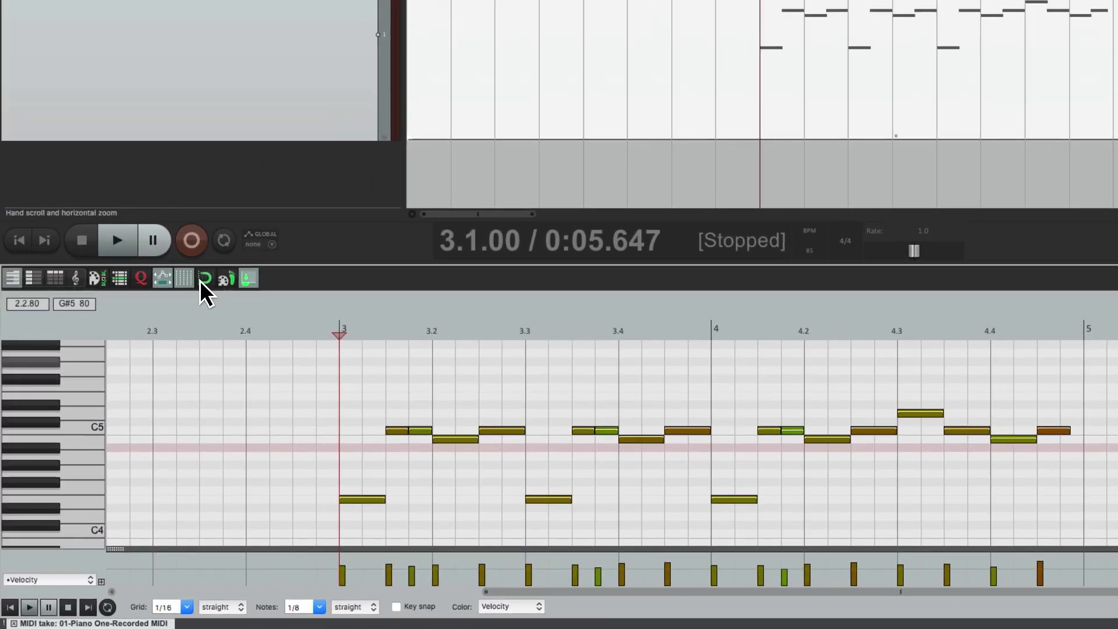
pyautogui.click(202, 279)
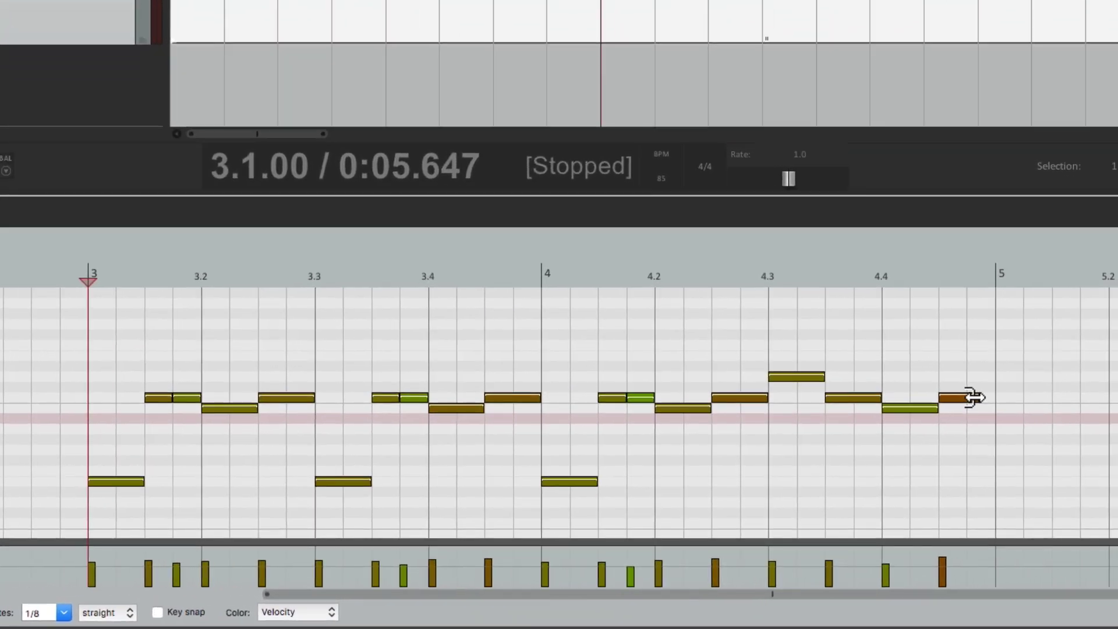
pyautogui.moveTo(974, 398); pyautogui.dragTo(988, 398)
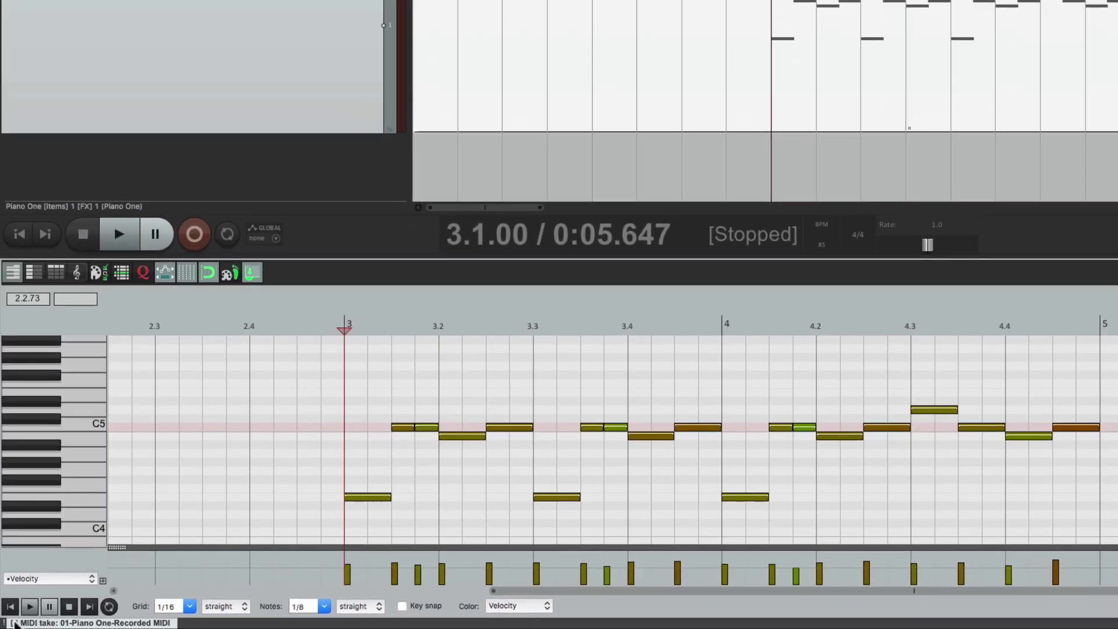
# Step: Close the MIDI editor and trim the melody item to run from 3.1.00 to 5.1.00
pyautogui.press('Escape')
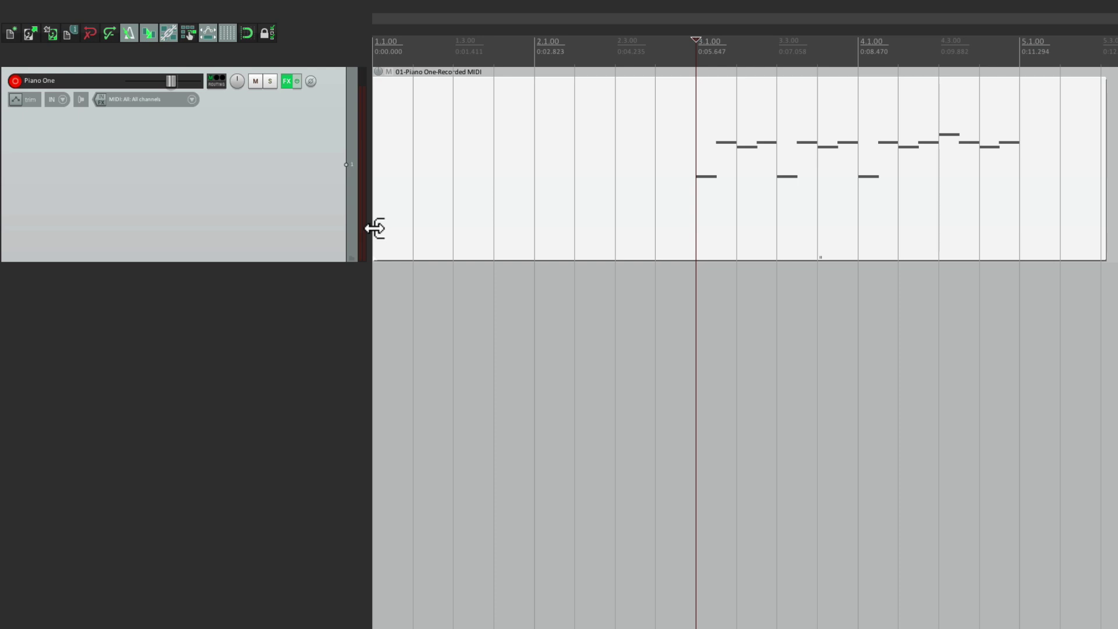
pyautogui.moveTo(376, 229); pyautogui.dragTo(689, 219)
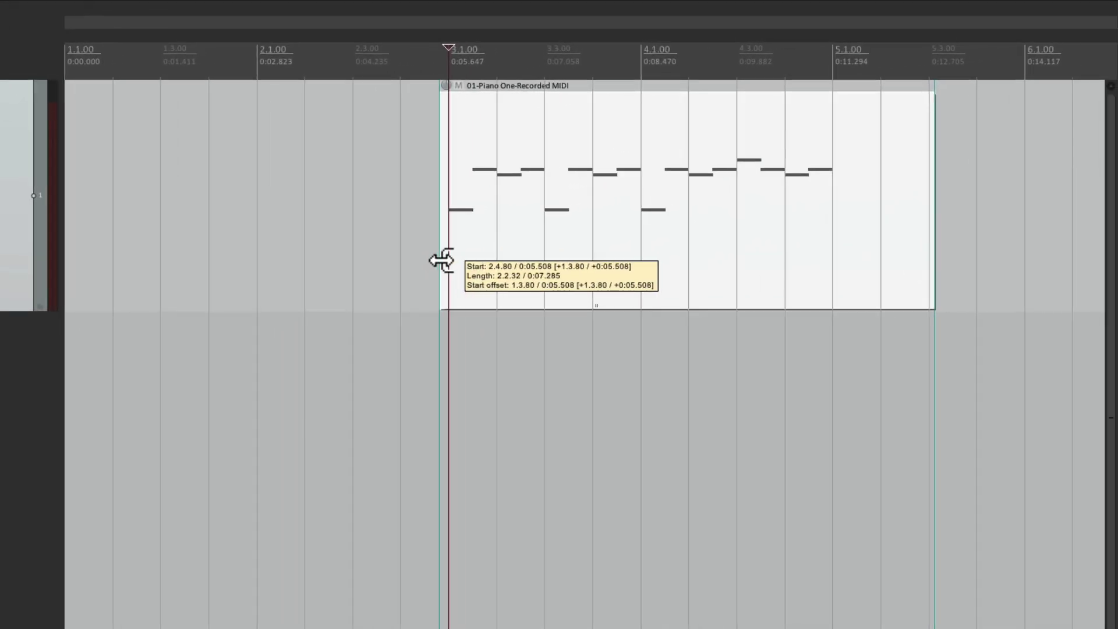
pyautogui.moveTo(441, 260)
pyautogui.mouseDown()
pyautogui.moveTo(382, 262)
pyautogui.moveTo(440, 264)
pyautogui.mouseUp()
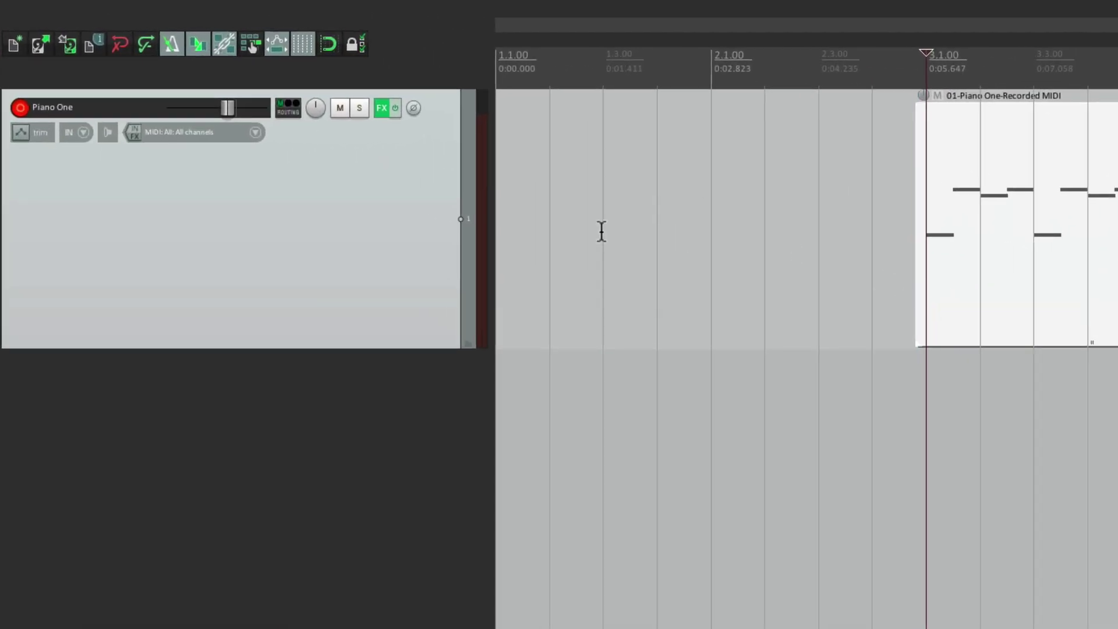
pyautogui.click(327, 47)
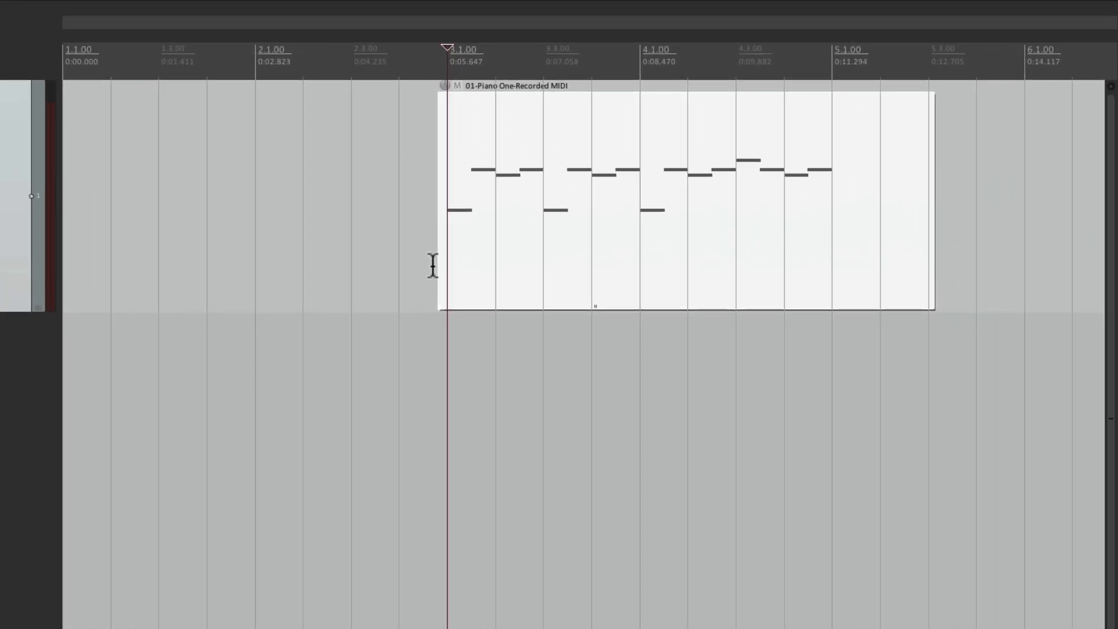
pyautogui.moveTo(519, 251)
pyautogui.mouseDown()
pyautogui.moveTo(472, 251)
pyautogui.moveTo(536, 252)
pyautogui.mouseUp()
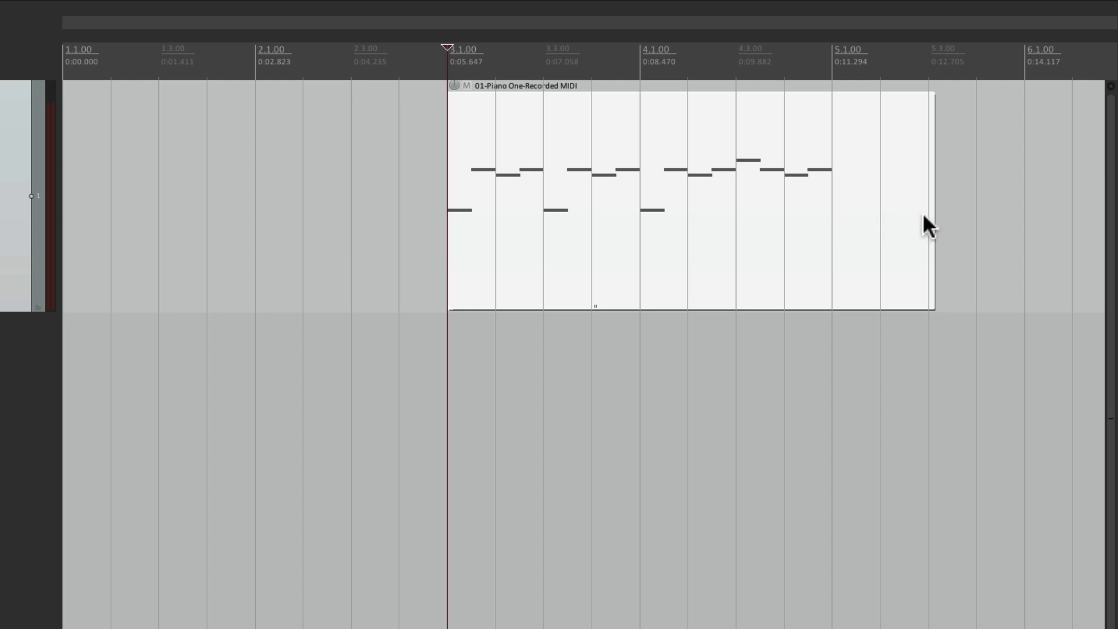
pyautogui.moveTo(931, 215); pyautogui.dragTo(809, 221)
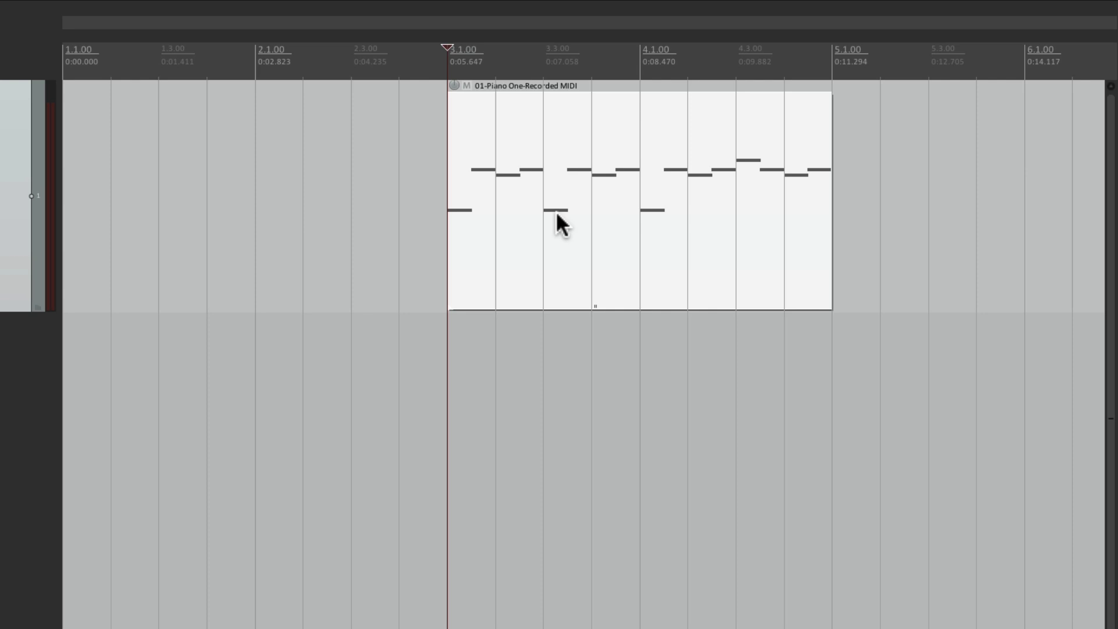
# Step: Play back the trimmed melody item, then stop
pyautogui.press('space')
pyautogui.hscroll(3, 392, 243)
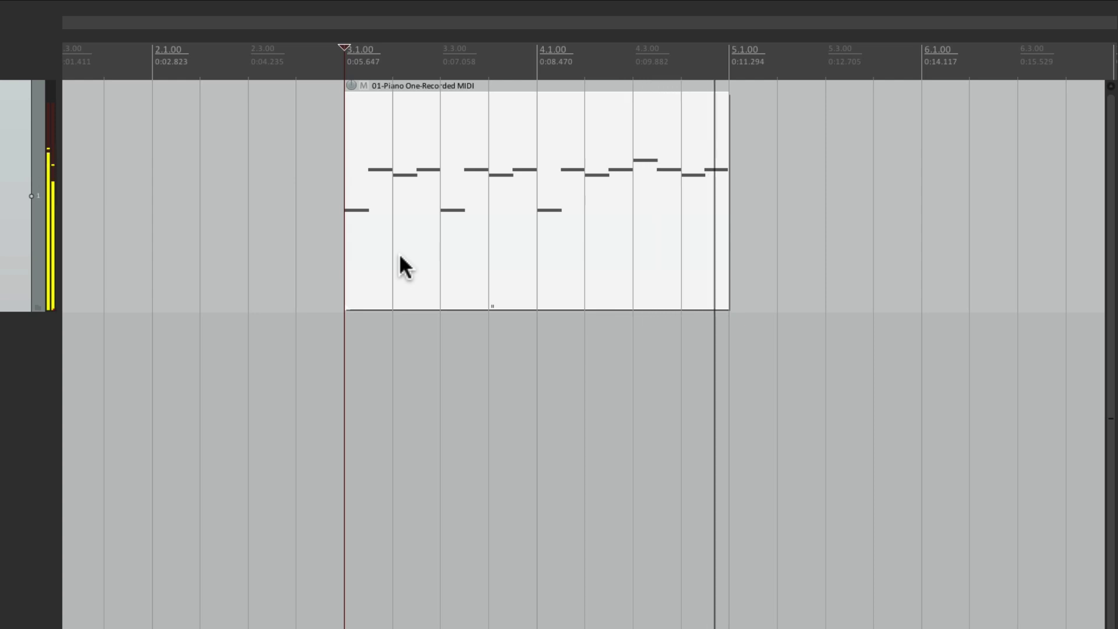
pyautogui.press('space')
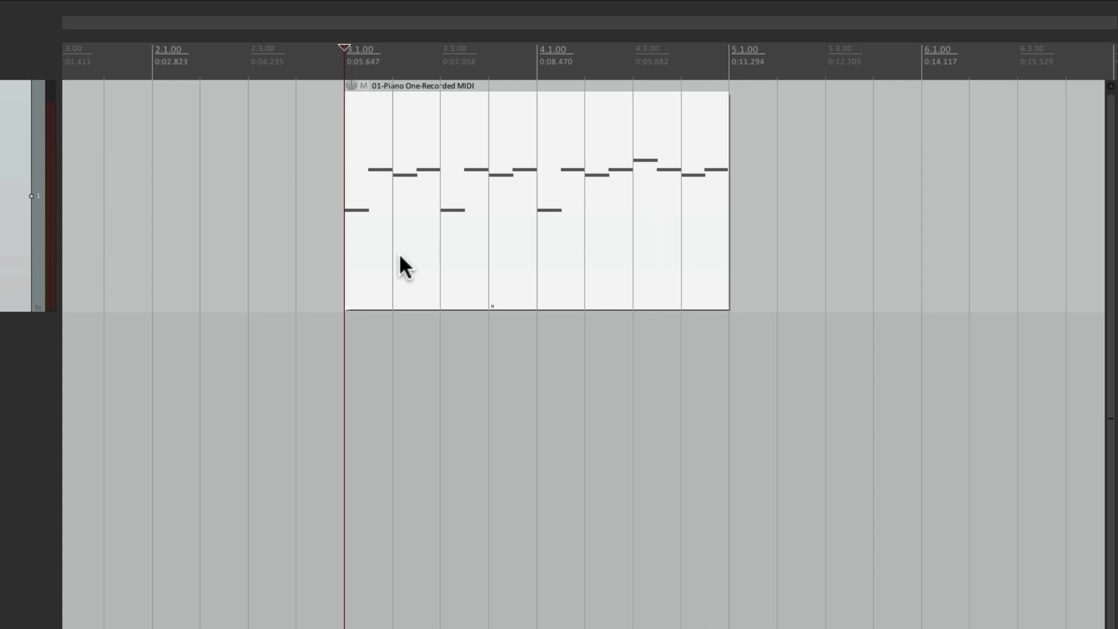
# Step: Glue the melody's MIDI item into a single item
pyautogui.rightClick(410, 208)
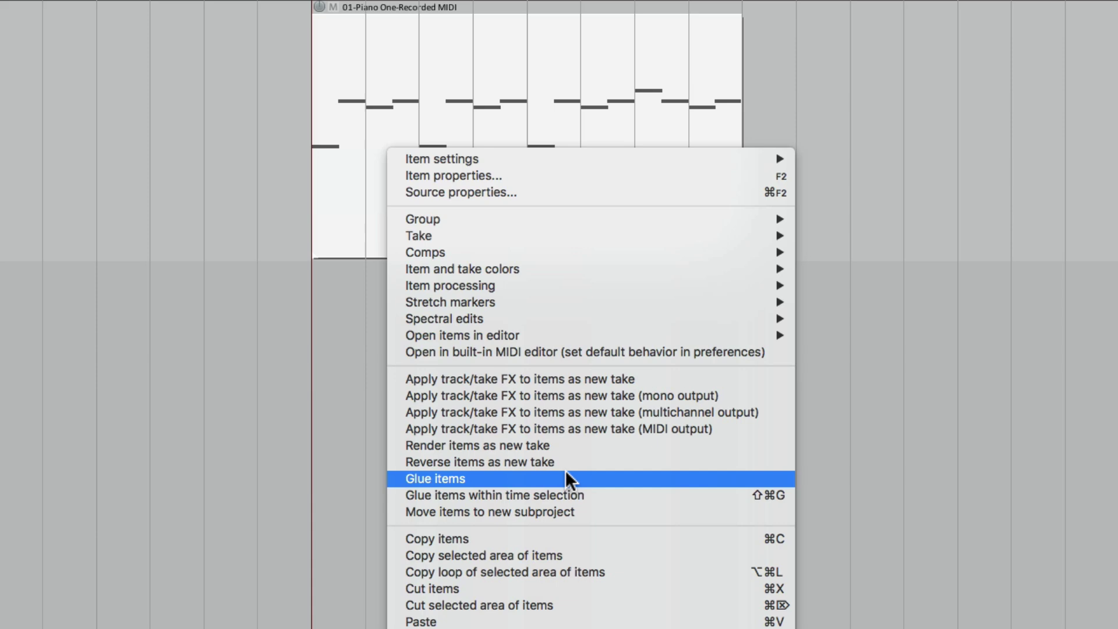
pyautogui.click(566, 478)
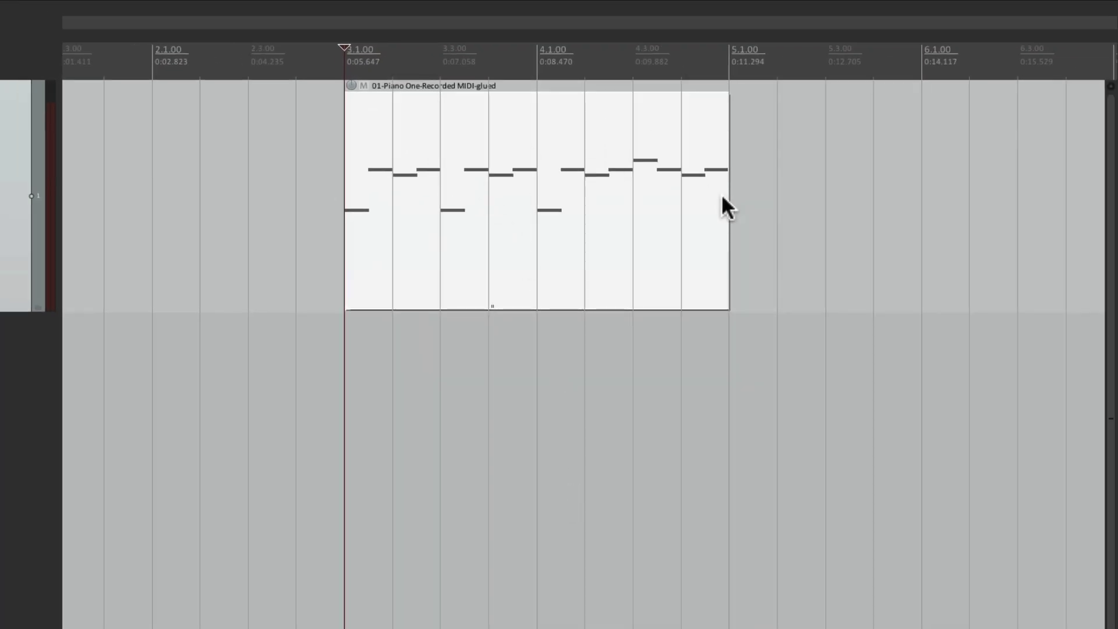
pyautogui.scroll(-2, 320, 539)
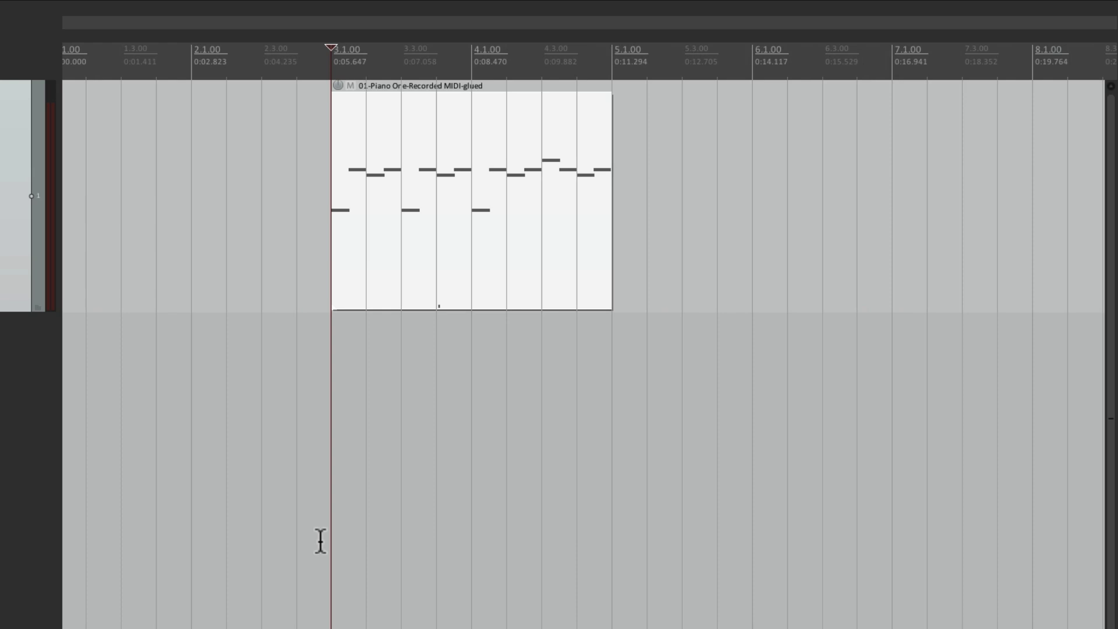
# Step: Loop the glued melody out to about bar 37 and play it back
pyautogui.moveTo(609, 223); pyautogui.dragTo(892, 221)
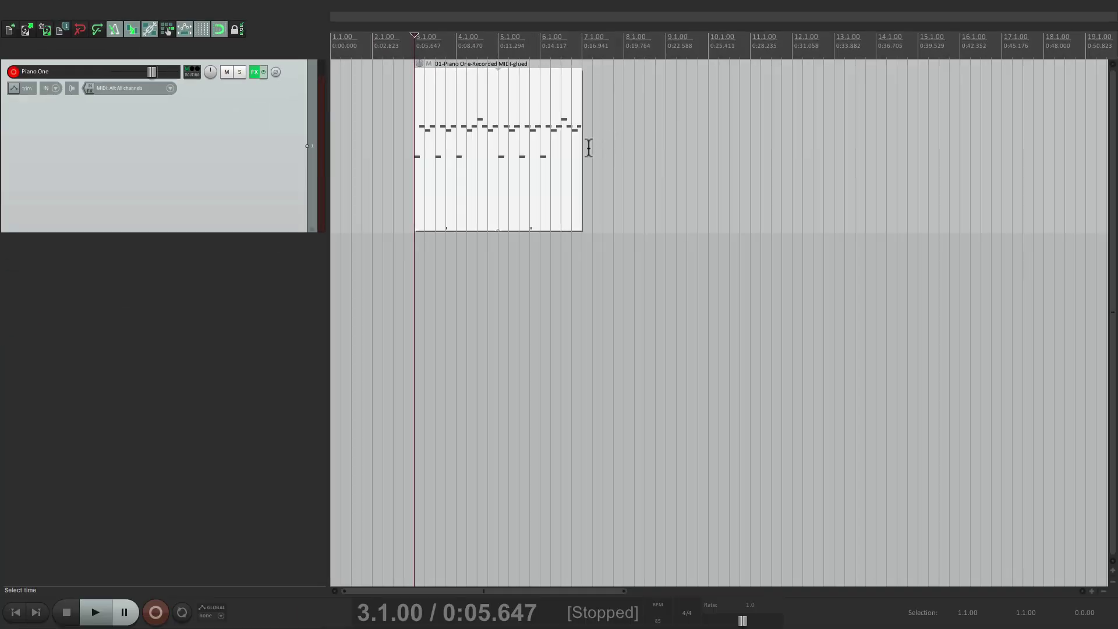
pyautogui.moveTo(589, 148); pyautogui.dragTo(885, 153)
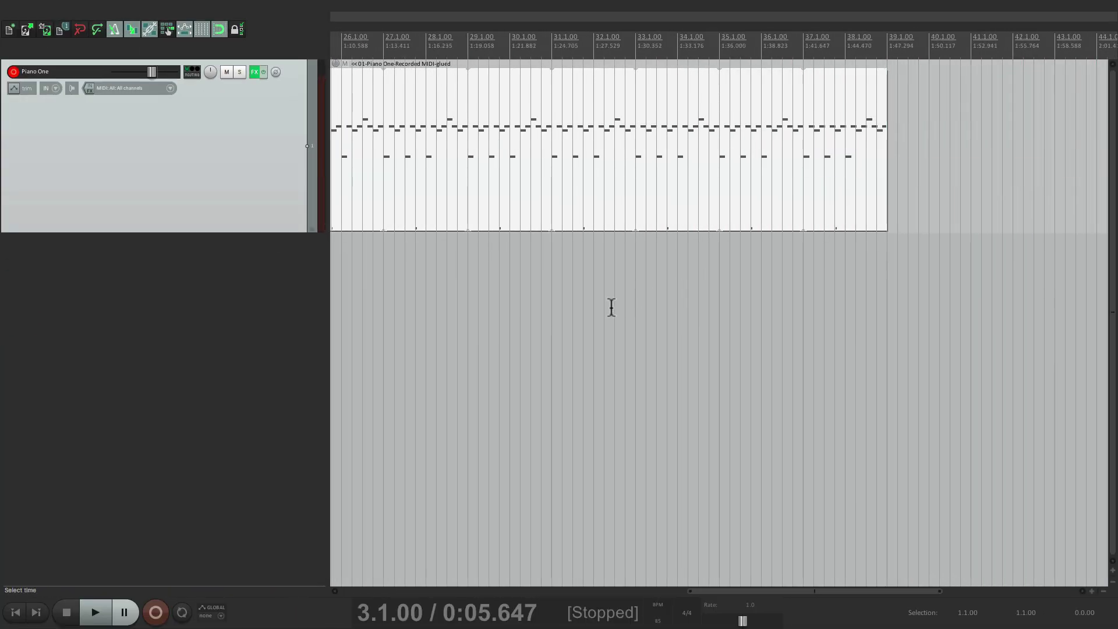
pyautogui.hotkey('ctrl', 'z')
pyautogui.scroll(3, 611, 307)
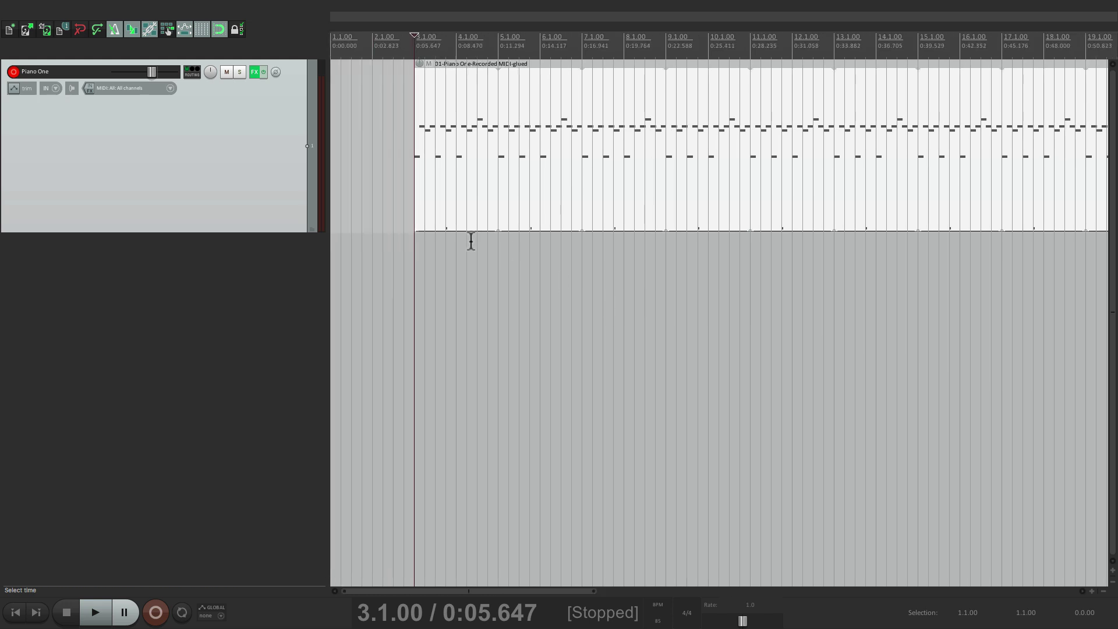
pyautogui.scroll(4, 452, 246)
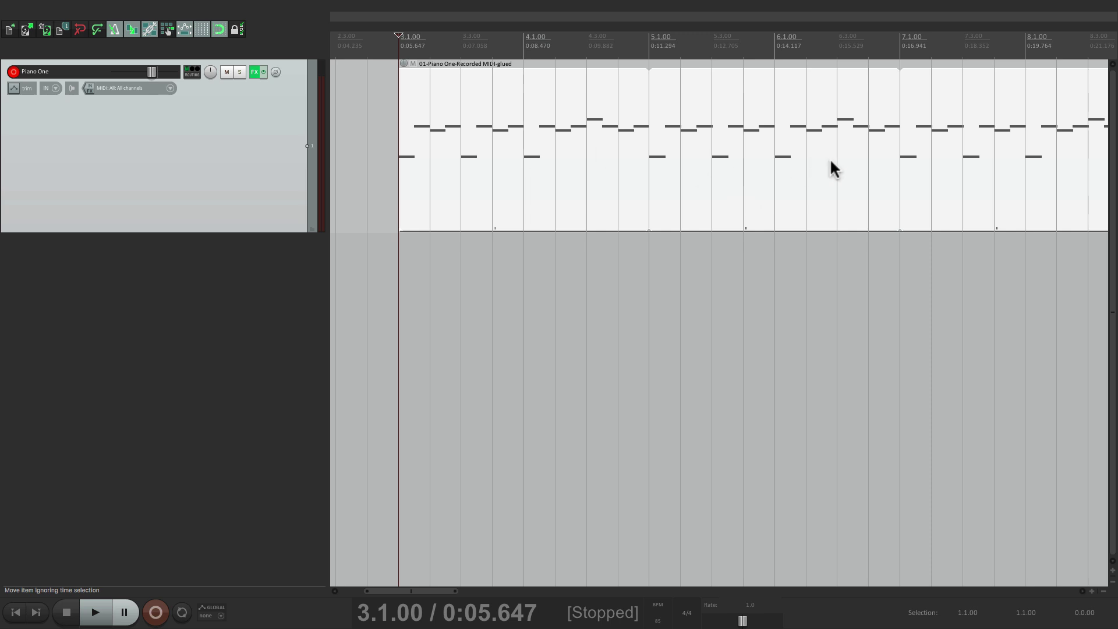
pyautogui.press('space')
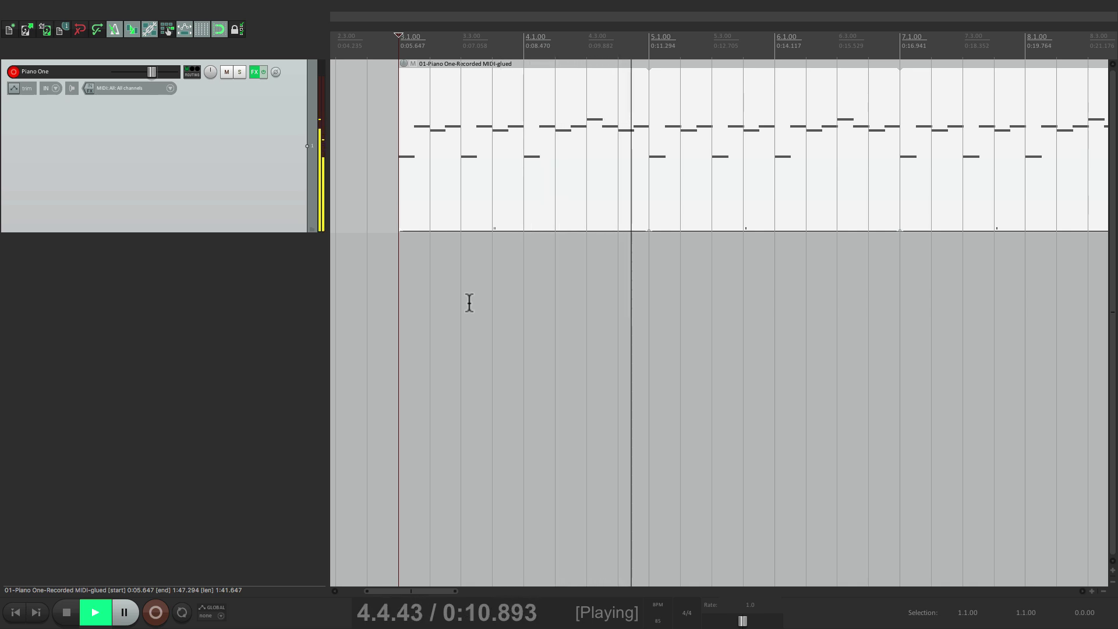
pyautogui.press('space')
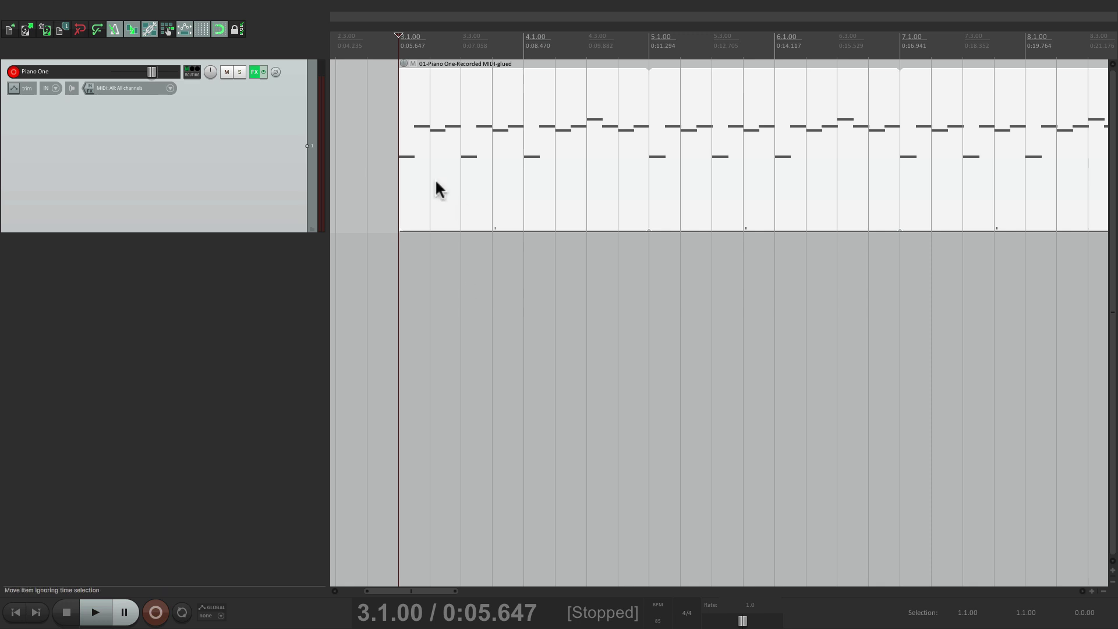
# Step: Duplicate the Piano One track and delete the MIDI item from the copy
pyautogui.rightClick(277, 166)
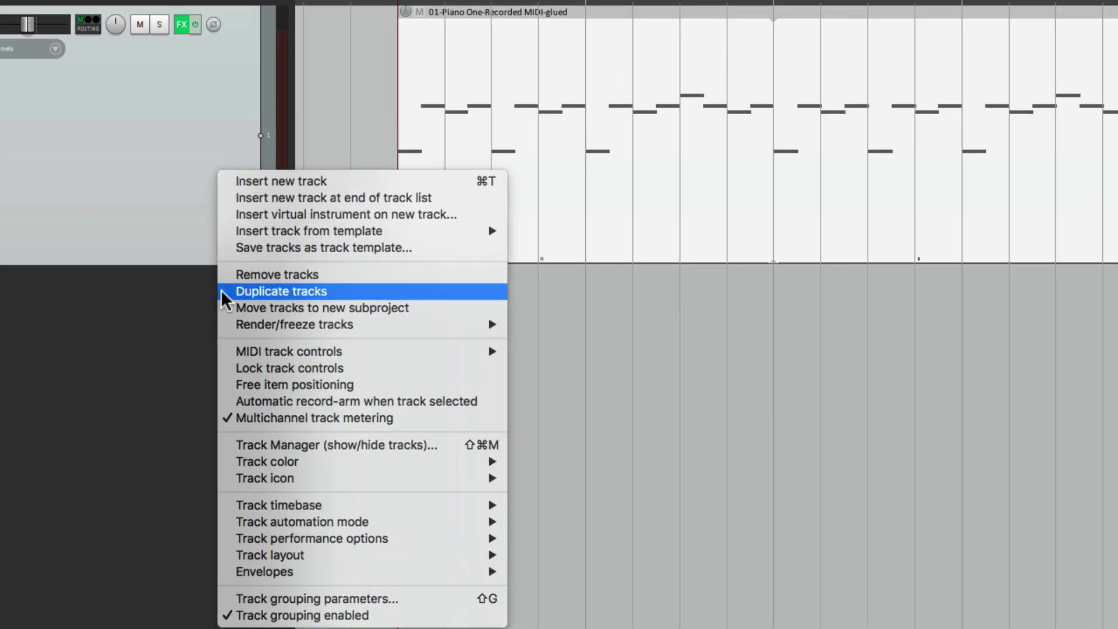
pyautogui.click(222, 291)
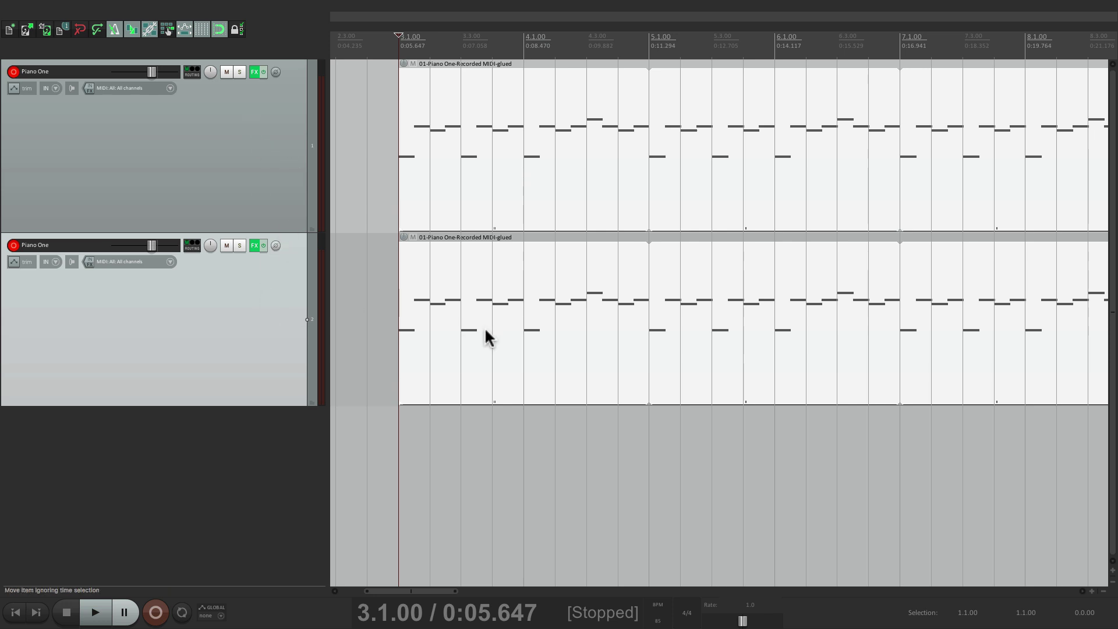
pyautogui.click(257, 309)
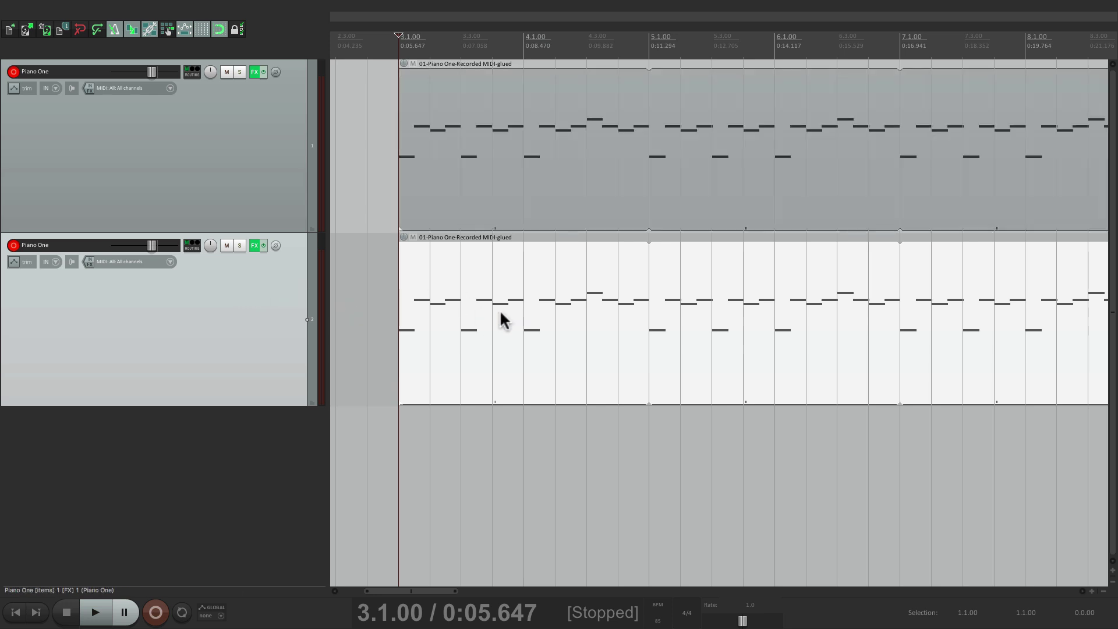
pyautogui.press('Delete')
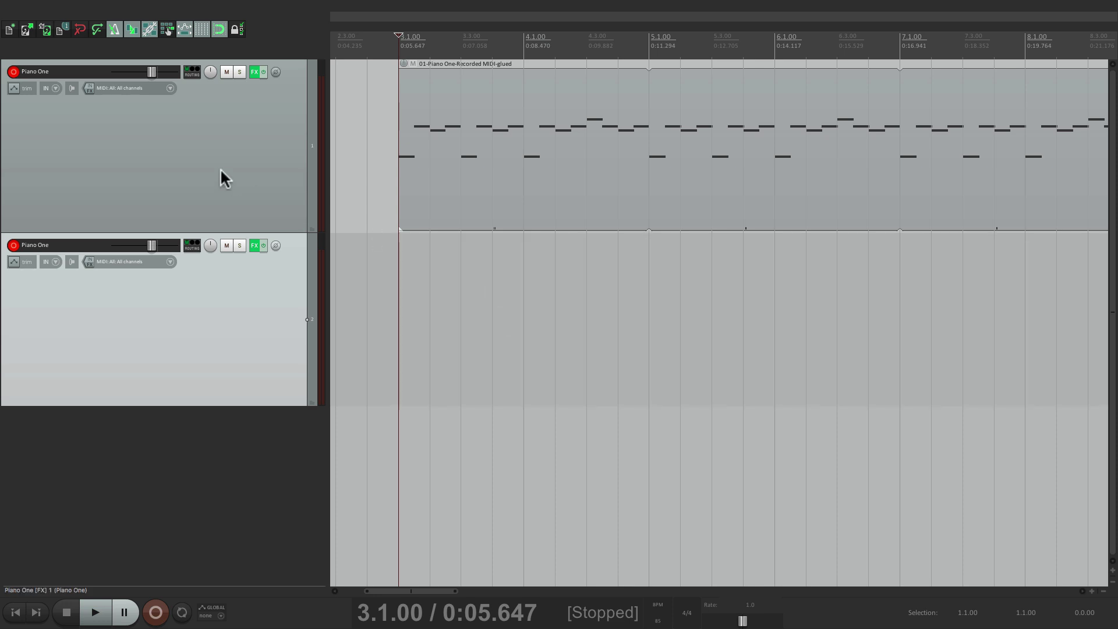
# Step: Disarm recording on the first track and rename it Piano Melody
pyautogui.click(13, 72)
pyautogui.hscroll(-3, 441, 284)
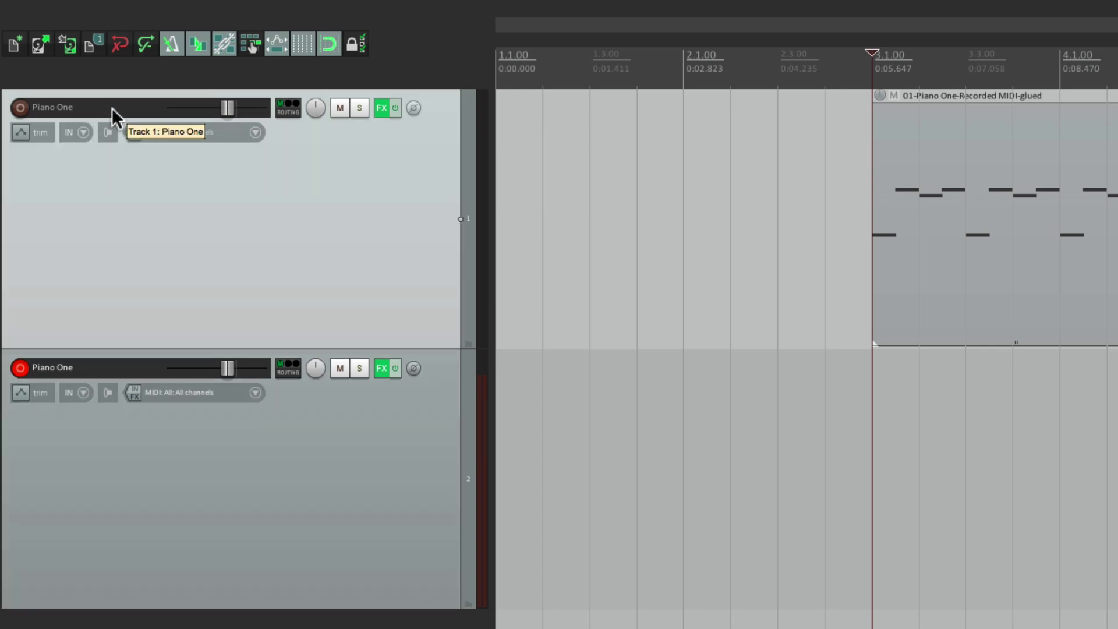
pyautogui.doubleClick(112, 107)
pyautogui.click(83, 108)
pyautogui.press('BackSpace')
pyautogui.press('BackSpace')
pyautogui.press('BackSpace')
pyautogui.write('Melody')
pyautogui.press('Return')
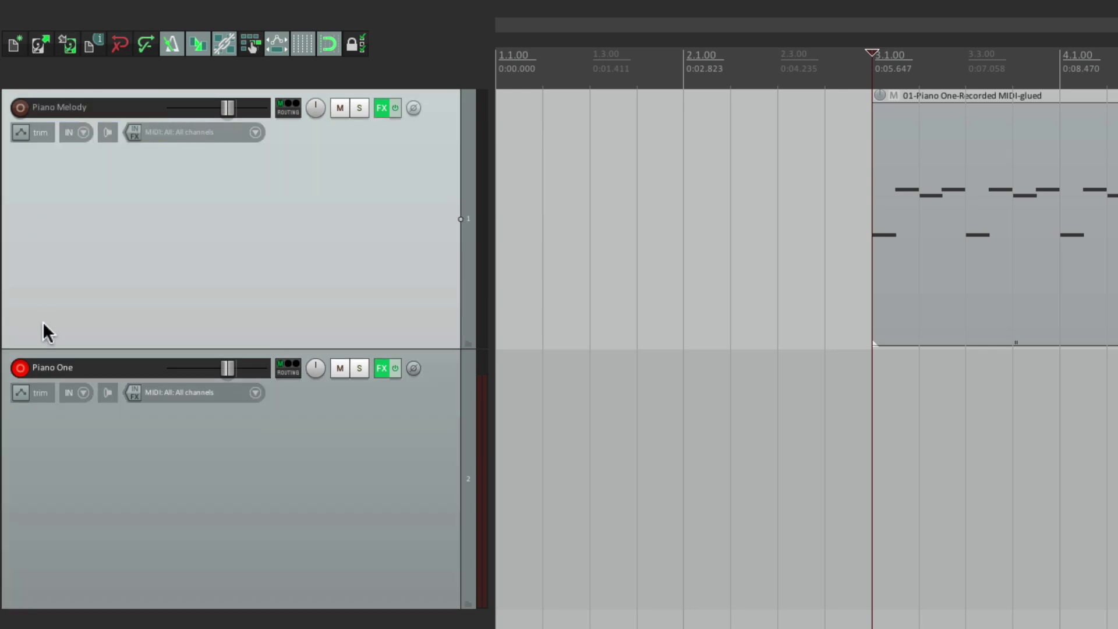
# Step: Rename the second track Piano Chords and set the start point at bar 2
pyautogui.doubleClick(69, 372)
pyautogui.write('Chords')
pyautogui.press('Return')
pyautogui.click(685, 362)
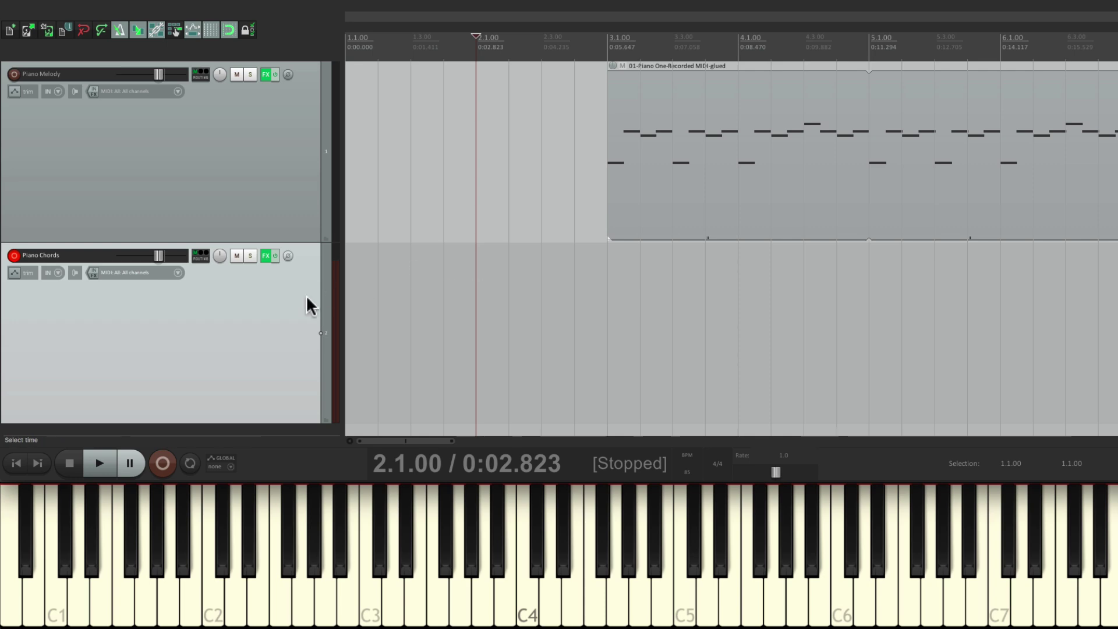
# Step: Record a chord take onto the Piano Chords track from bar 2, then stop
pyautogui.hotkey('ctrl', 'r')
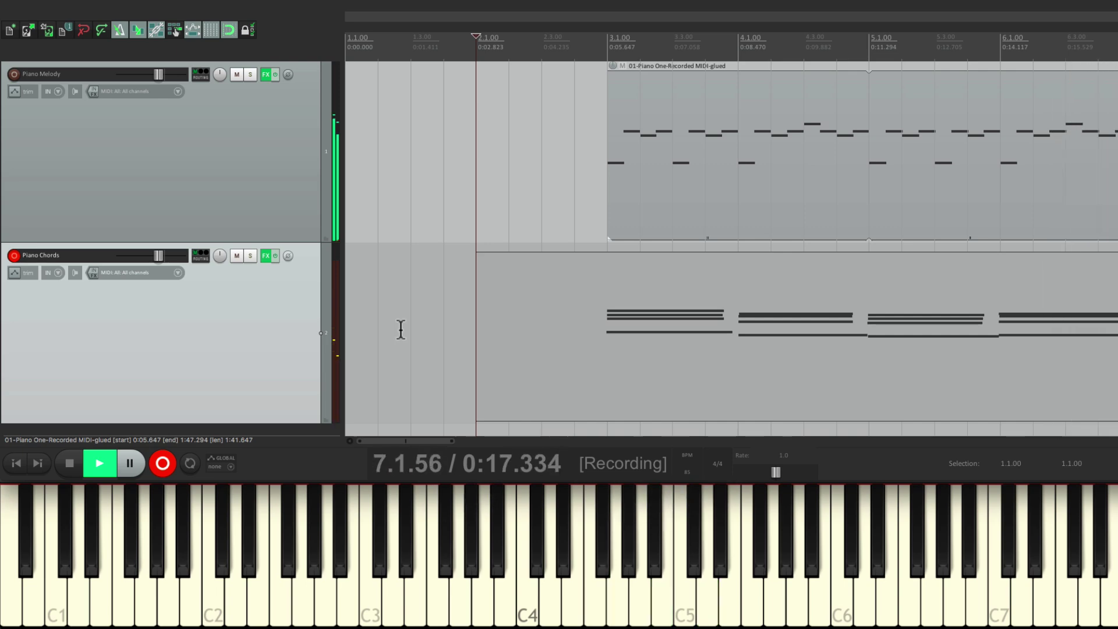
pyautogui.press('space')
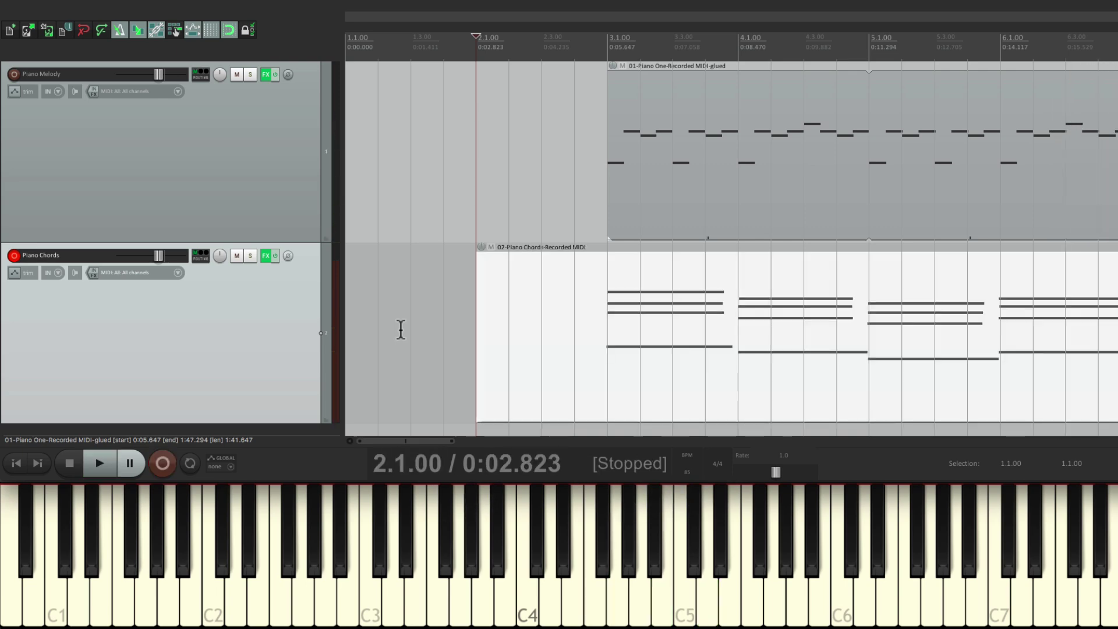
# Step: Edit the chords item in the MIDI editor with the grid set to 1 bar
pyautogui.doubleClick(643, 293)
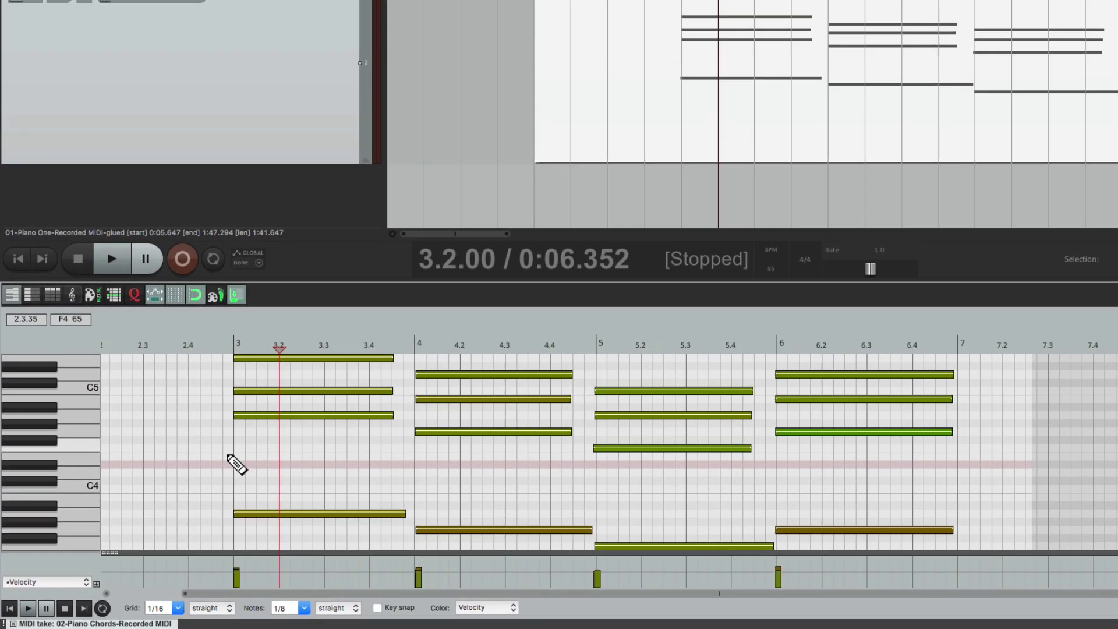
pyautogui.hscroll(-3, 423, 471)
pyautogui.scroll(1, 426, 474)
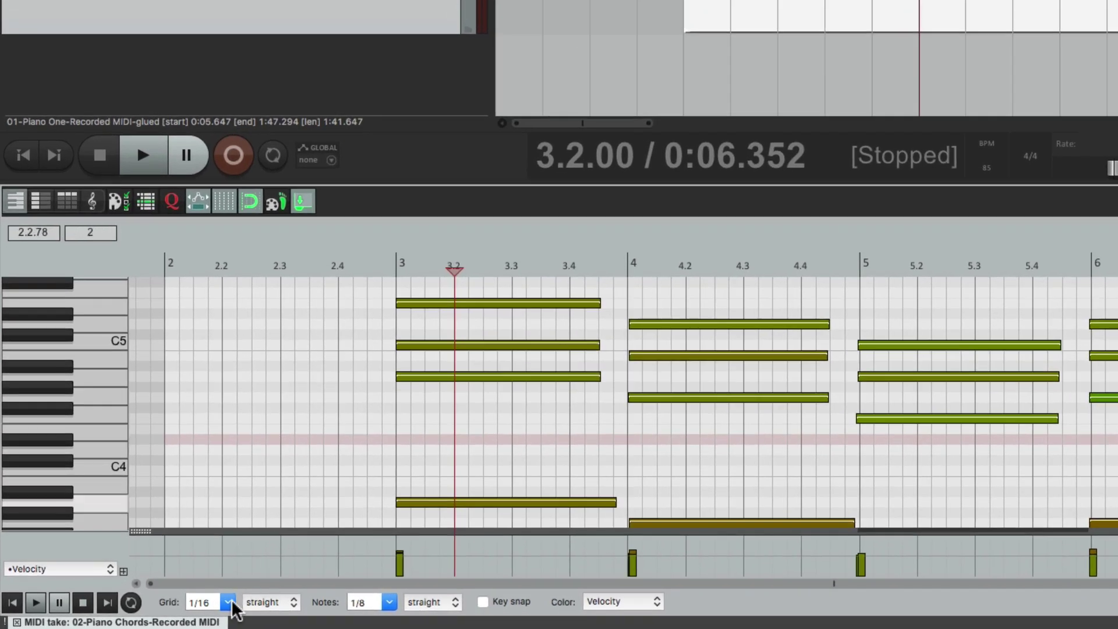
pyautogui.click(178, 609)
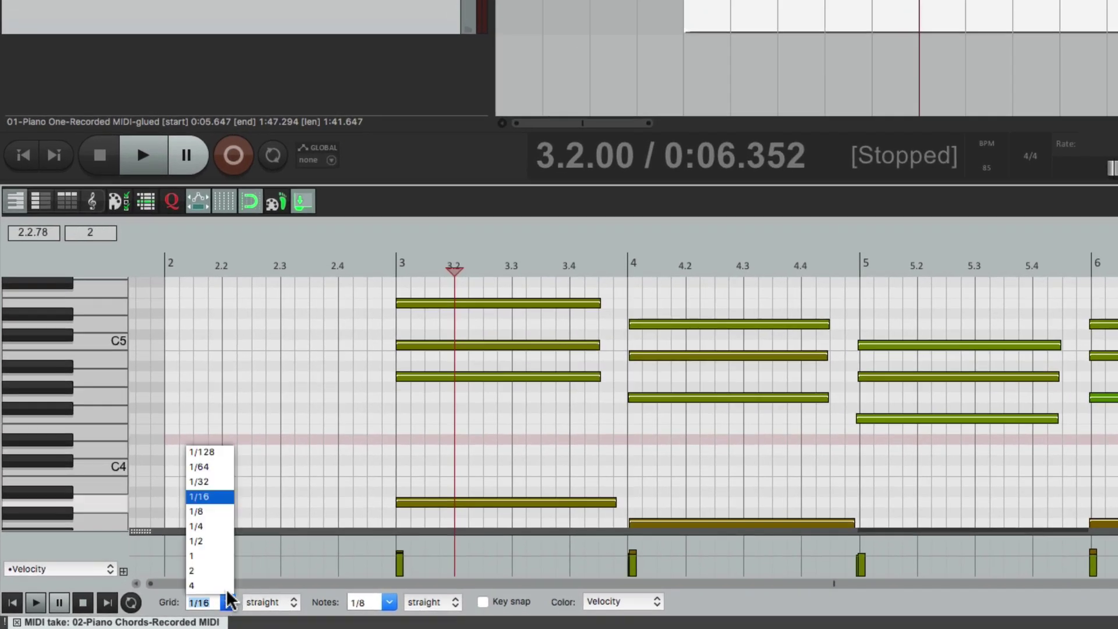
pyautogui.click(223, 556)
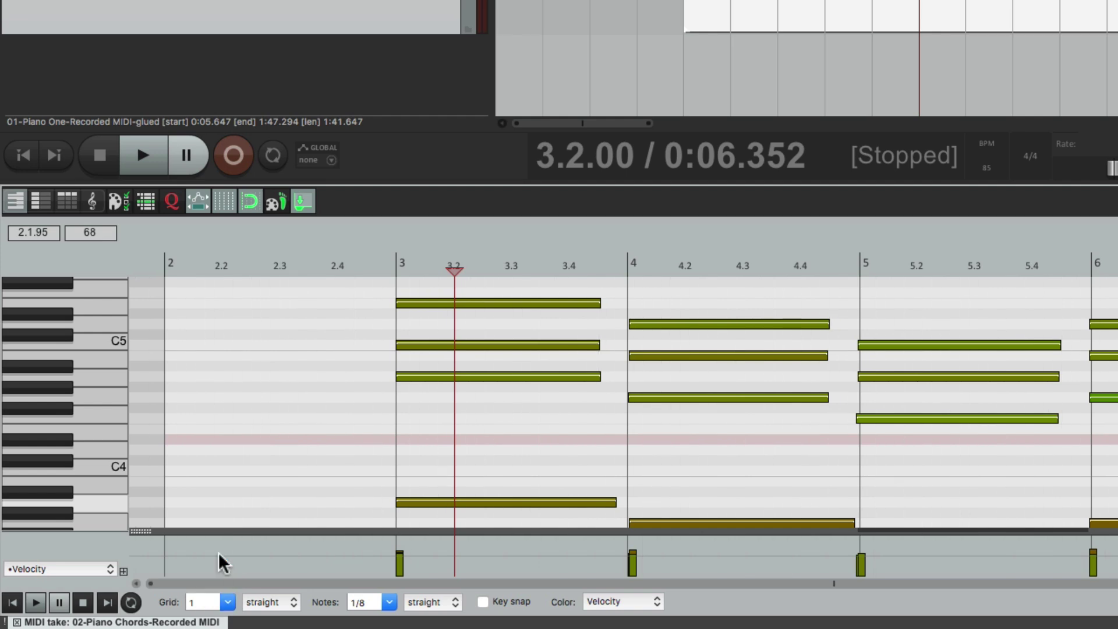
# Step: Quantize the chord notes to the grid, comparing with Bypass, and apply with OK
pyautogui.click(171, 201)
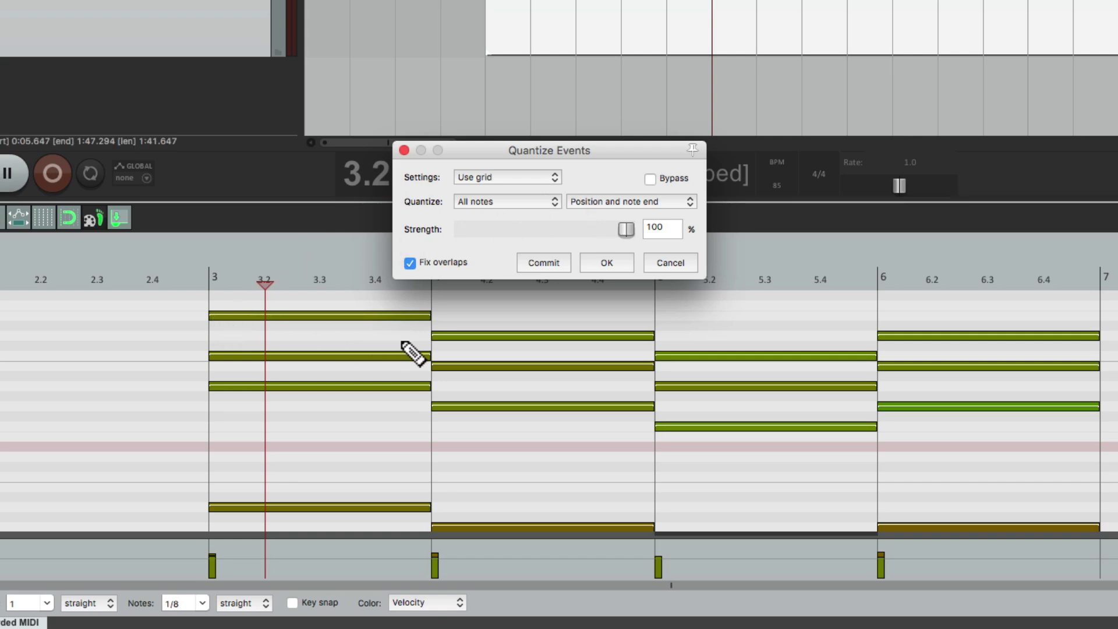
pyautogui.click(650, 178)
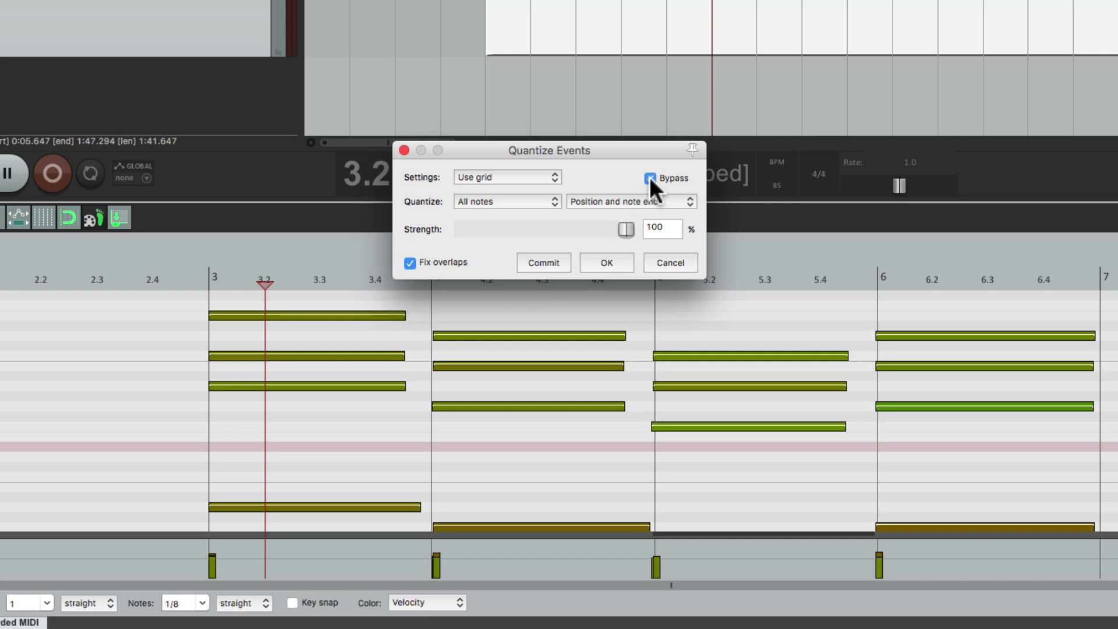
pyautogui.click(650, 178)
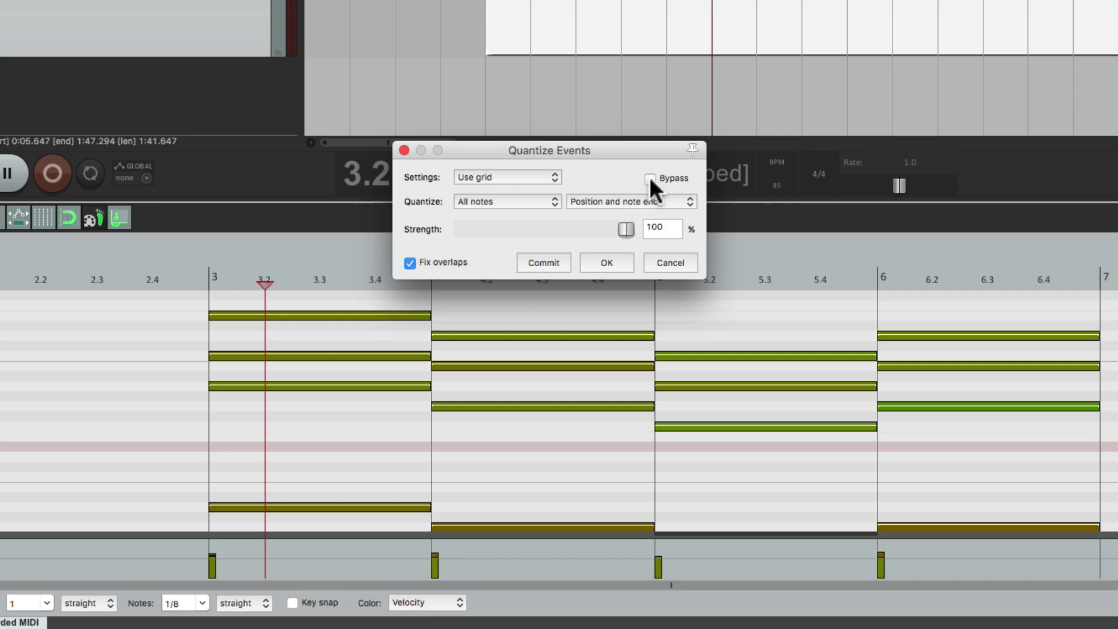
pyautogui.click(622, 263)
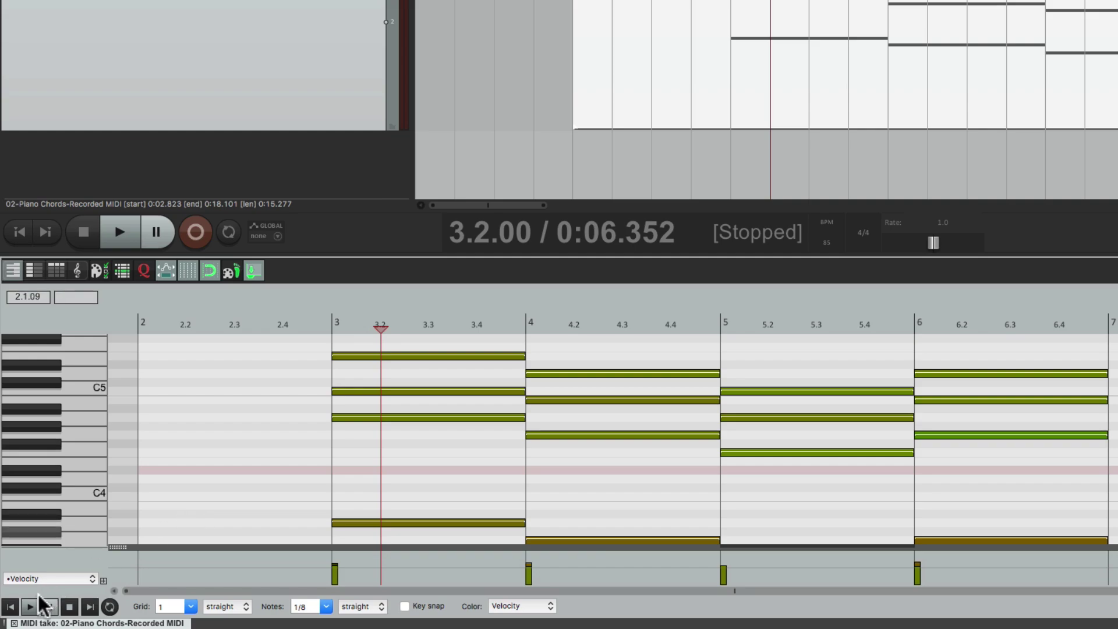
# Step: Close the MIDI editor and trim the chords item to bars 3–7
pyautogui.click(14, 623)
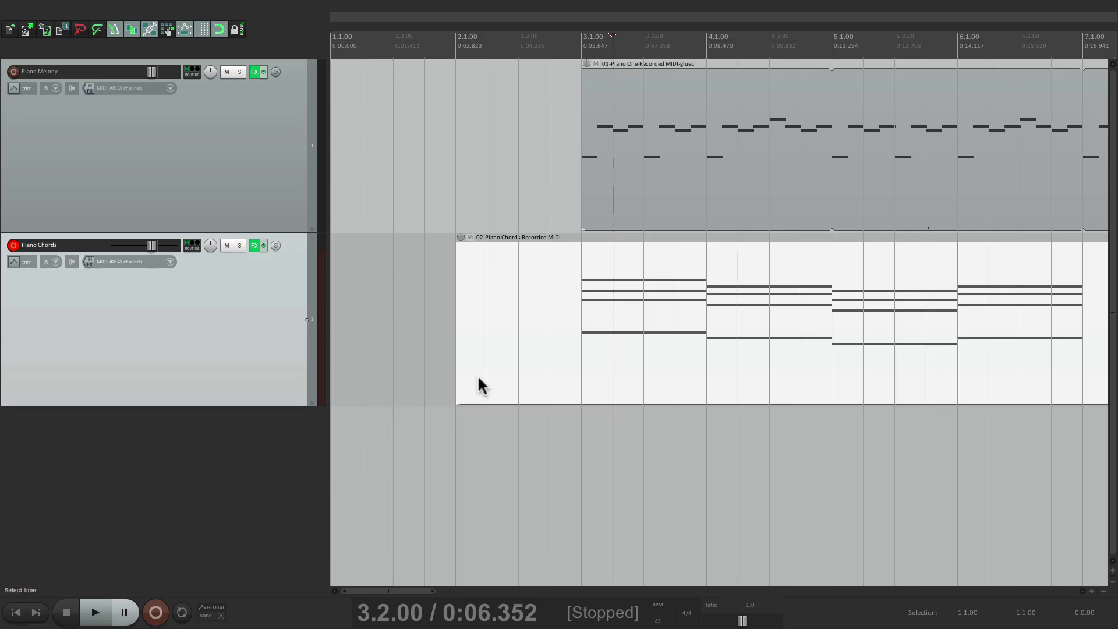
pyautogui.moveTo(458, 324); pyautogui.dragTo(575, 307)
pyautogui.scroll(-3, 534, 333)
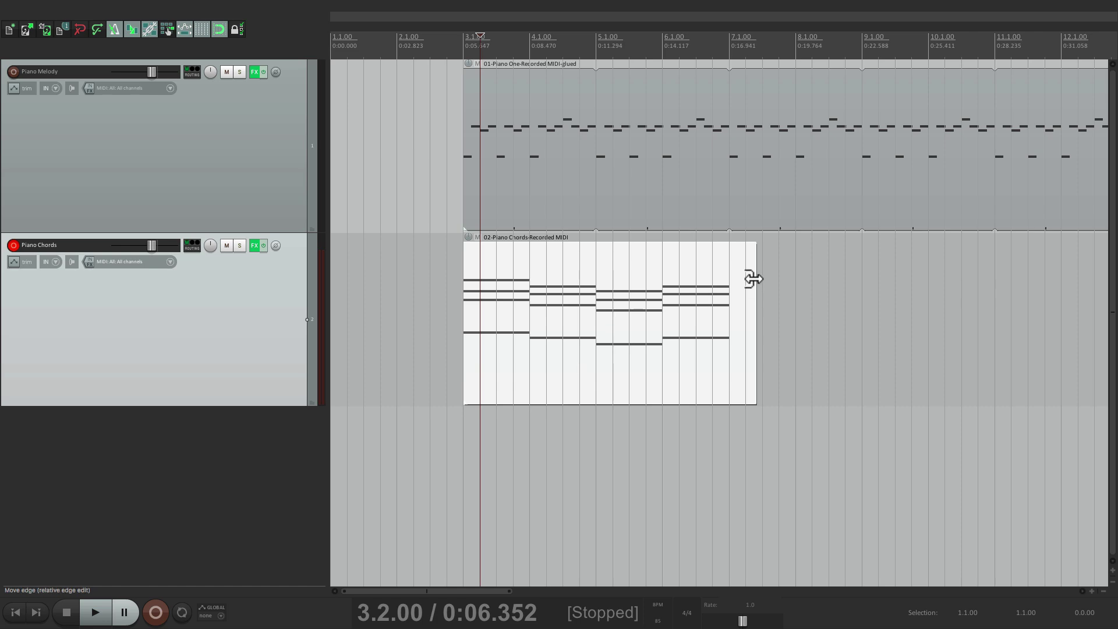
pyautogui.moveTo(753, 278); pyautogui.dragTo(730, 279)
pyautogui.scroll(3, 576, 340)
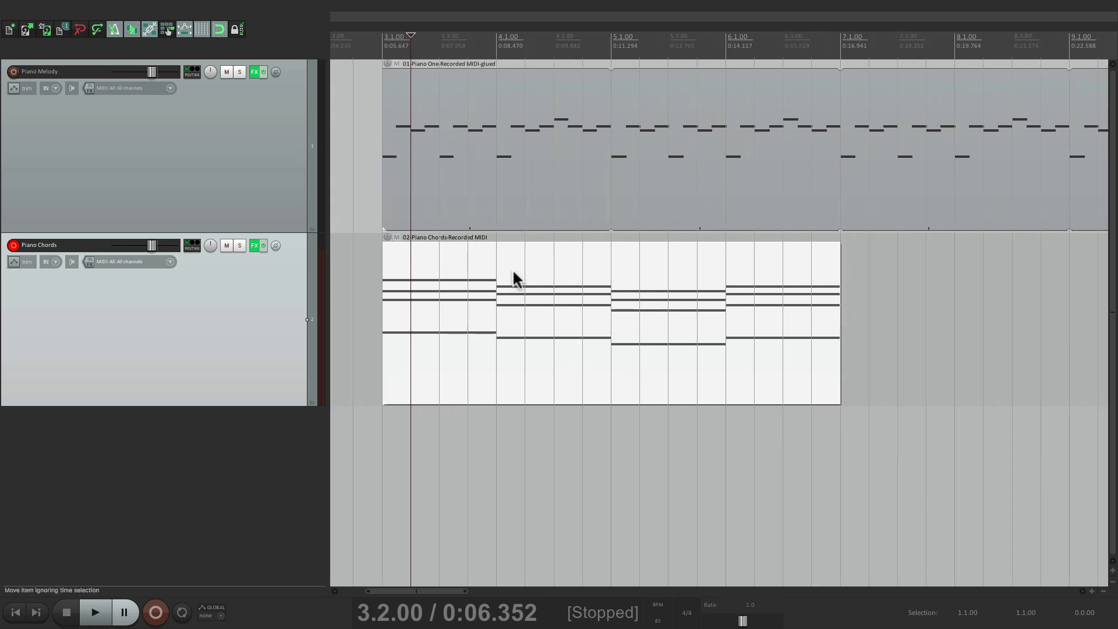
# Step: Glue the chords into one item and loop it to bar 39, matching the melody
pyautogui.rightClick(512, 276)
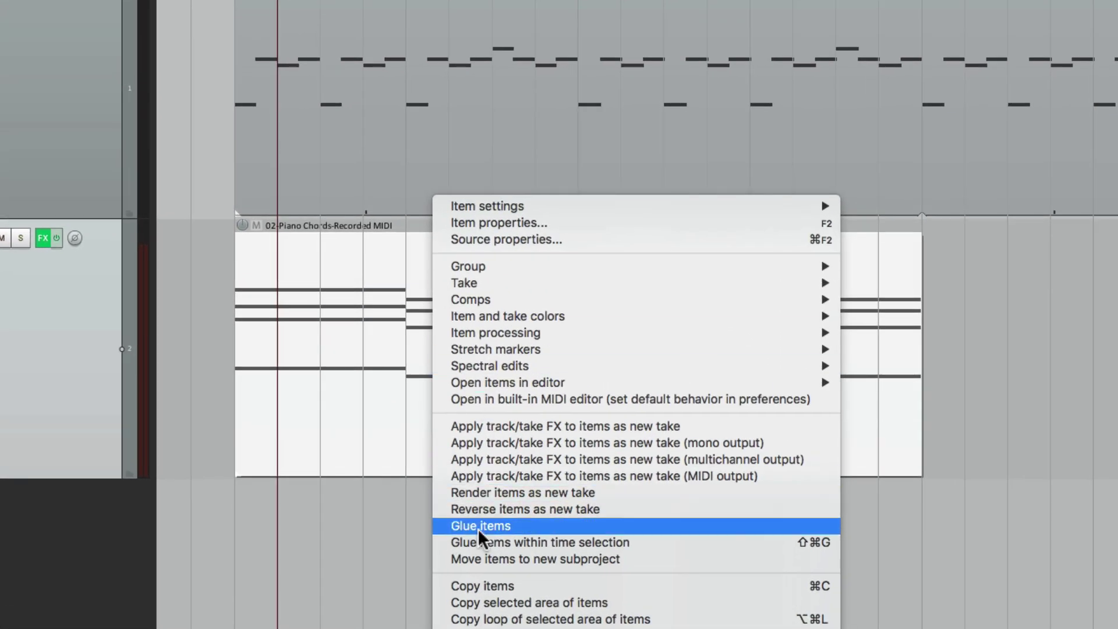
pyautogui.click(477, 524)
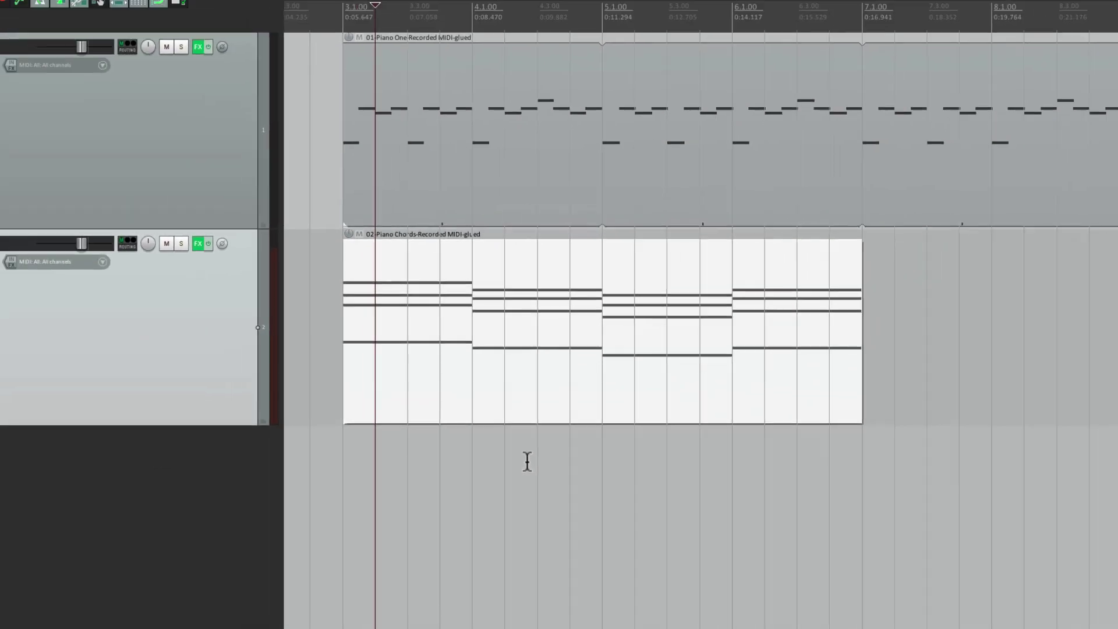
pyautogui.scroll(-3, 477, 524)
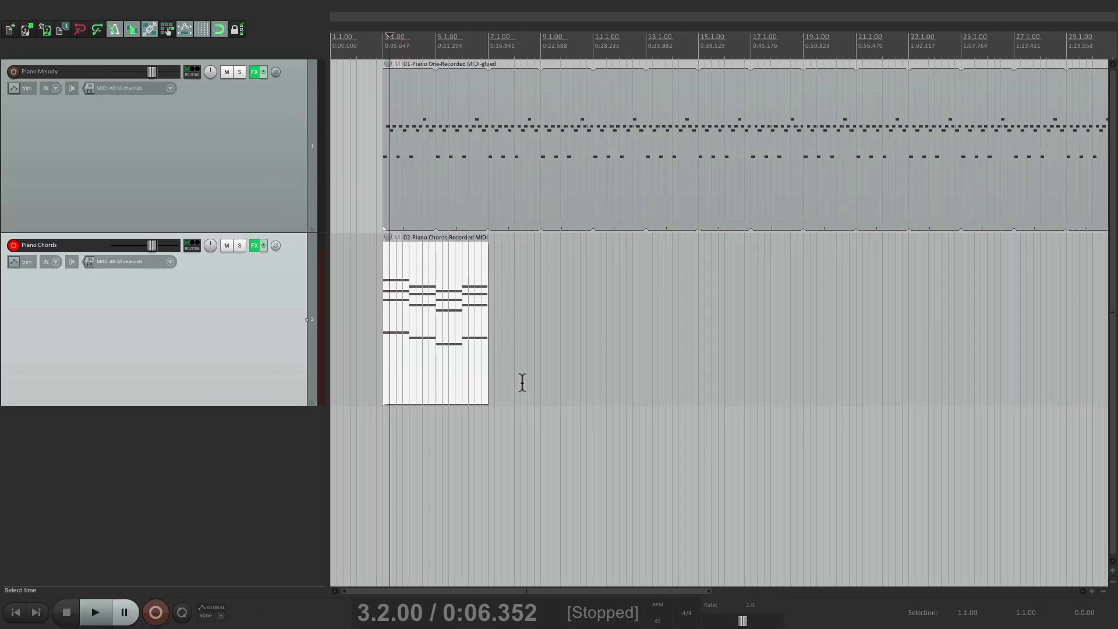
pyautogui.moveTo(488, 294); pyautogui.dragTo(821, 295)
pyautogui.hscroll(-3, 571, 334)
pyautogui.hscroll(-5, 572, 338)
pyautogui.scroll(3, 354, 287)
pyautogui.scroll(2, 354, 287)
pyautogui.click(434, 312)
pyautogui.press('space')
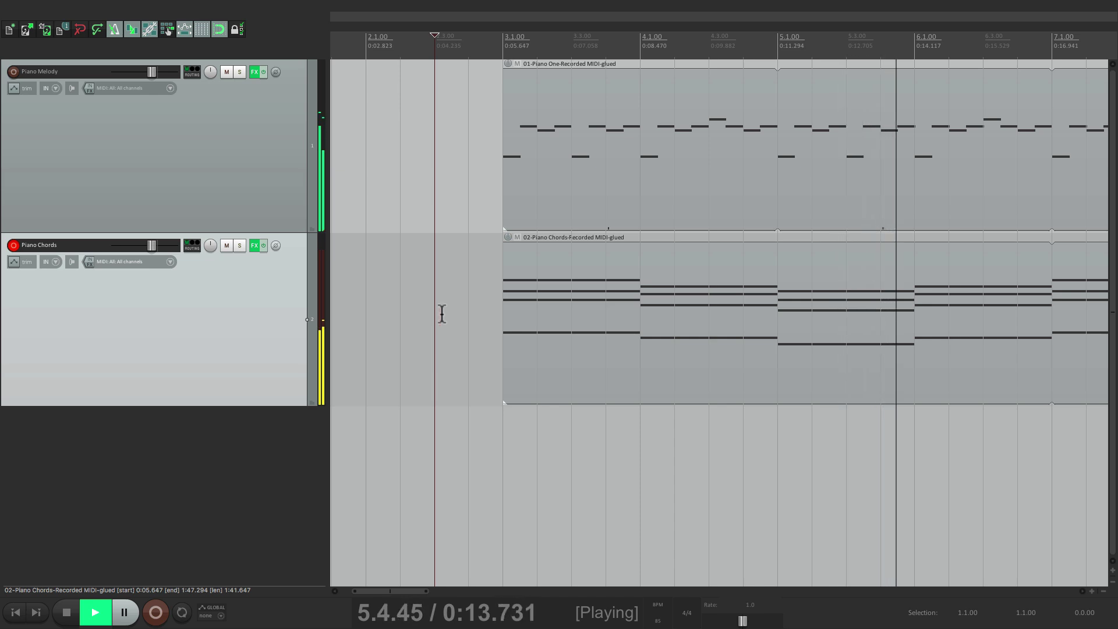
pyautogui.scroll(-3, 447, 313)
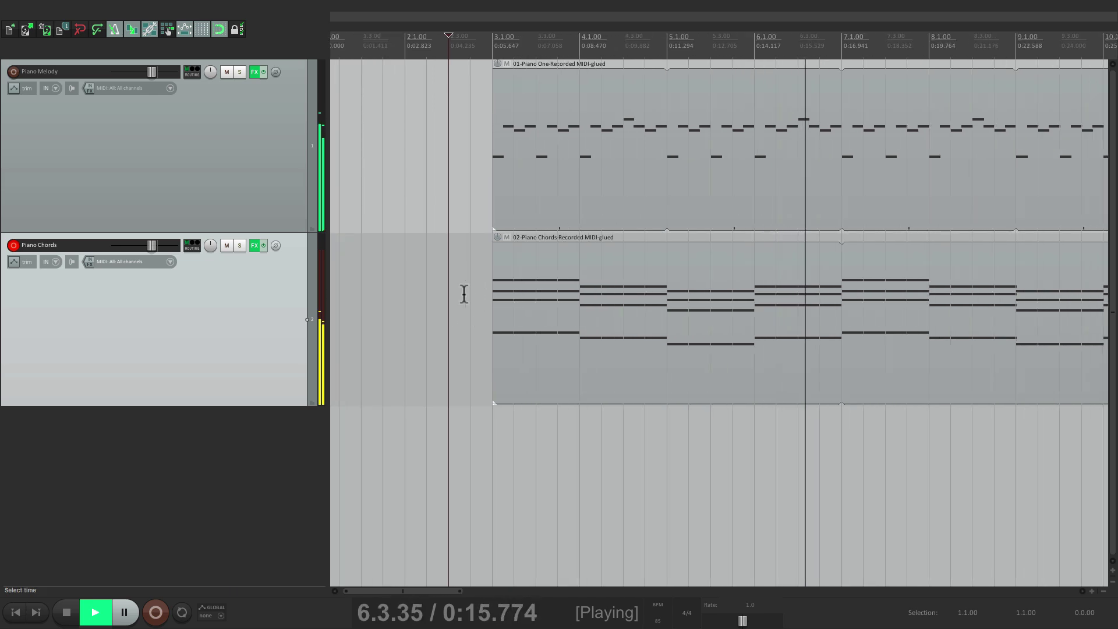
pyautogui.hscroll(2, 469, 292)
pyautogui.press('space')
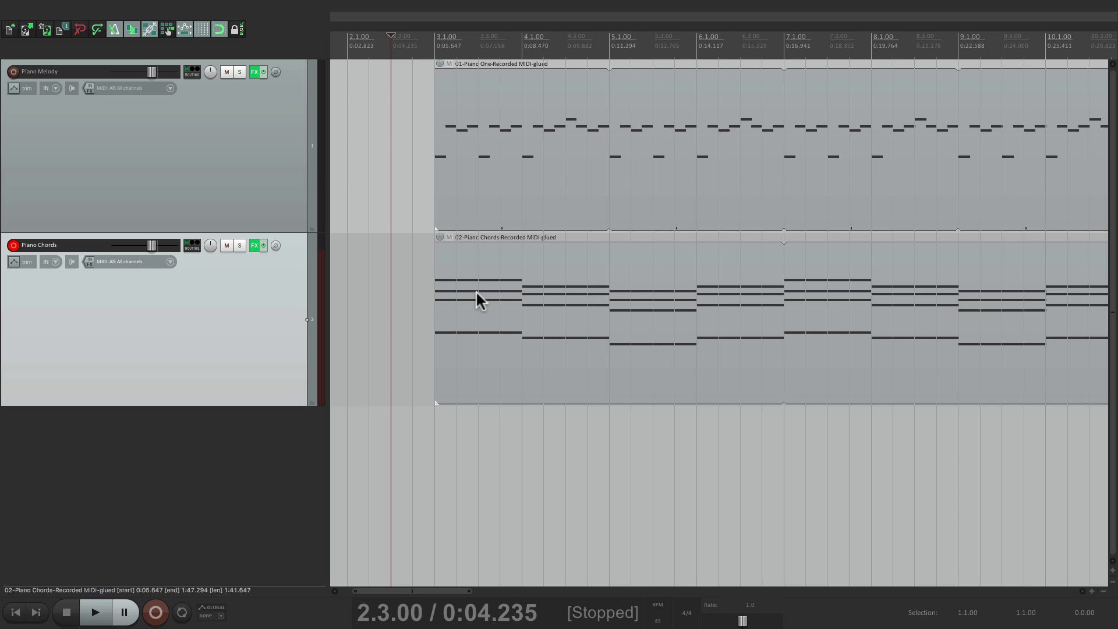
# Step: Duplicate the Piano Chords track with its glued item and fit all three tracks in view
pyautogui.rightClick(267, 281)
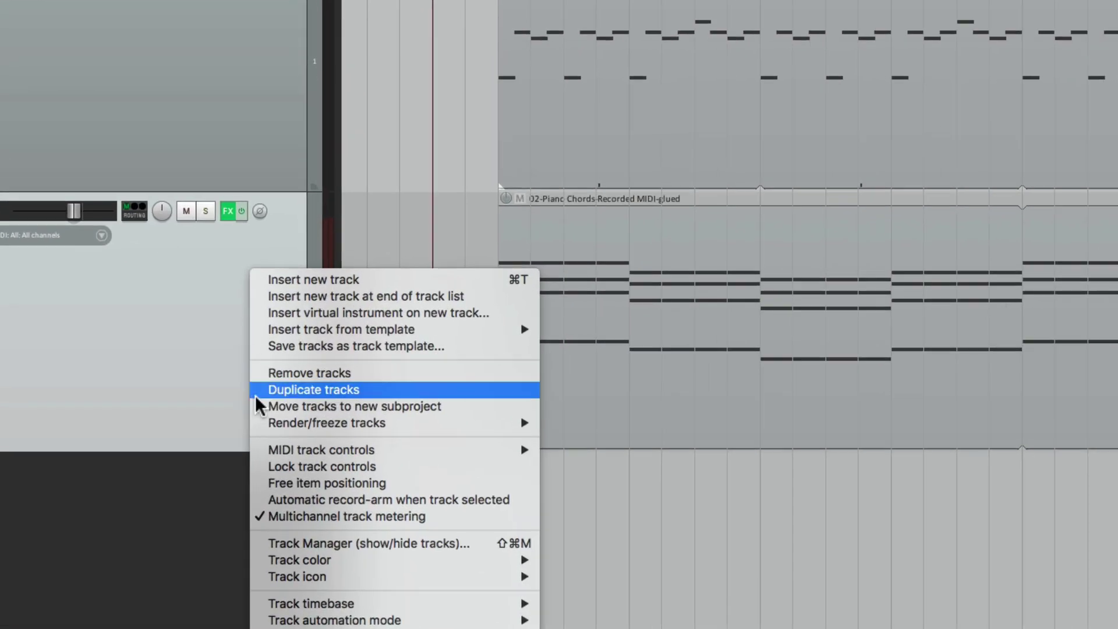
pyautogui.click(257, 391)
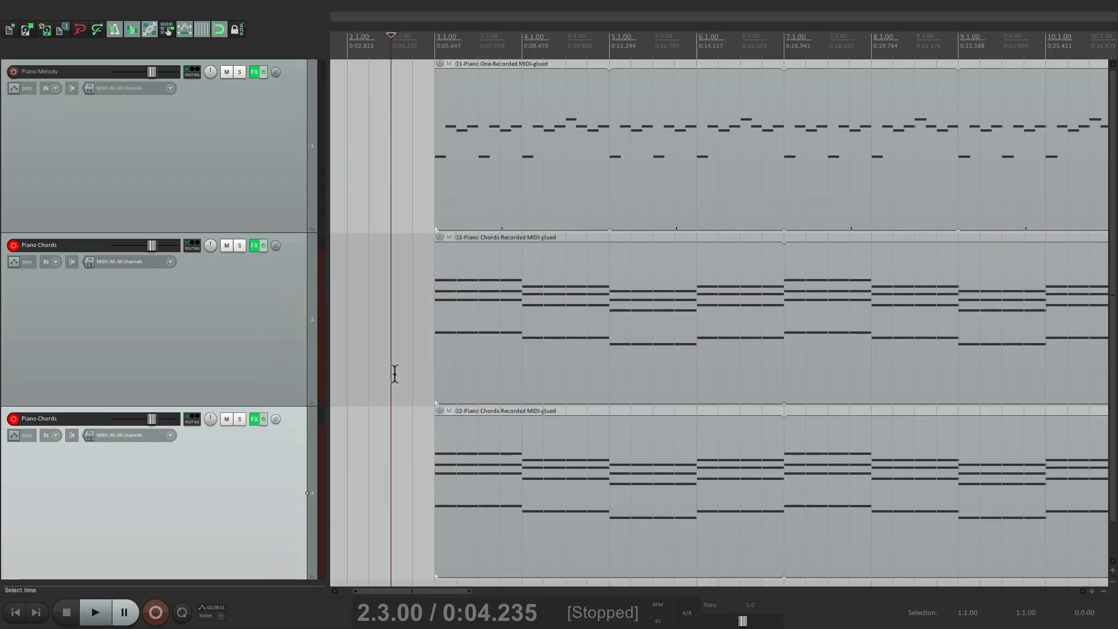
pyautogui.press('pagedown')
pyautogui.press('pagedown')
pyautogui.press('pagedown')
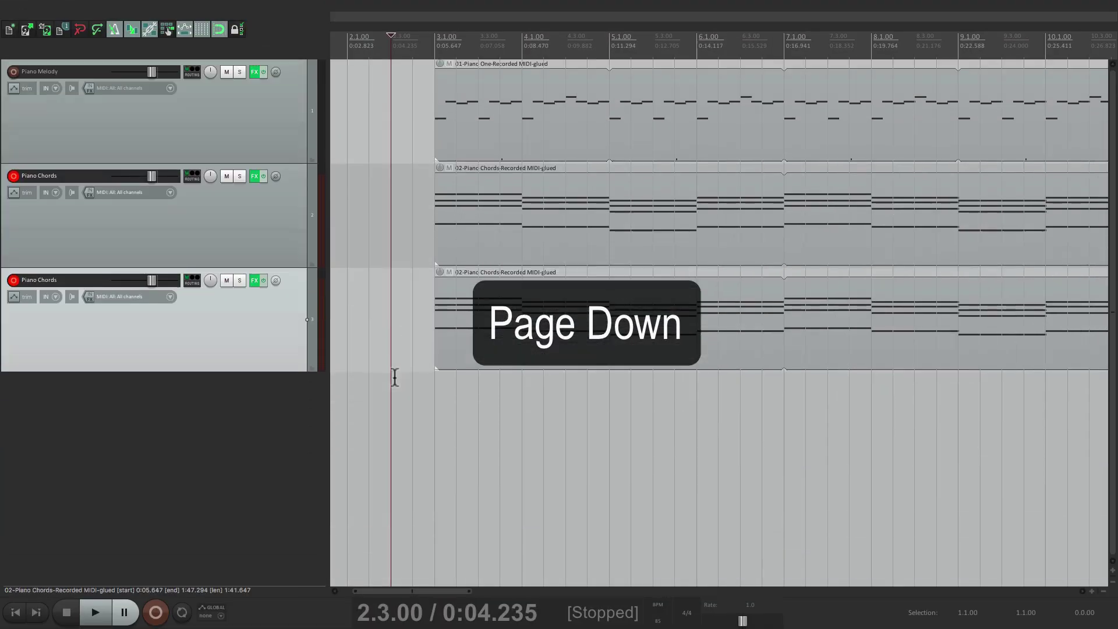
pyautogui.press('pageup')
pyautogui.press('pageup')
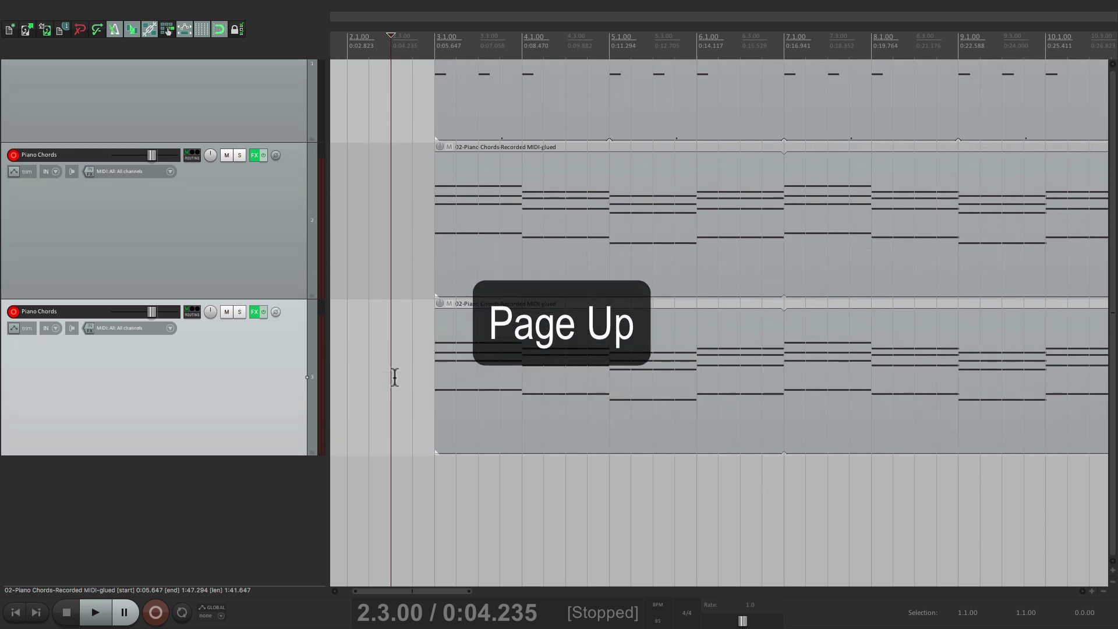
pyautogui.press('pagedown')
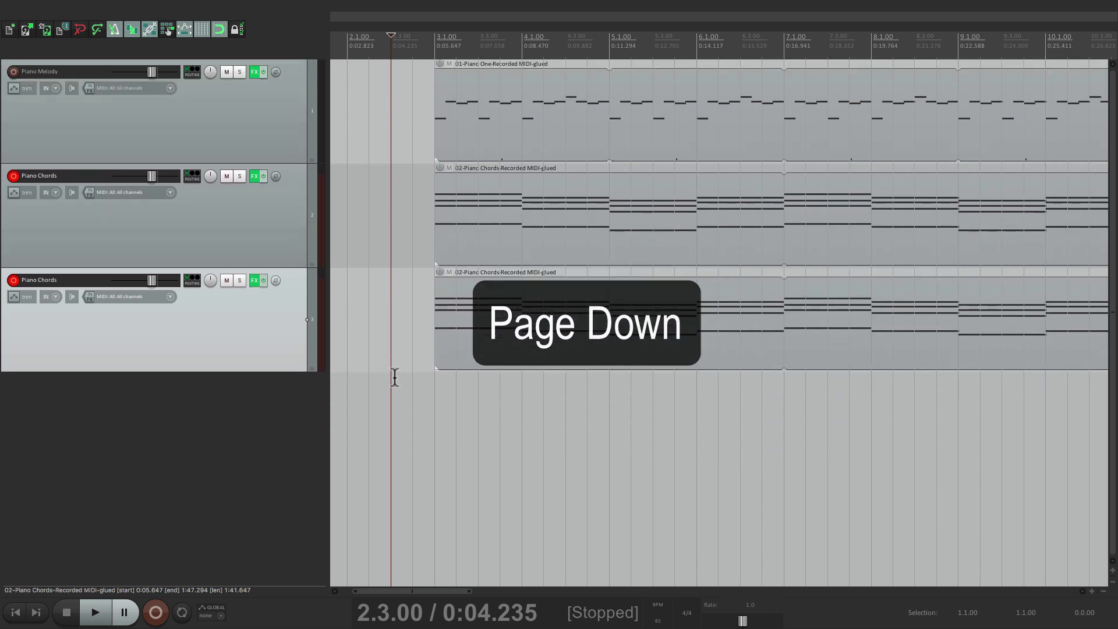
# Step: Swap track 3's Piano One instrument for the TAL NoiseMaker synth in its FX chain
pyautogui.click(254, 280)
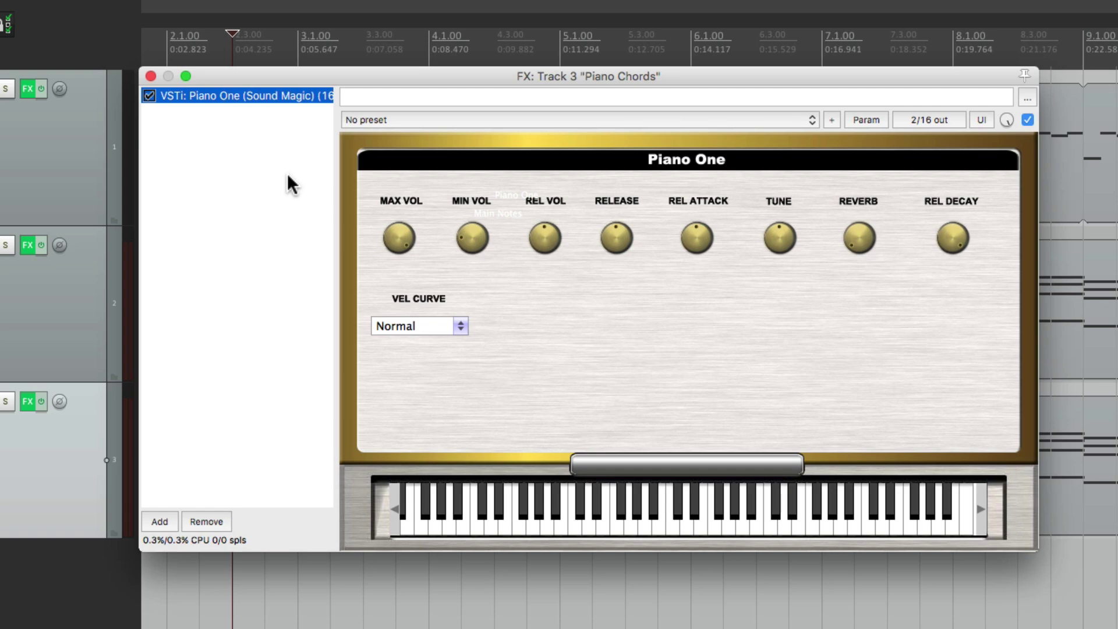
pyautogui.click(208, 521)
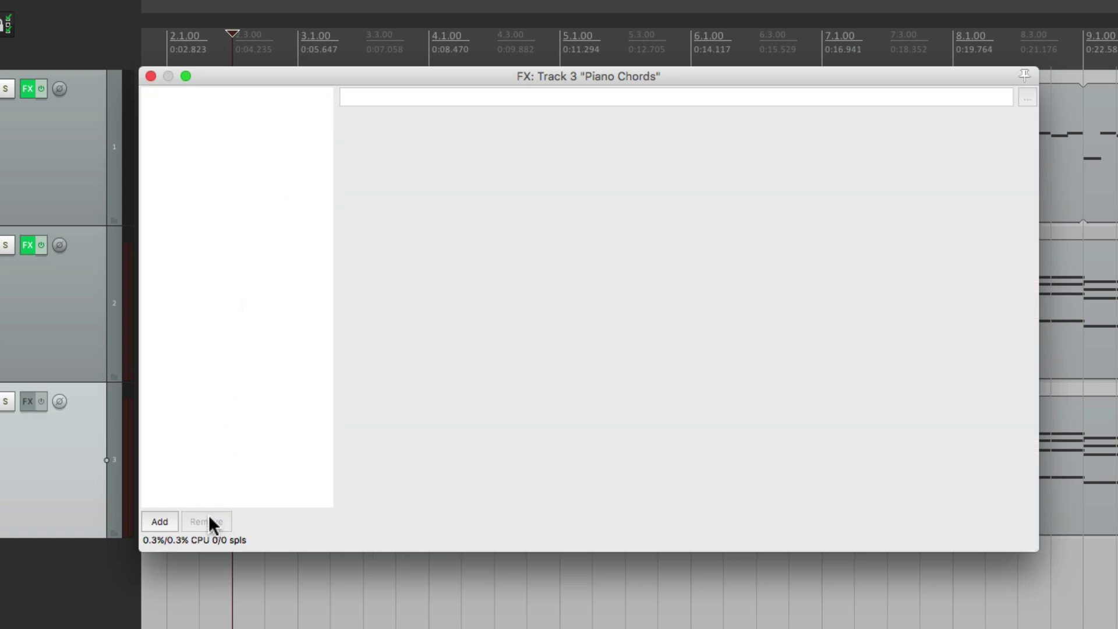
pyautogui.click(156, 521)
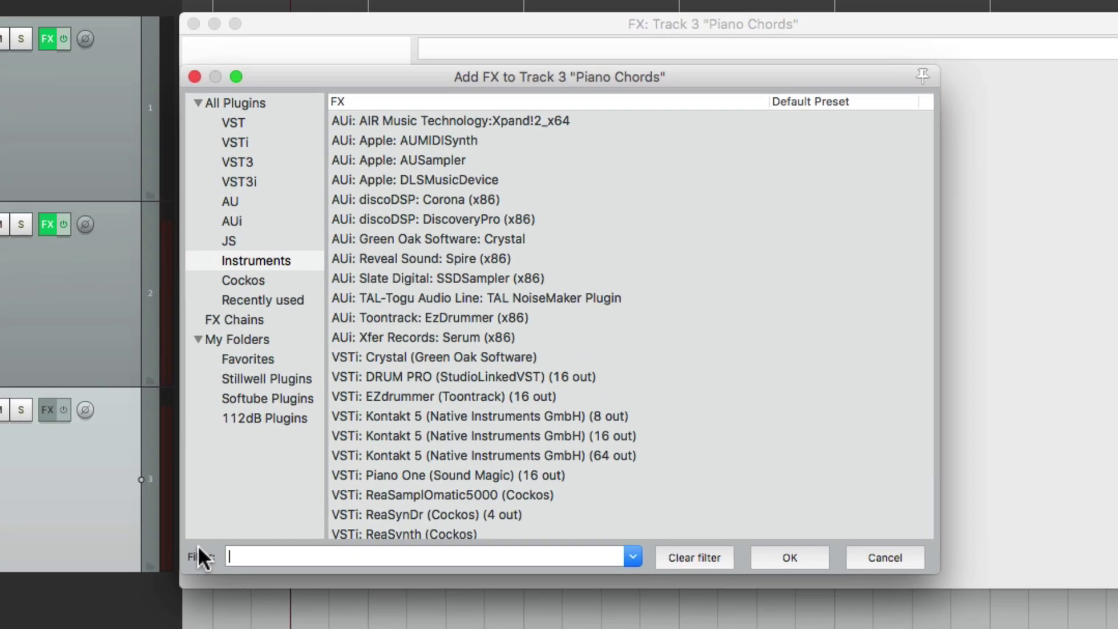
pyautogui.scroll(-3, 525, 436)
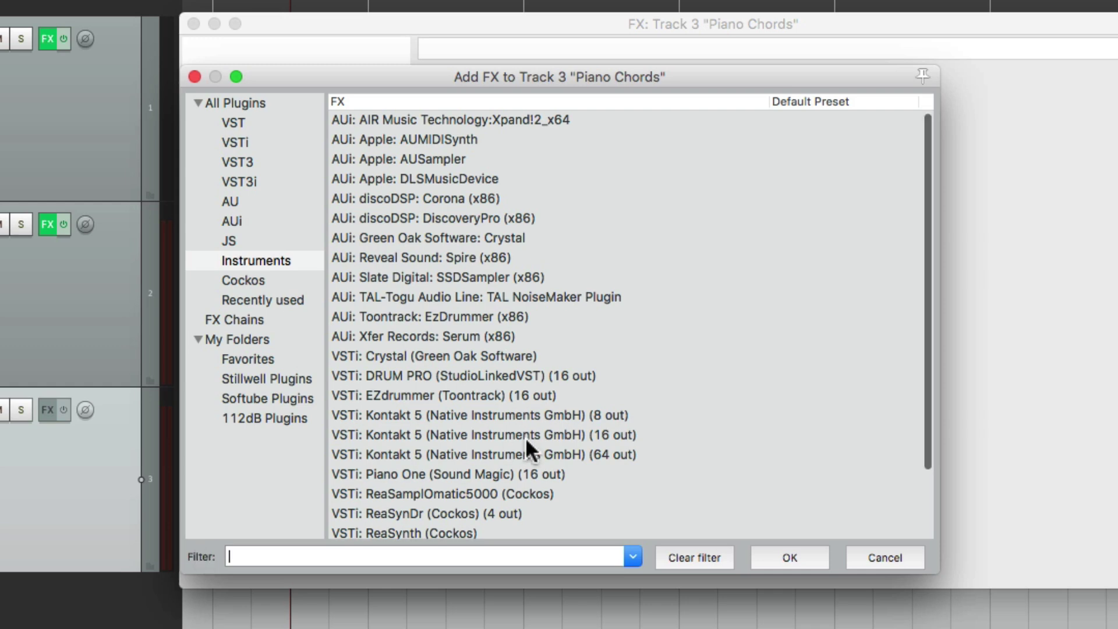
pyautogui.click(291, 260)
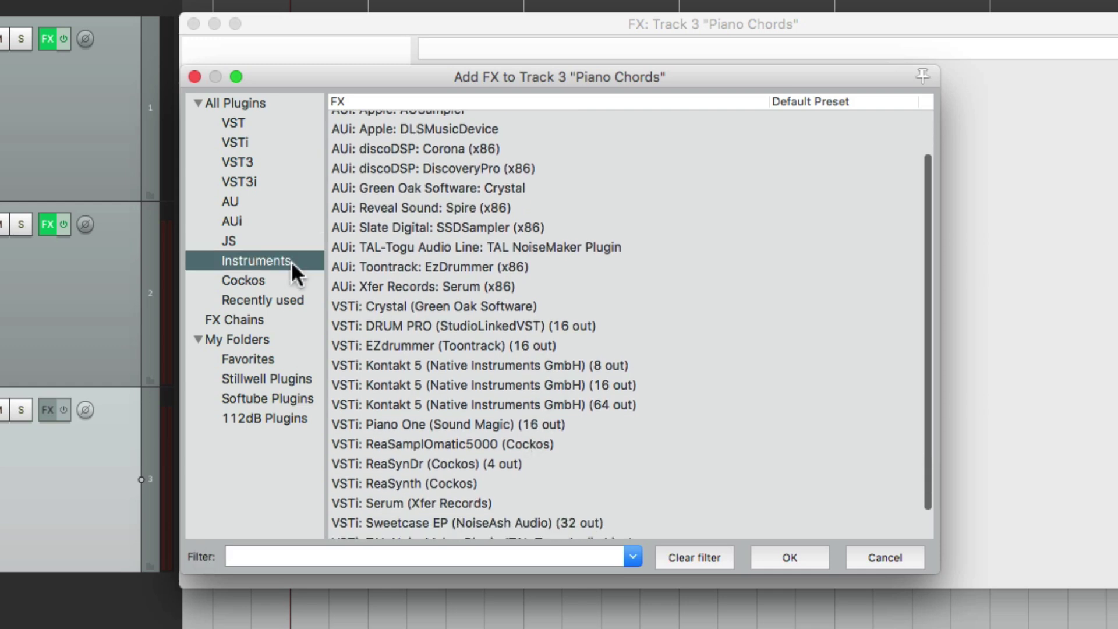
pyautogui.scroll(-2, 588, 397)
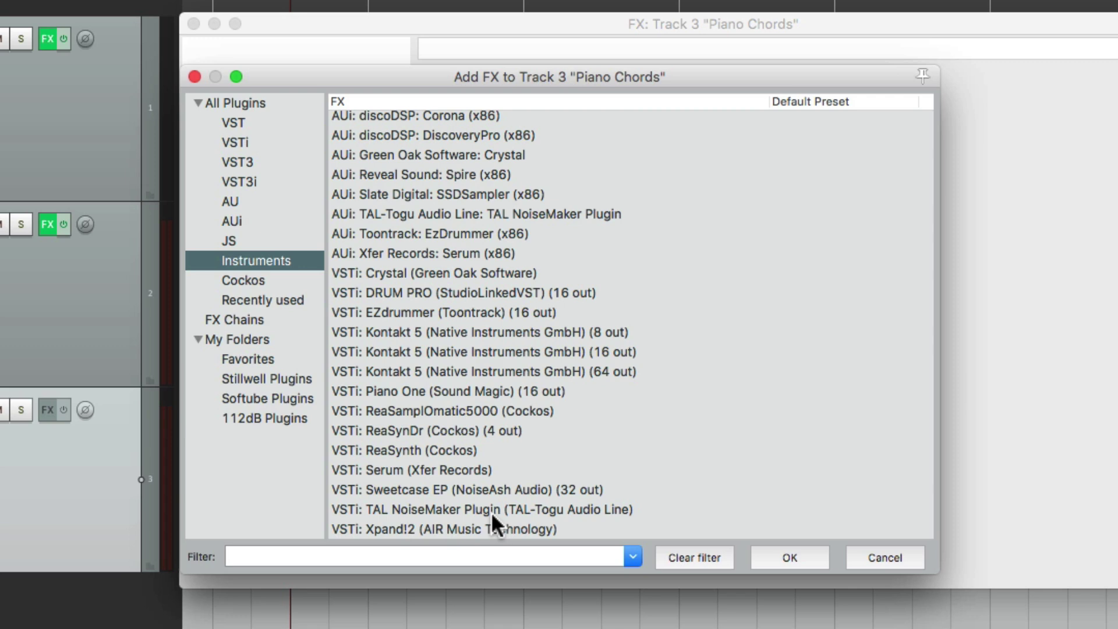
pyautogui.doubleClick(470, 504)
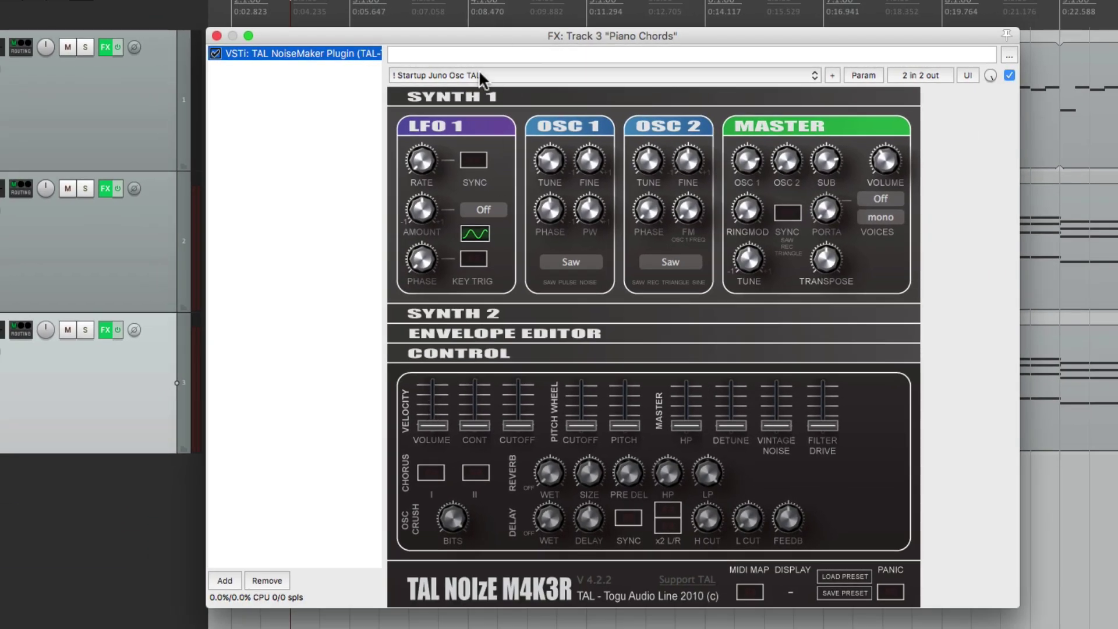
# Step: Load the PD Bionic Pad TAL preset in TAL NoiseMaker
pyautogui.click(479, 75)
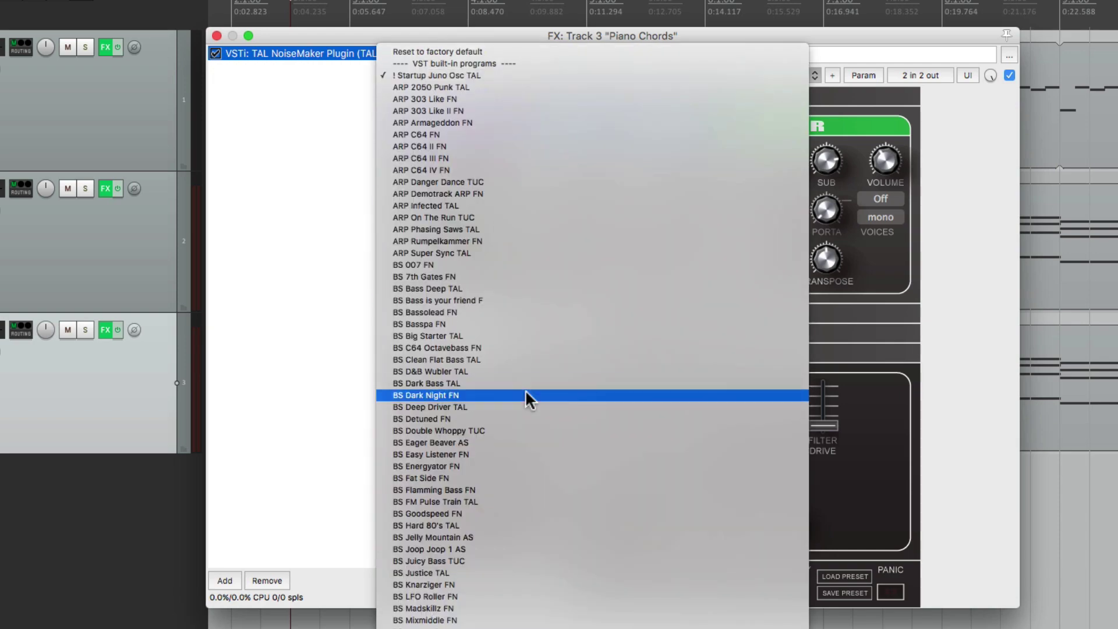
pyautogui.scroll(-10, 526, 398)
pyautogui.scroll(-20, 525, 399)
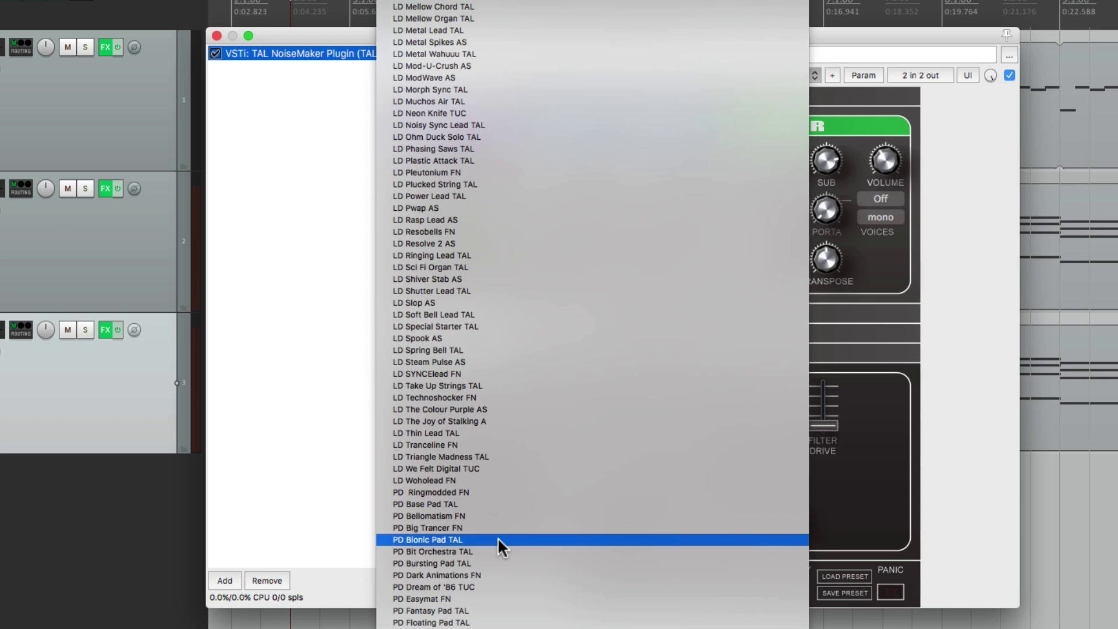
pyautogui.click(497, 537)
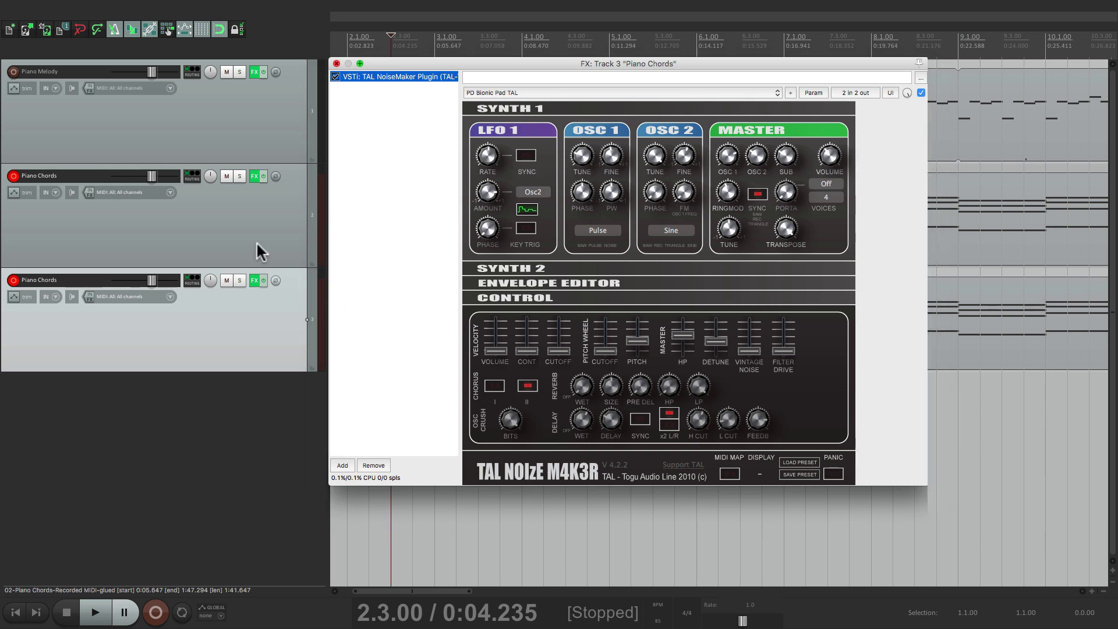
# Step: Turn off the metronome and show the mixer
pyautogui.click(119, 32)
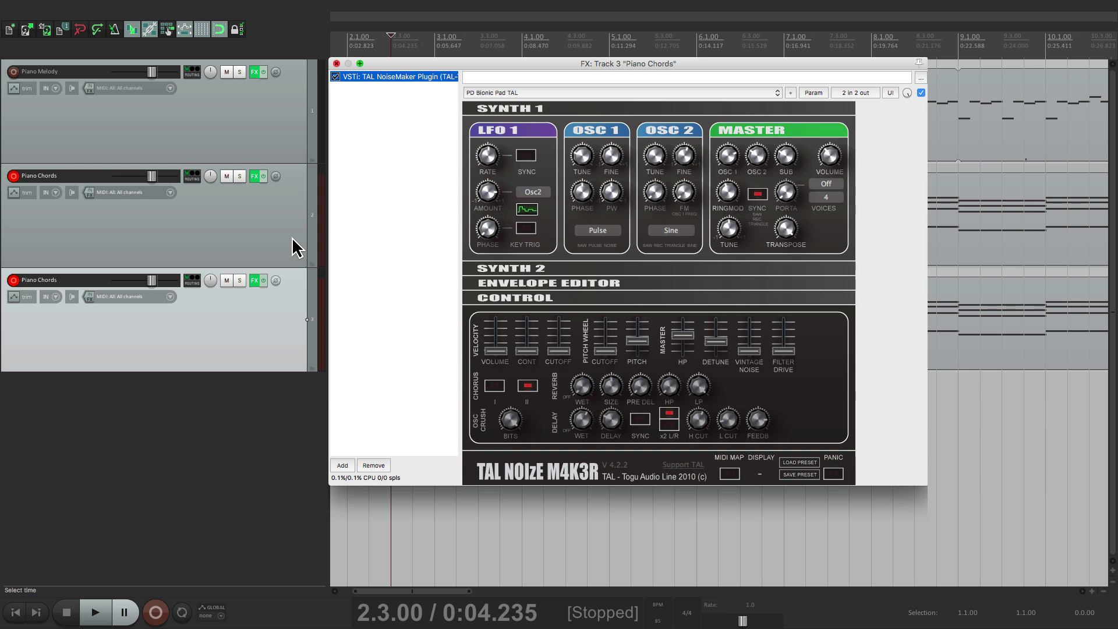
pyautogui.click(133, 6)
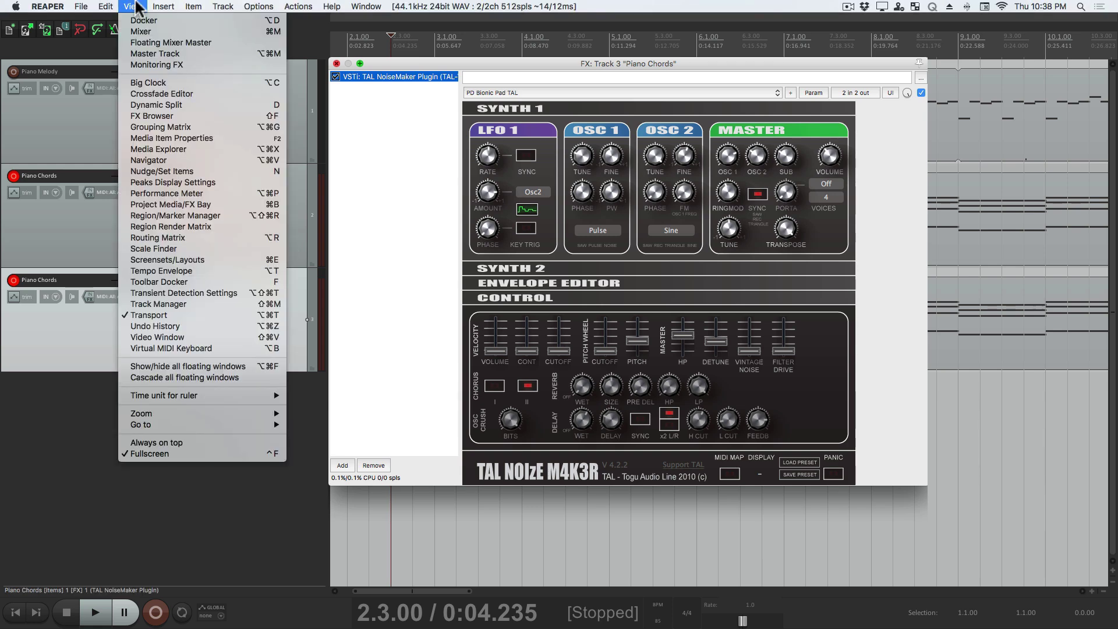
pyautogui.click(138, 31)
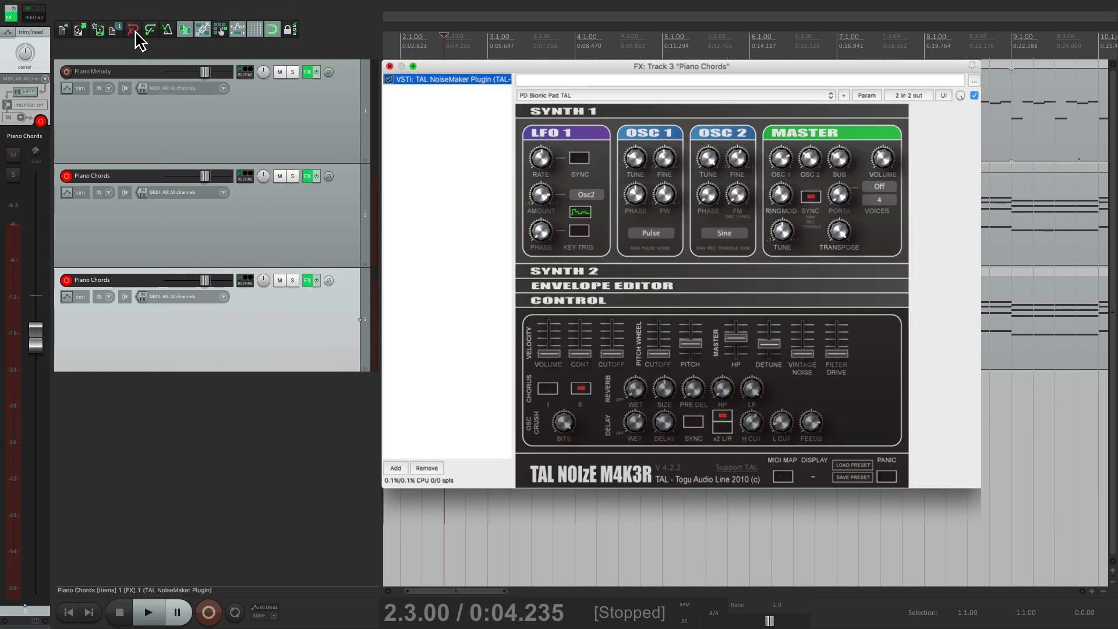
# Step: Lower the pad chords track's fader to about -21.7 dB while listening during playback
pyautogui.click(320, 112)
pyautogui.click(332, 233)
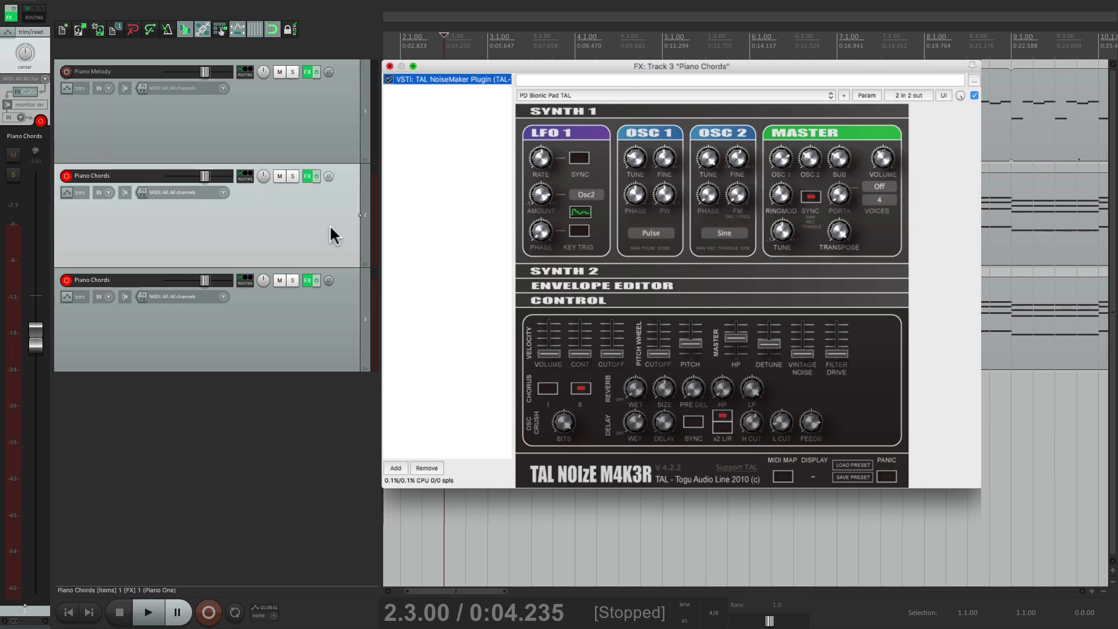
pyautogui.click(337, 338)
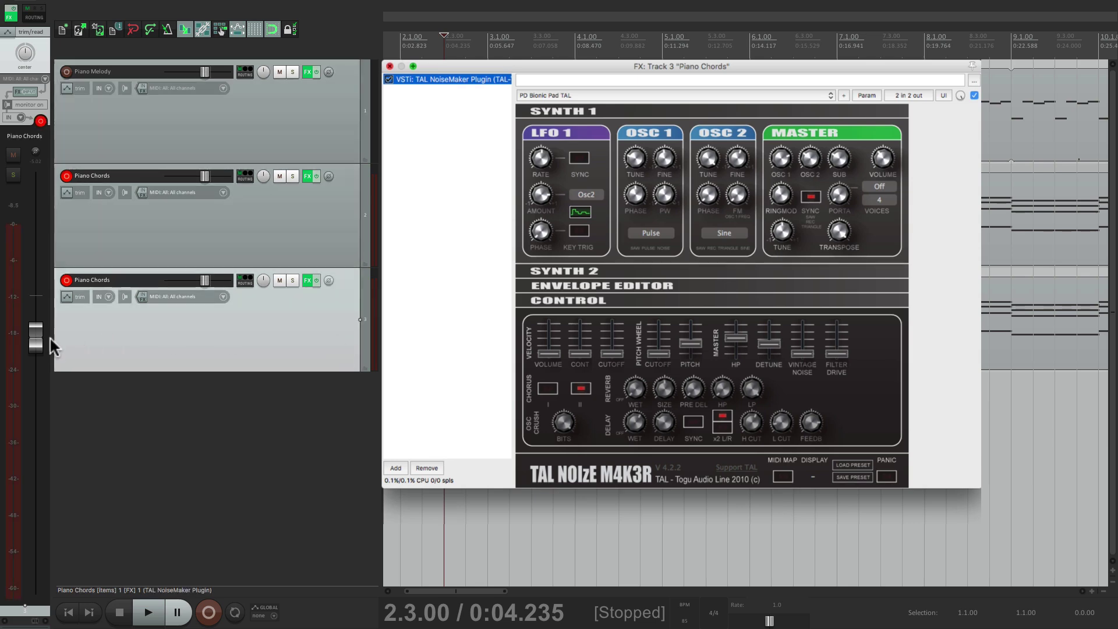
pyautogui.moveTo(36, 342); pyautogui.dragTo(38, 448)
pyautogui.press('space')
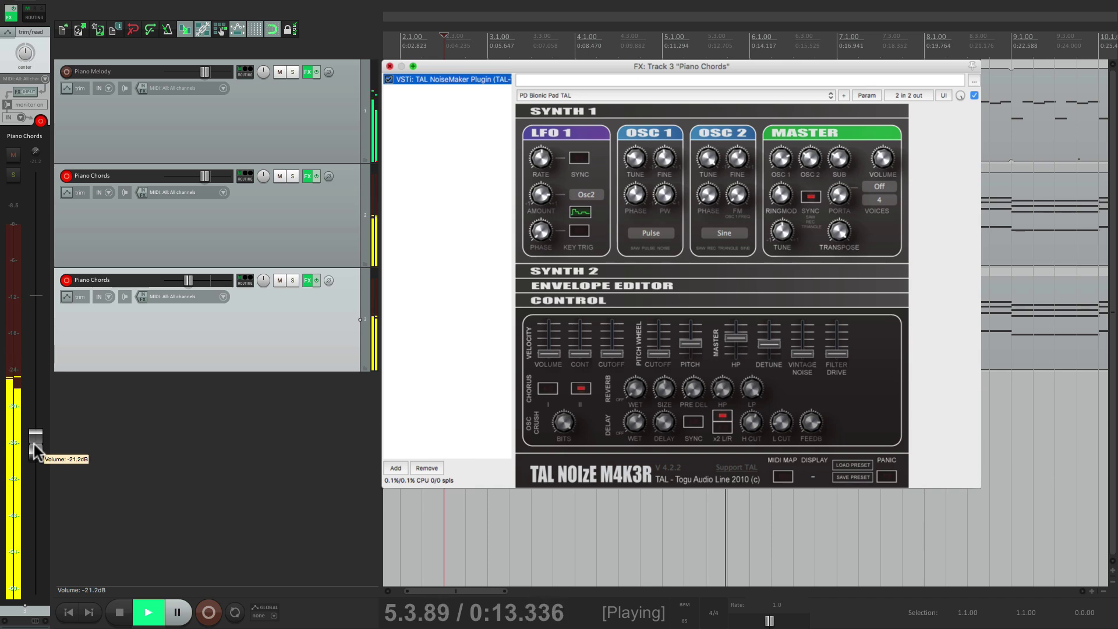
pyautogui.moveTo(33, 449); pyautogui.dragTo(34, 451)
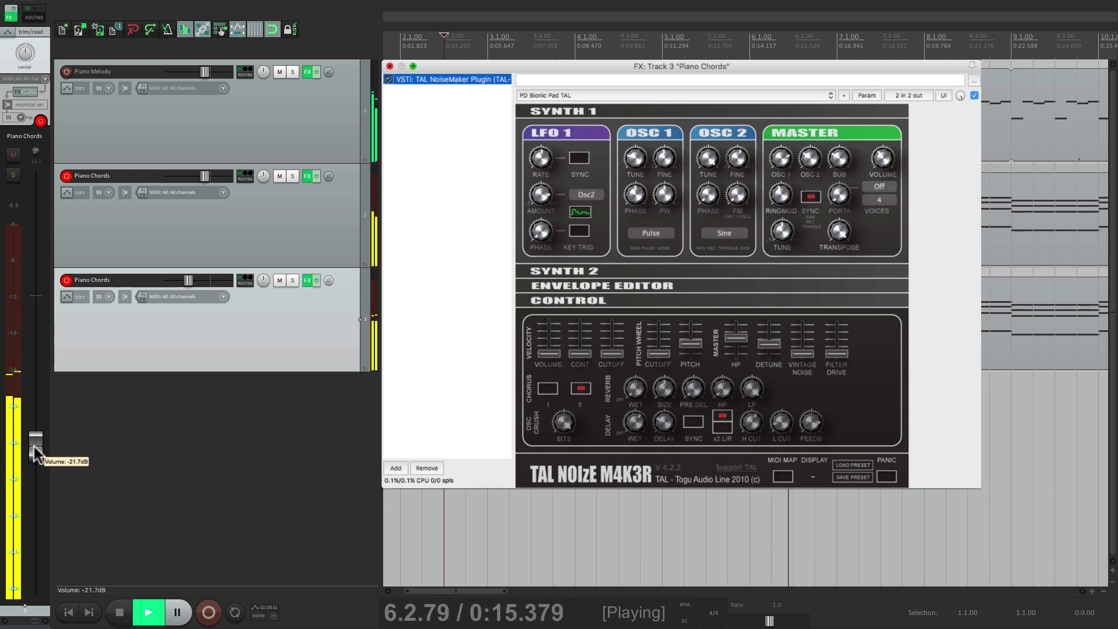
pyautogui.press('space')
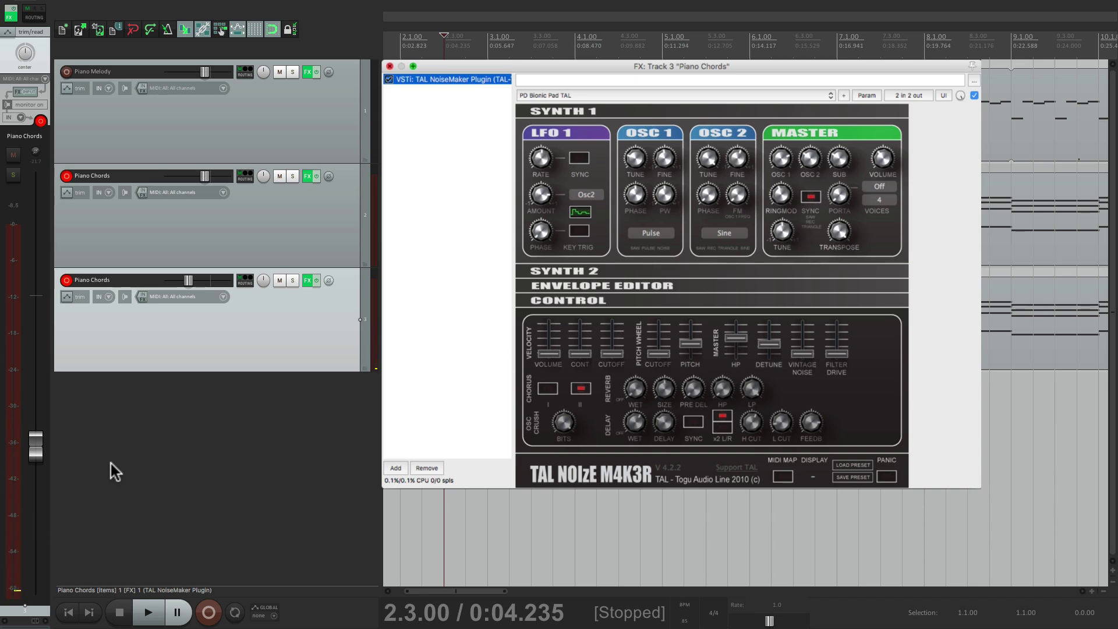
# Step: With Piano Melody muted, drop the pad fader to -22.6 dB, then unmute it and close NoiseMaker
pyautogui.click(278, 73)
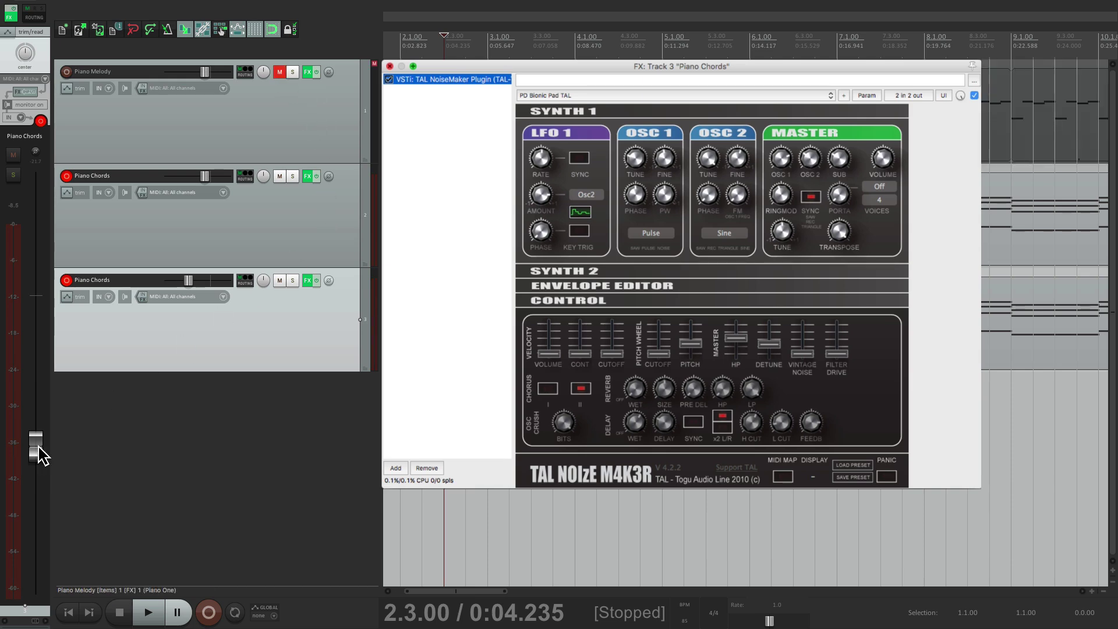
pyautogui.press('space')
pyautogui.moveTo(38, 450); pyautogui.dragTo(39, 484)
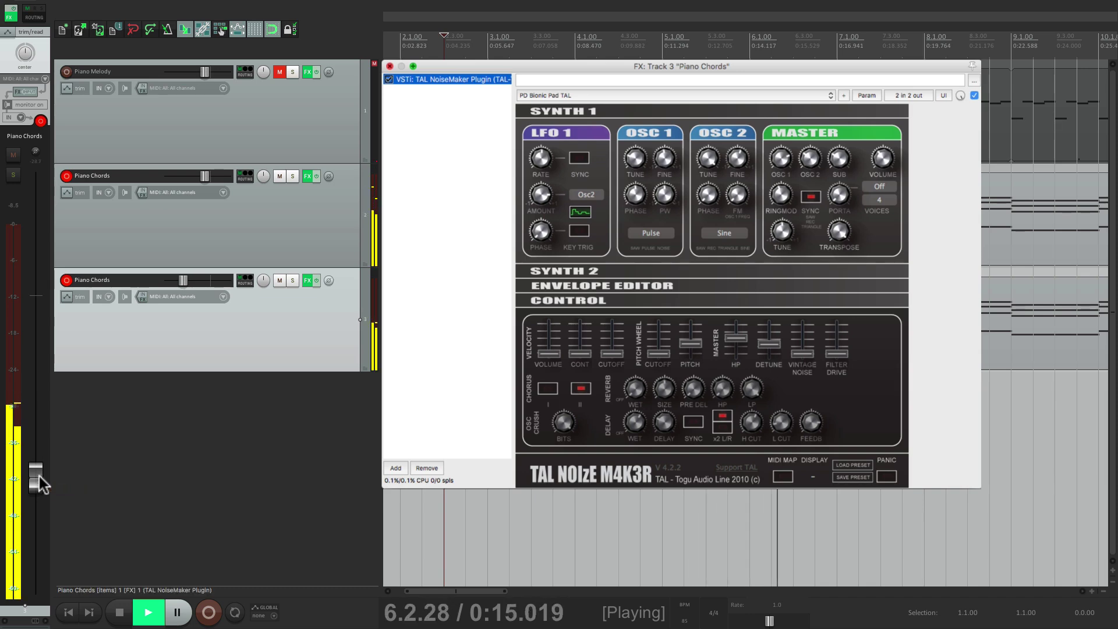
pyautogui.click(279, 72)
pyautogui.press('Escape')
pyautogui.scroll(-2, 291, 110)
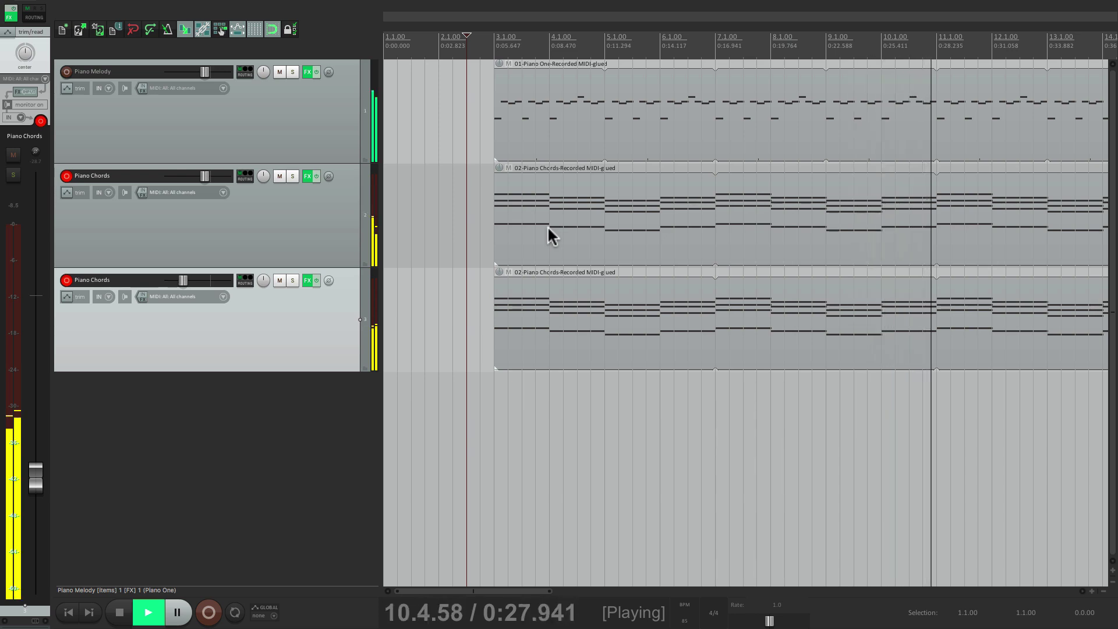
pyautogui.press('space')
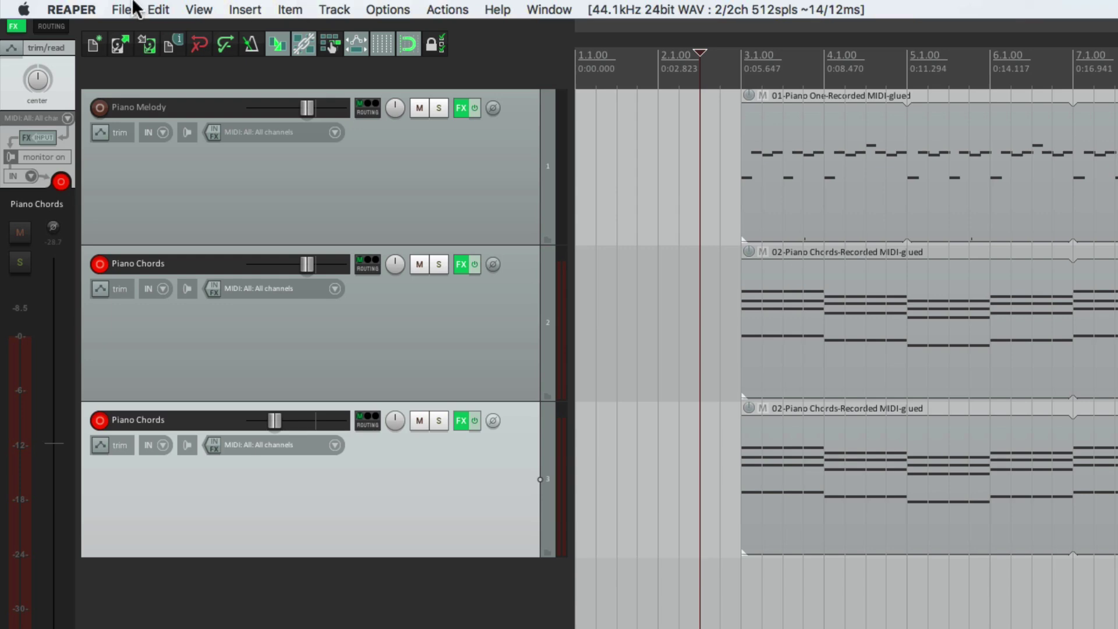
# Step: Save the project as 'New Song' in the Songs folder, in its own subdirectory with media copied
pyautogui.click(120, 9)
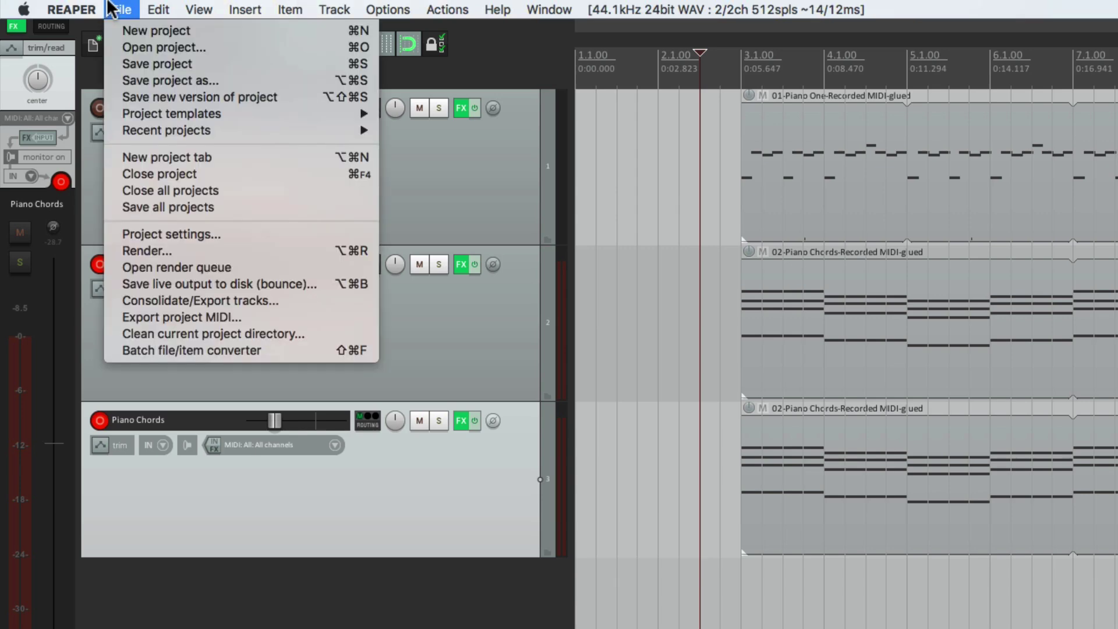
pyautogui.click(117, 79)
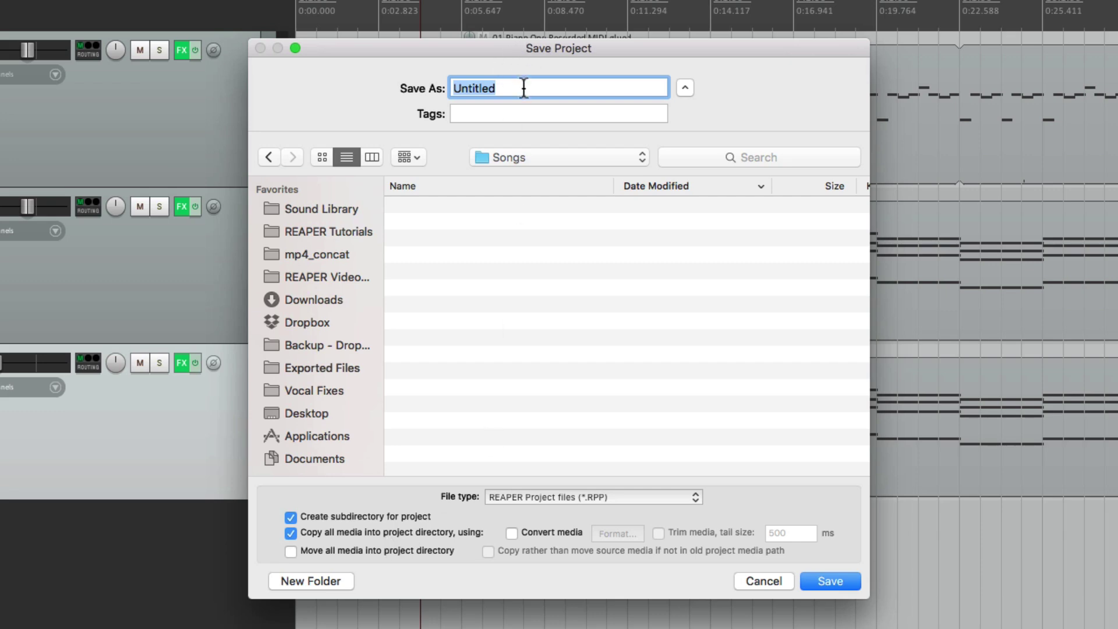
pyautogui.write('New Song')
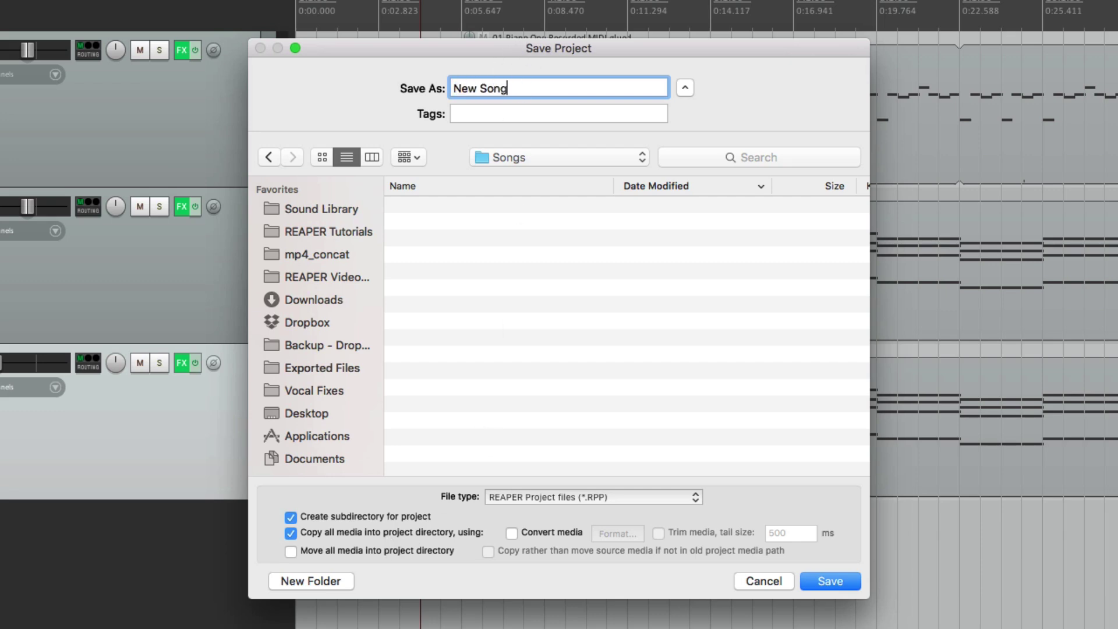
pyautogui.click(827, 573)
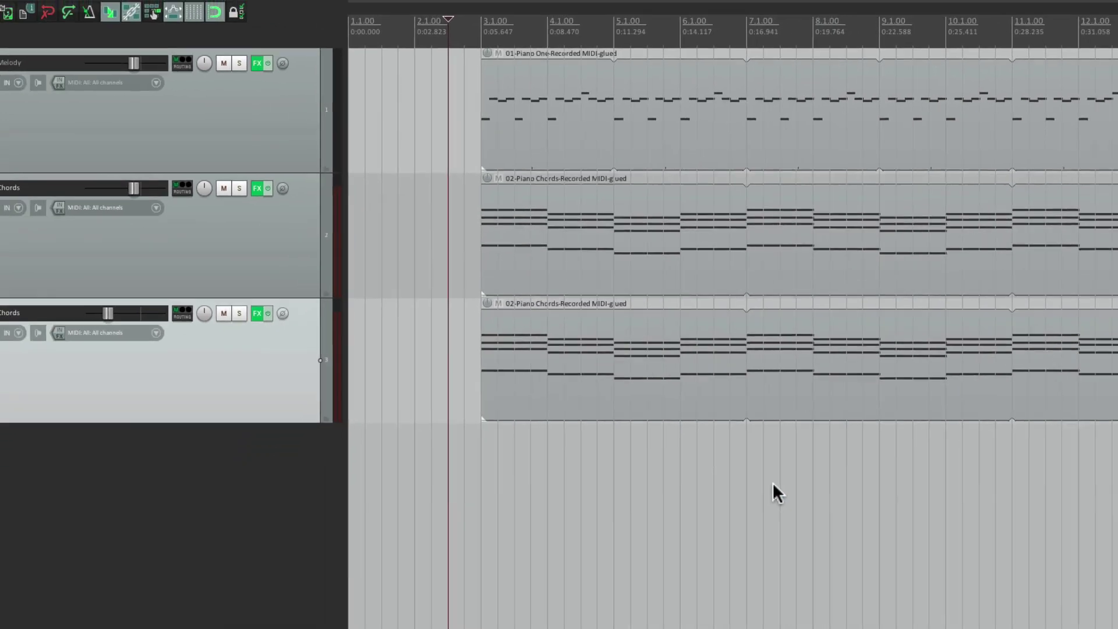